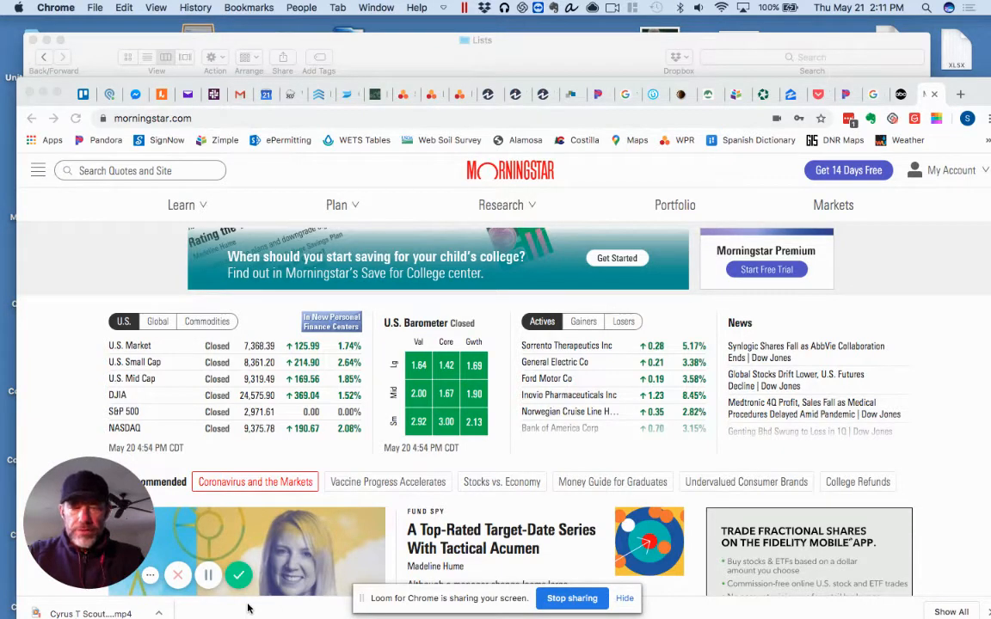
# Close the open Finder window, open the Dropbox folder in Finder, and go to Lists > Alamosa County
pyautogui.click(33, 40)
pyautogui.moveTo(7, 507)
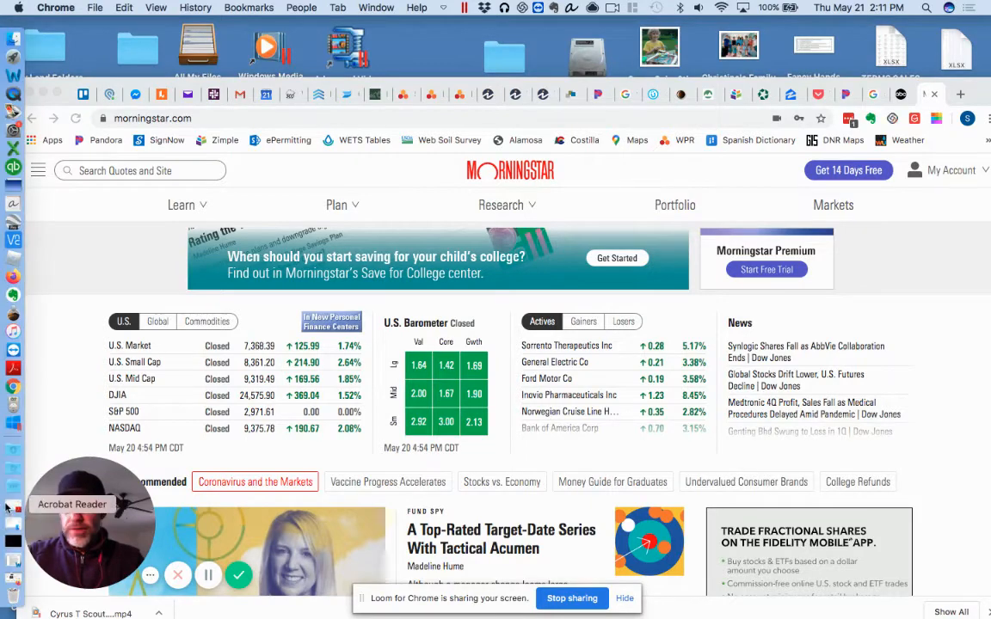
pyautogui.click(16, 488)
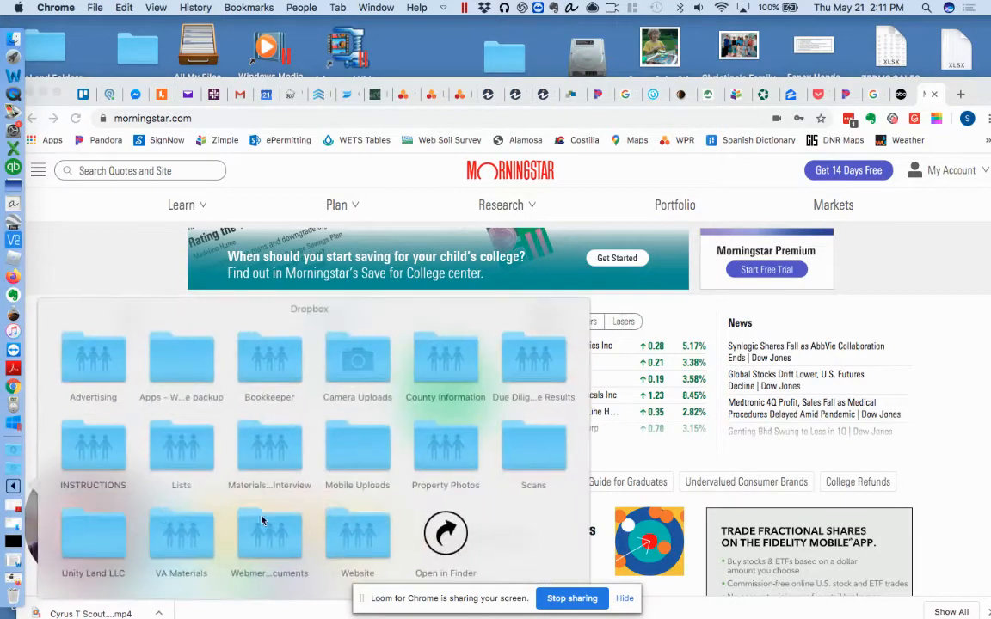
pyautogui.click(443, 535)
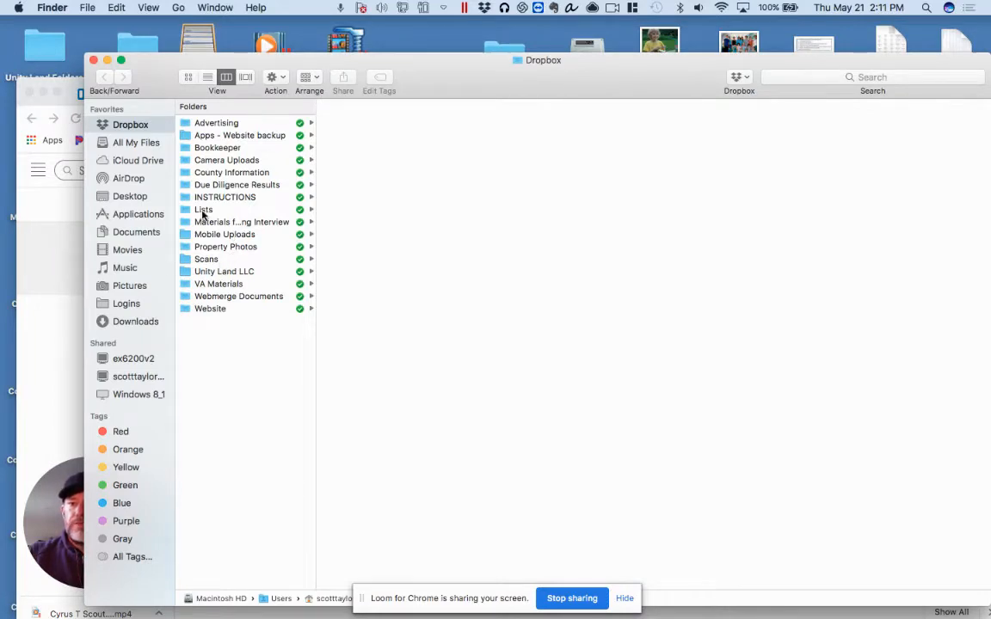
pyautogui.click(203, 210)
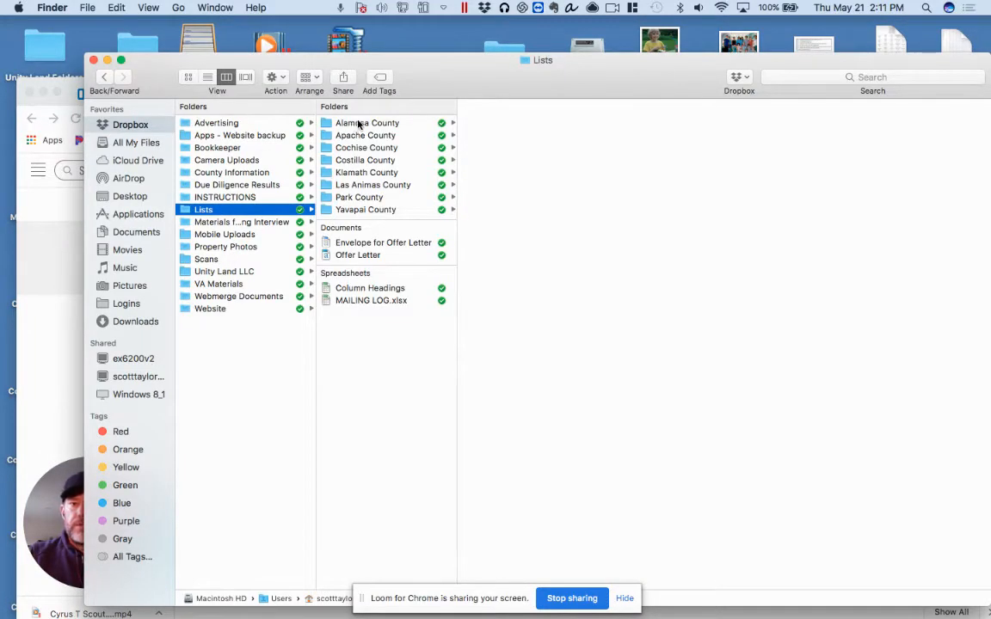
pyautogui.click(360, 123)
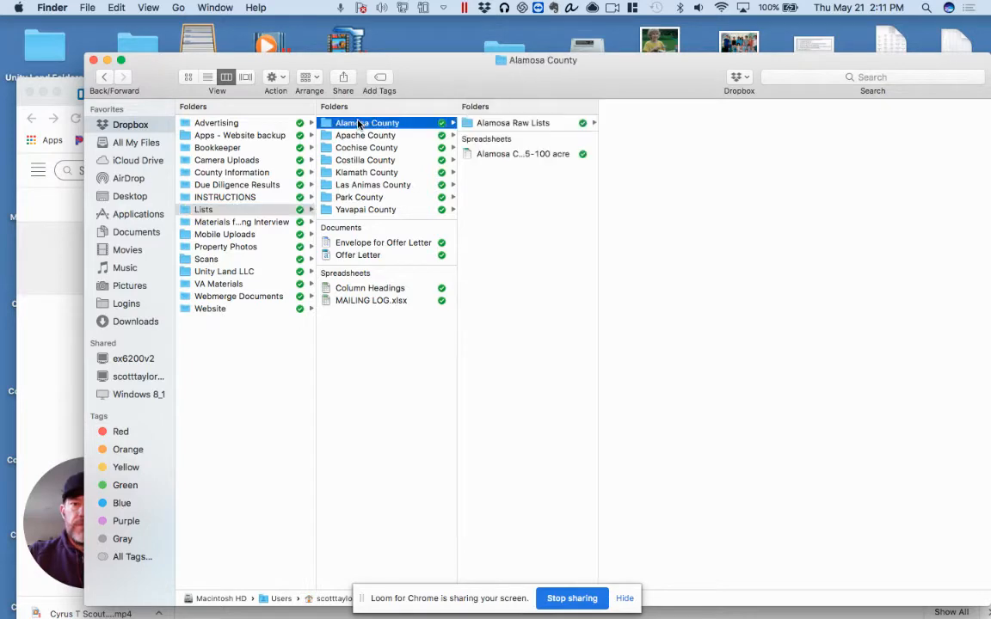
# Delete the existing "Alamosa County 35-100 acre" spreadsheet from the Alamosa County folder for everyone
pyautogui.click(529, 155)
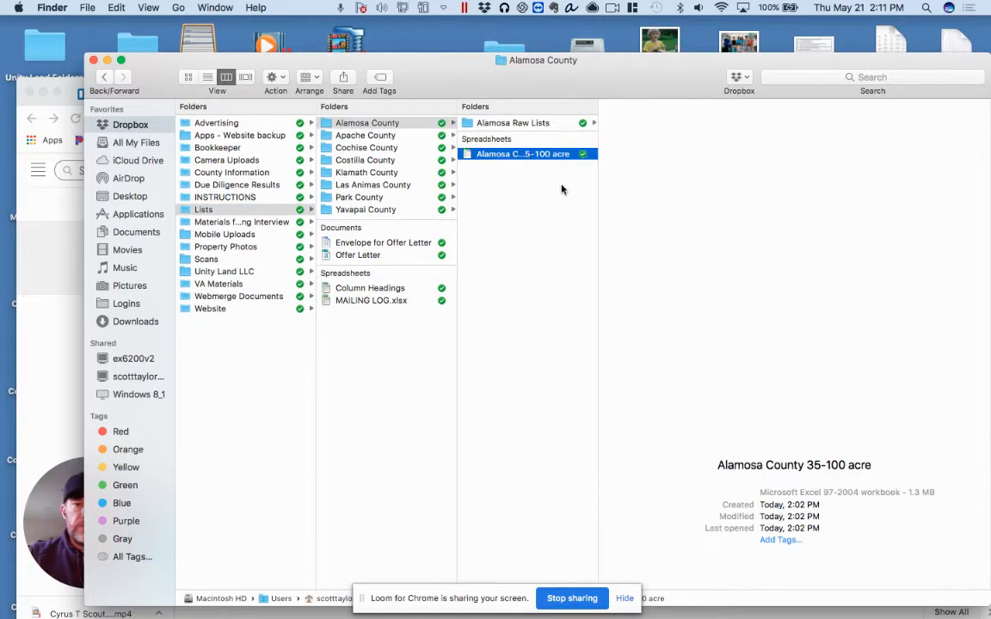
pyautogui.rightClick(535, 155)
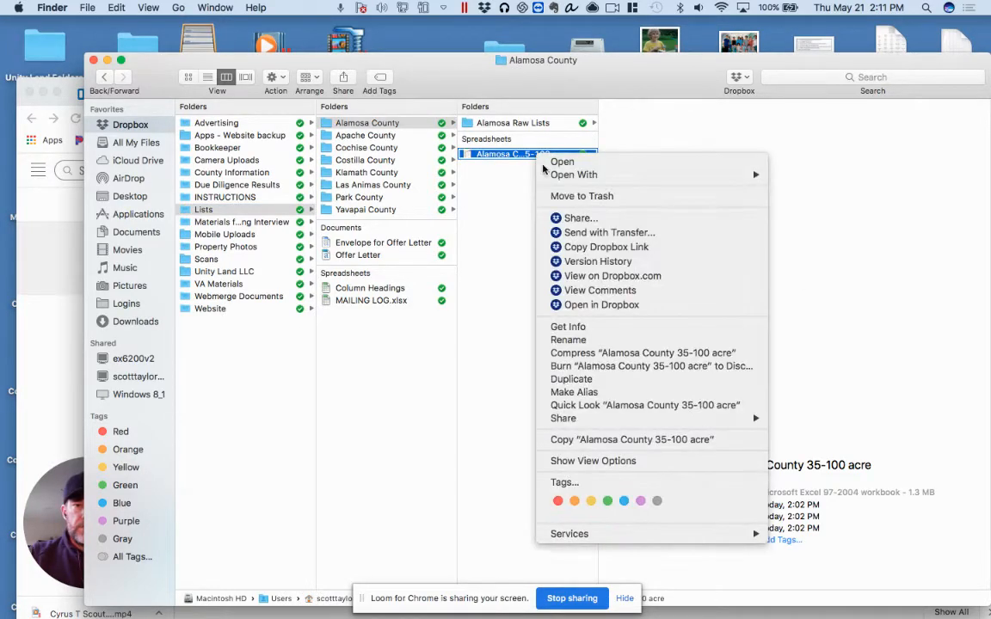
pyautogui.click(573, 197)
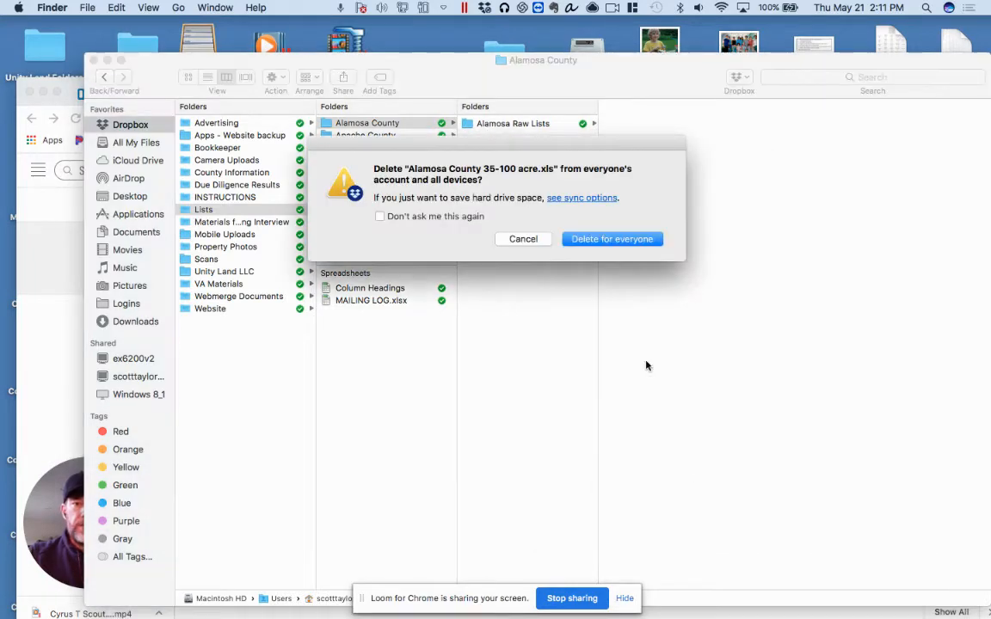
pyautogui.click(619, 240)
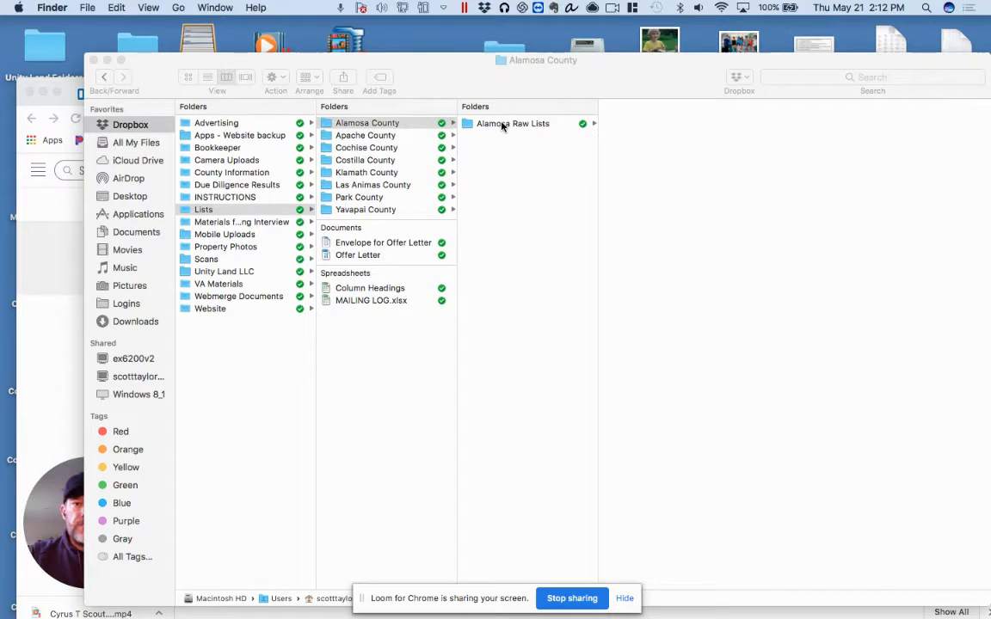
# Duplicate "Alamosa County 35-100 acre Raw List.csv" in the Alamosa Raw Lists folder and move the copy into the Alamosa County folder
pyautogui.click(503, 127)
pyautogui.click(503, 125)
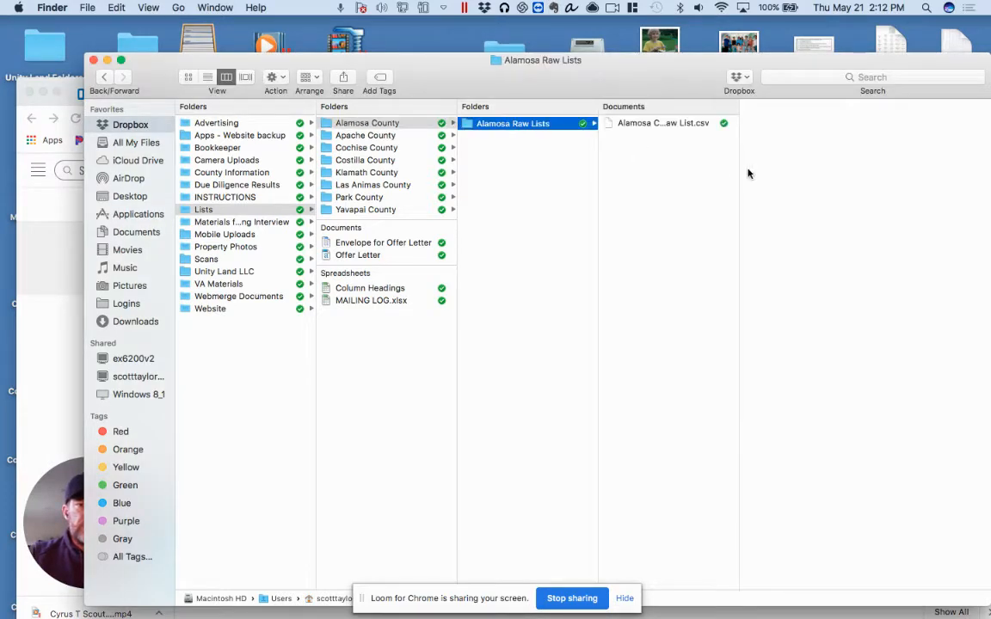
pyautogui.moveTo(739, 164); pyautogui.dragTo(869, 170)
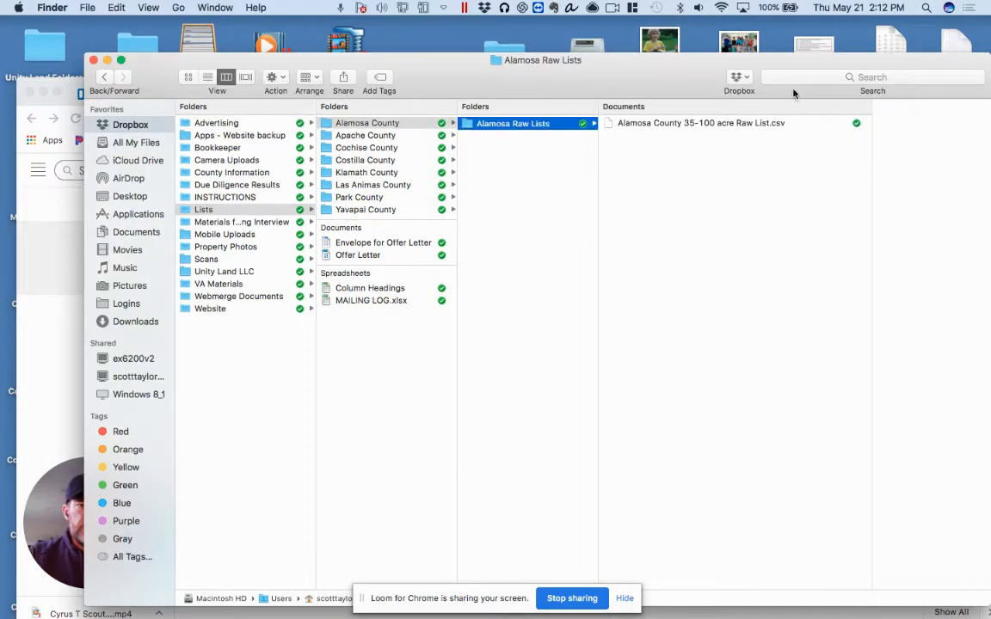
pyautogui.rightClick(702, 124)
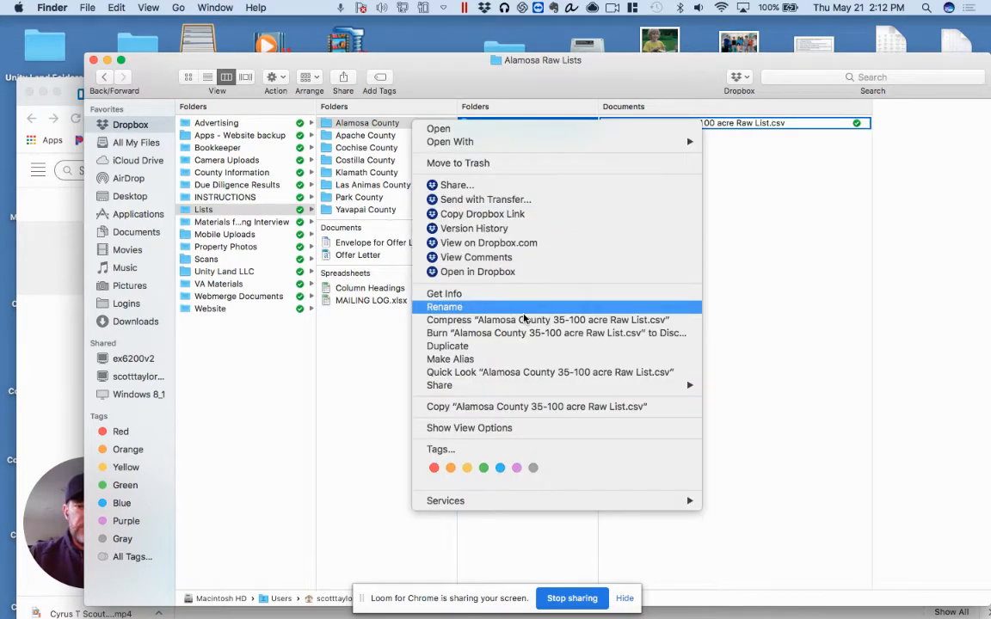
pyautogui.click(502, 347)
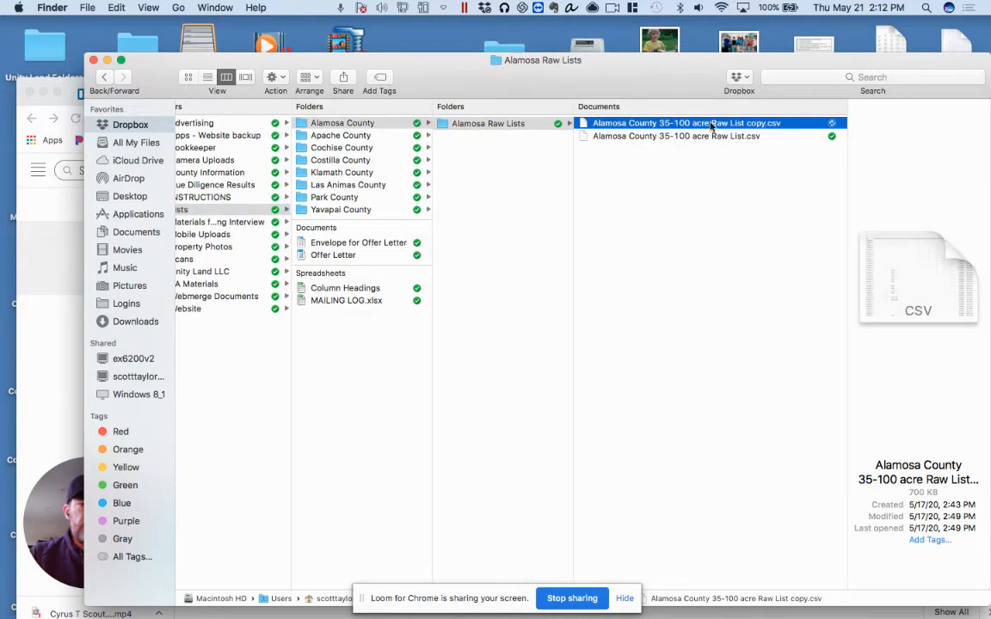
pyautogui.moveTo(711, 126); pyautogui.dragTo(498, 177)
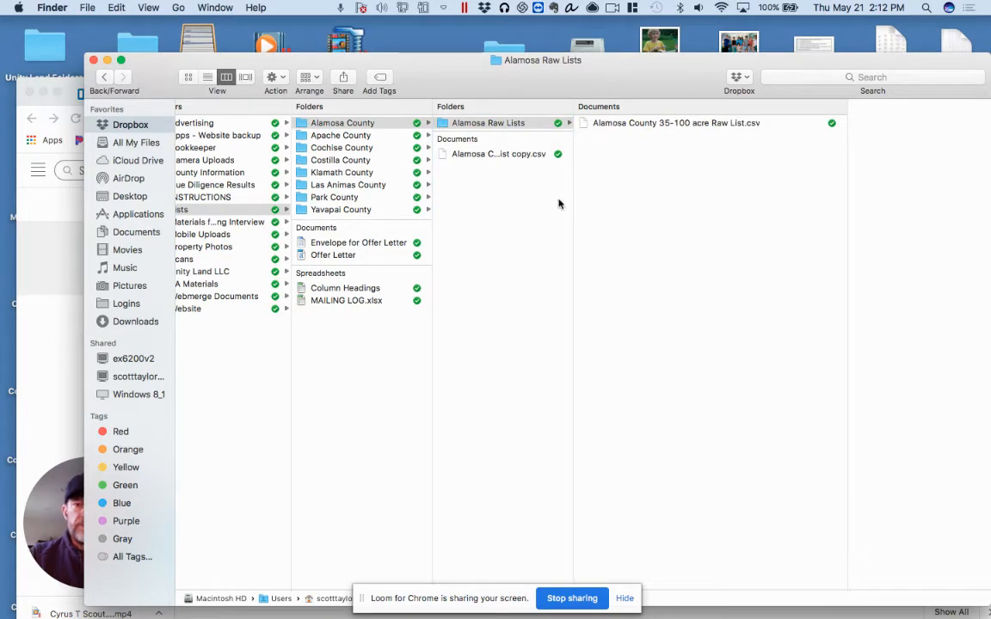
# Rename the copied CSV in the Alamosa County folder as "Alamosa County 35-100 acre.csv"
pyautogui.moveTo(572, 197); pyautogui.dragTo(684, 197)
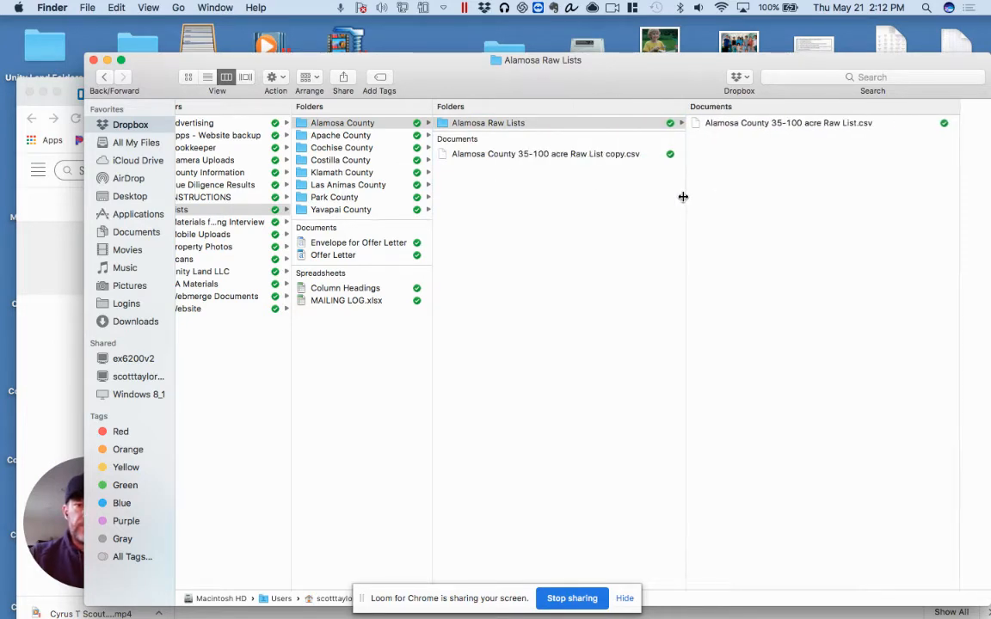
pyautogui.click(600, 156)
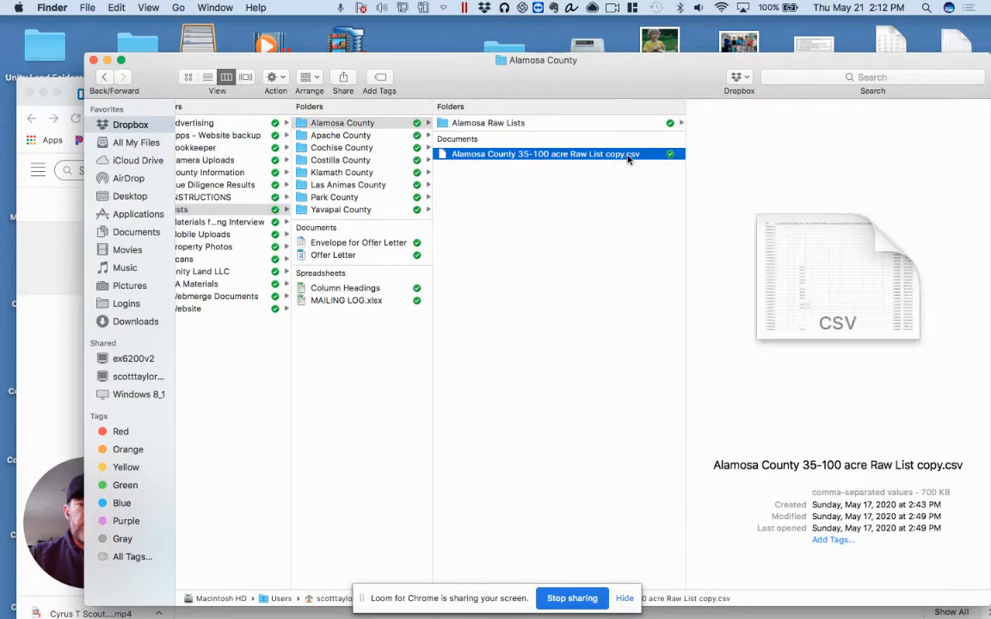
pyautogui.click(624, 156)
pyautogui.press('Right')
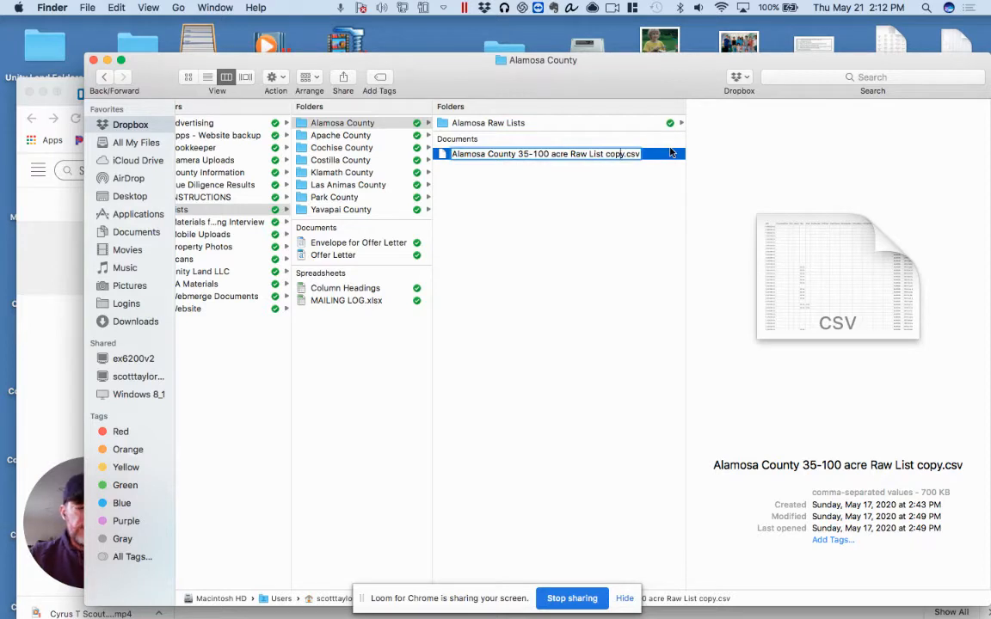
pyautogui.press('BackSpace')
pyautogui.press('BackSpace')
pyautogui.press('BackSpace')
pyautogui.press('BackSpace')
pyautogui.press('BackSpace')
pyautogui.press('BackSpace')
pyautogui.press('BackSpace')
pyautogui.press('BackSpace')
pyautogui.press('BackSpace')
pyautogui.press('BackSpace')
pyautogui.press('BackSpace')
pyautogui.press('BackSpace')
pyautogui.press('BackSpace')
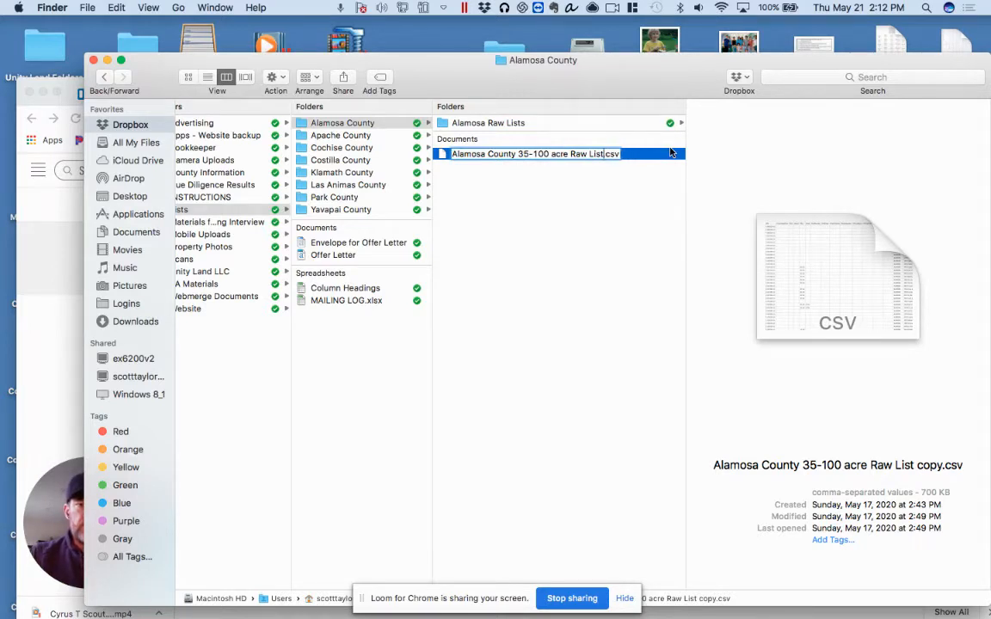
pyautogui.press('BackSpace')
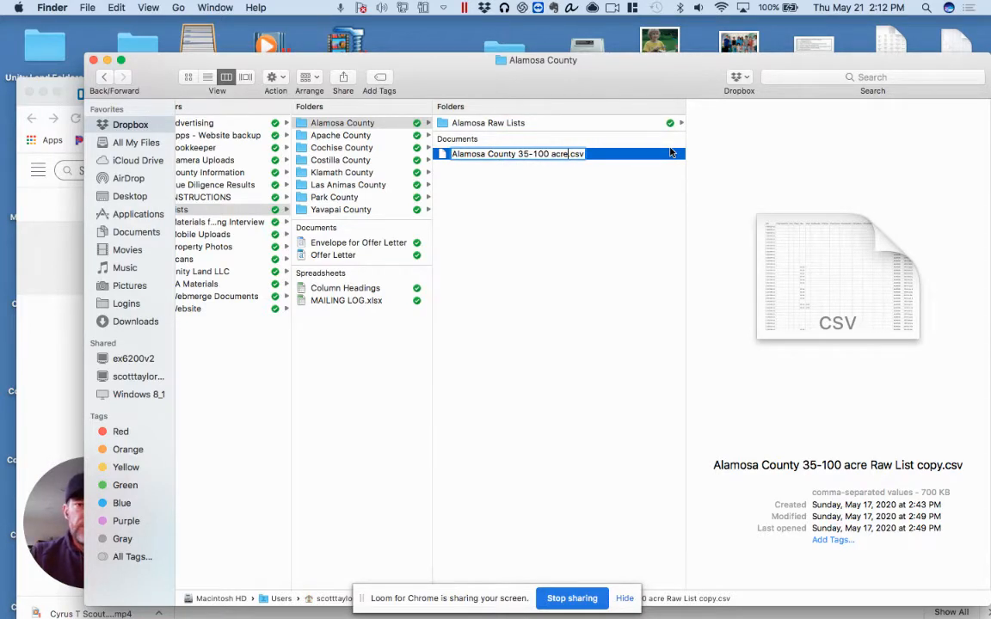
pyautogui.click(568, 217)
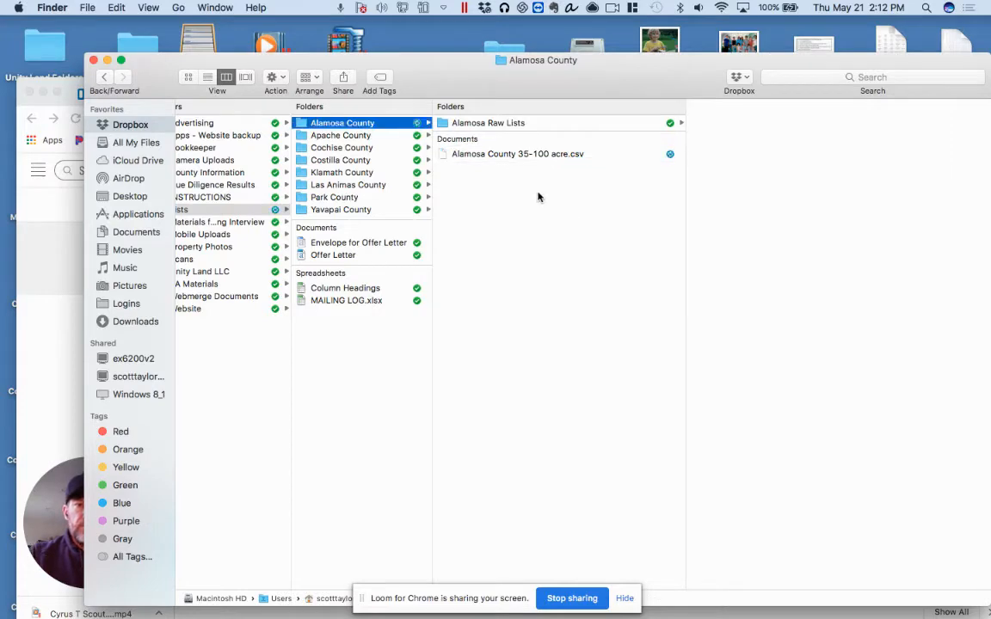
# Open "Alamosa County 35-100 acre.csv" in Excel and save it under the same name as an Excel 97-2004 Workbook (.xls)
pyautogui.click(540, 154)
pyautogui.doubleClick(541, 154)
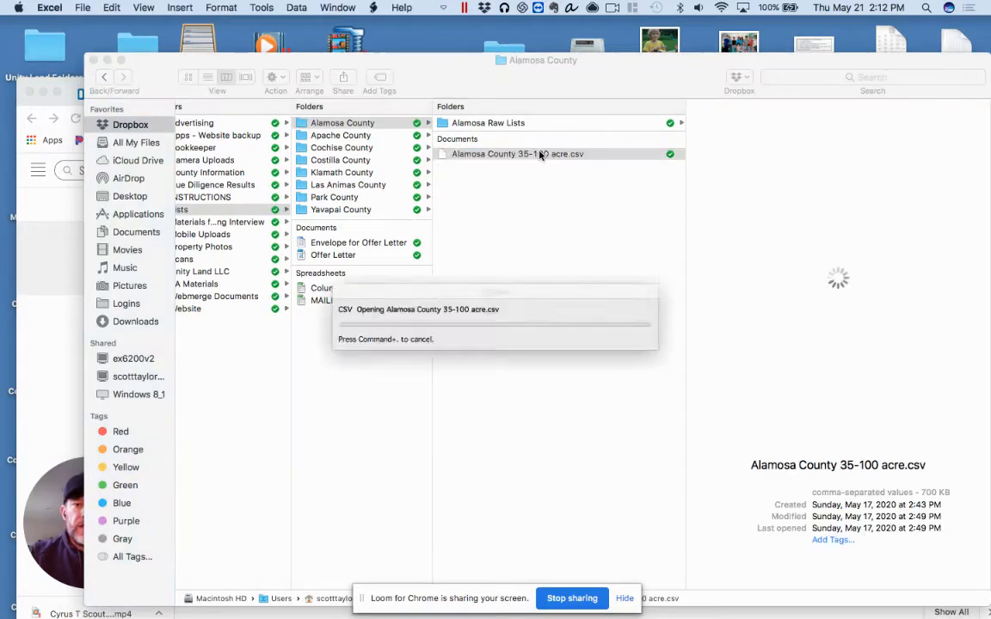
pyautogui.click(83, 8)
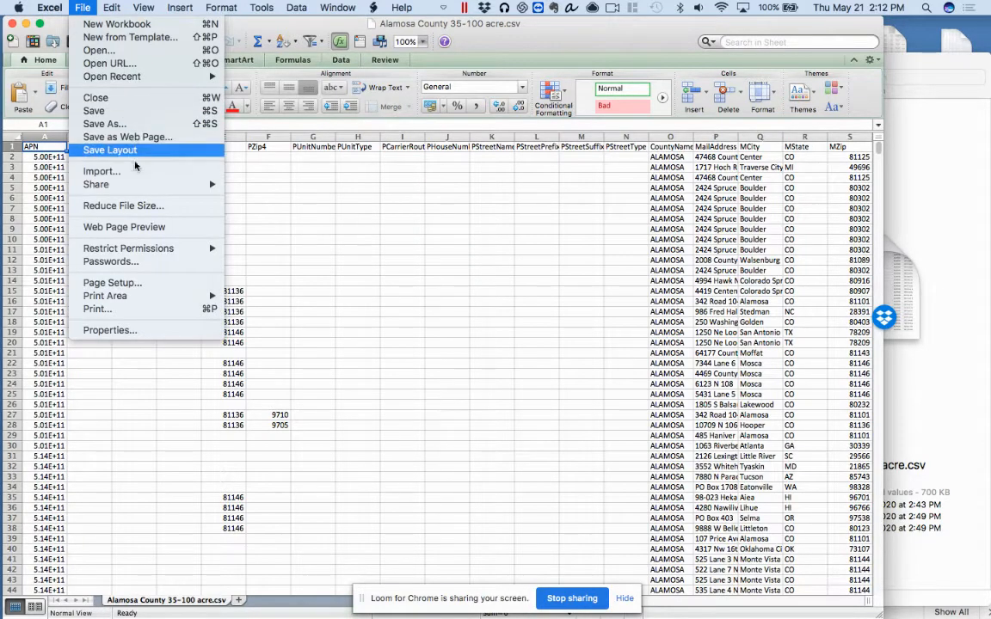
pyautogui.click(135, 126)
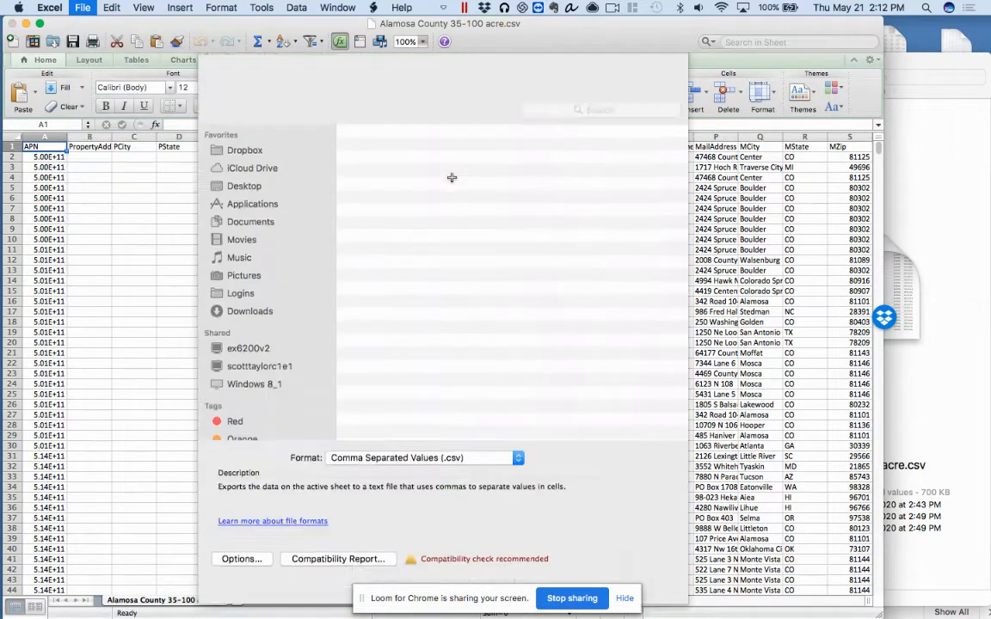
pyautogui.click(518, 484)
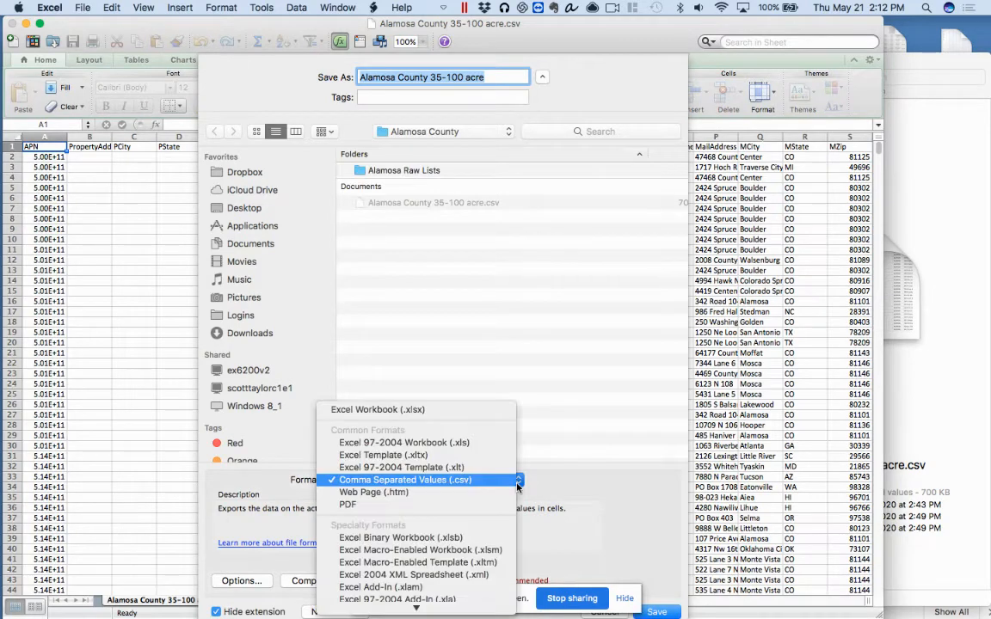
pyautogui.click(460, 443)
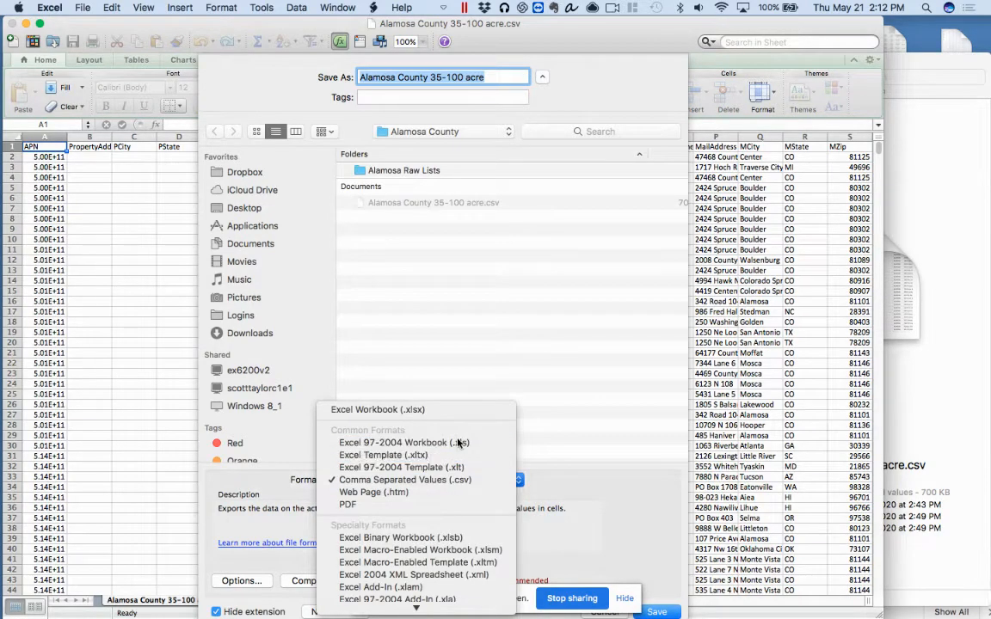
pyautogui.click(658, 611)
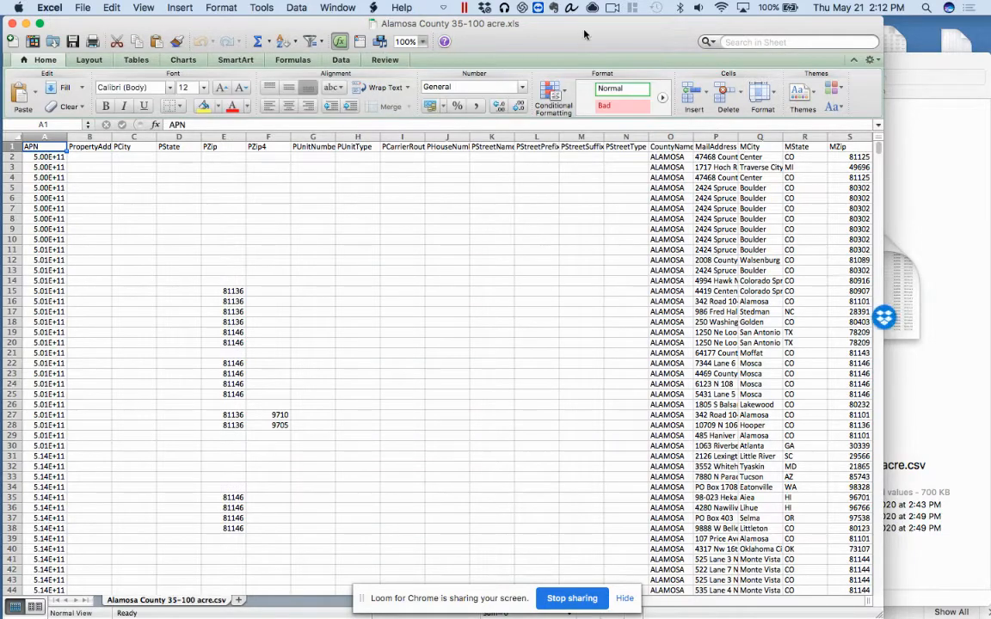
# Switch to Finder and delete "Alamosa County 35-100 acre.csv" from the Alamosa County folder for everyone
pyautogui.moveTo(585, 29); pyautogui.dragTo(657, 290)
pyautogui.click(576, 154)
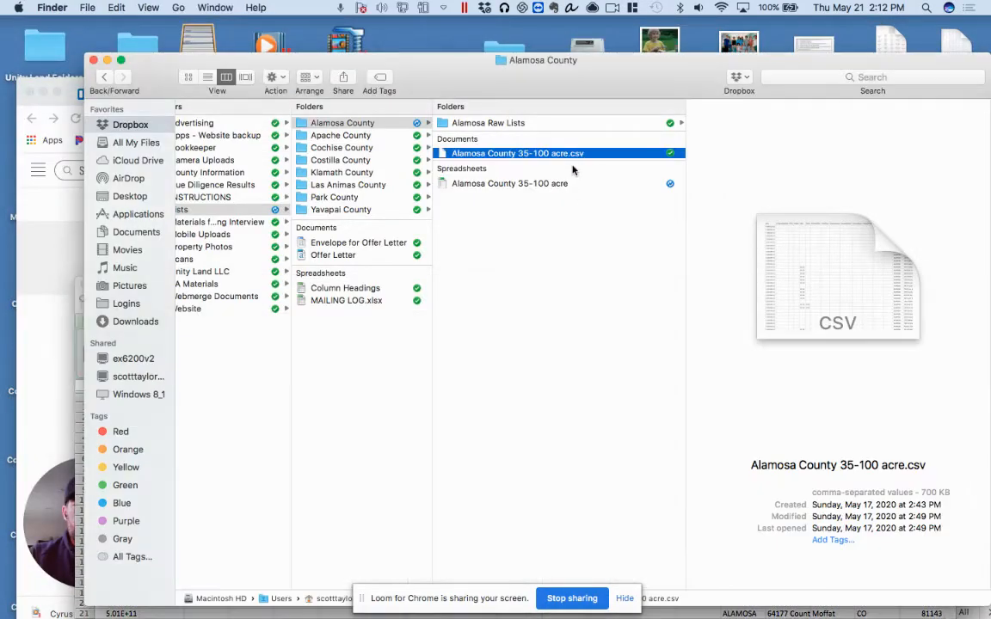
pyautogui.rightClick(576, 155)
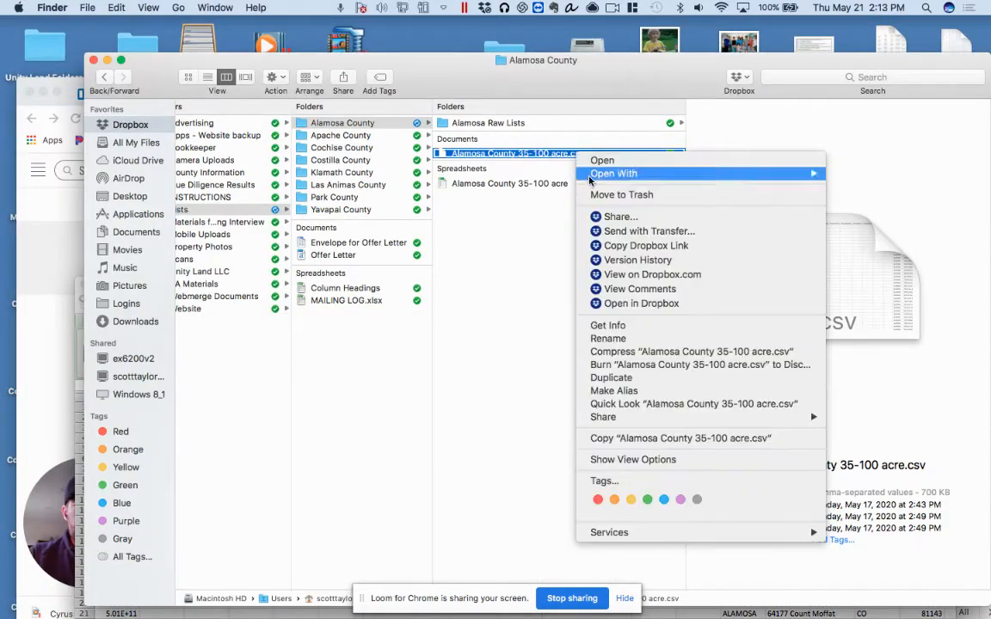
pyautogui.click(621, 196)
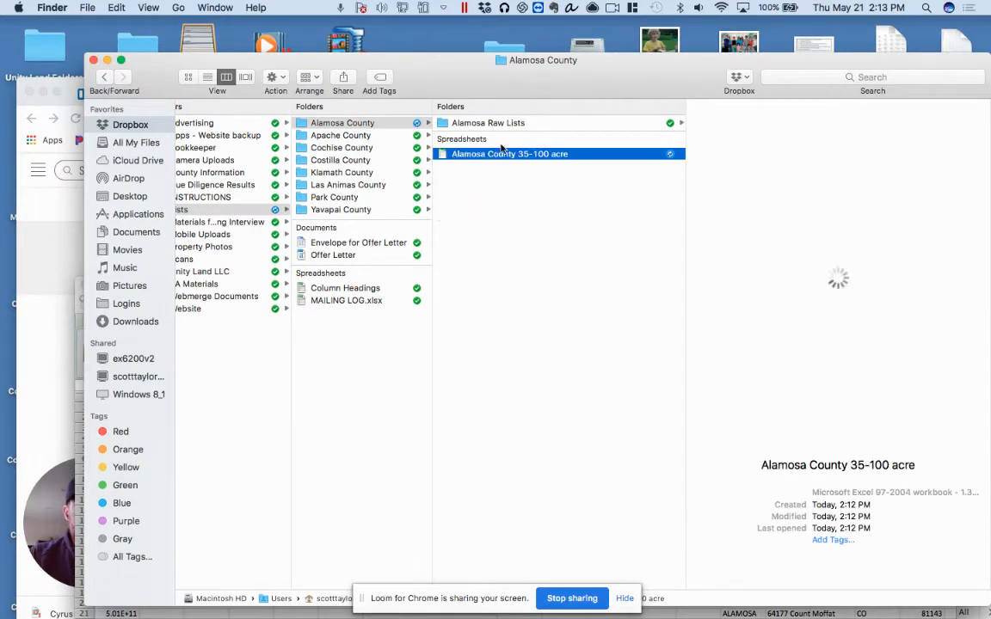
pyautogui.click(614, 239)
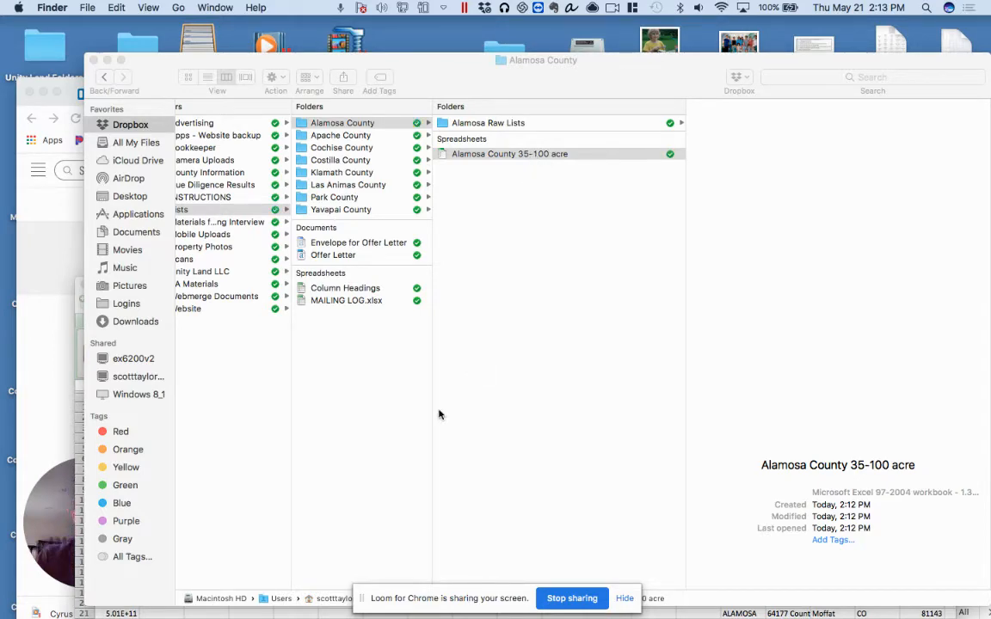
# Switch back to the "Alamosa County 35-100 acre.xls" workbook in Excel, reposition its window in front of Finder, and view its columns
pyautogui.moveTo(145, 56); pyautogui.dragTo(211, 56)
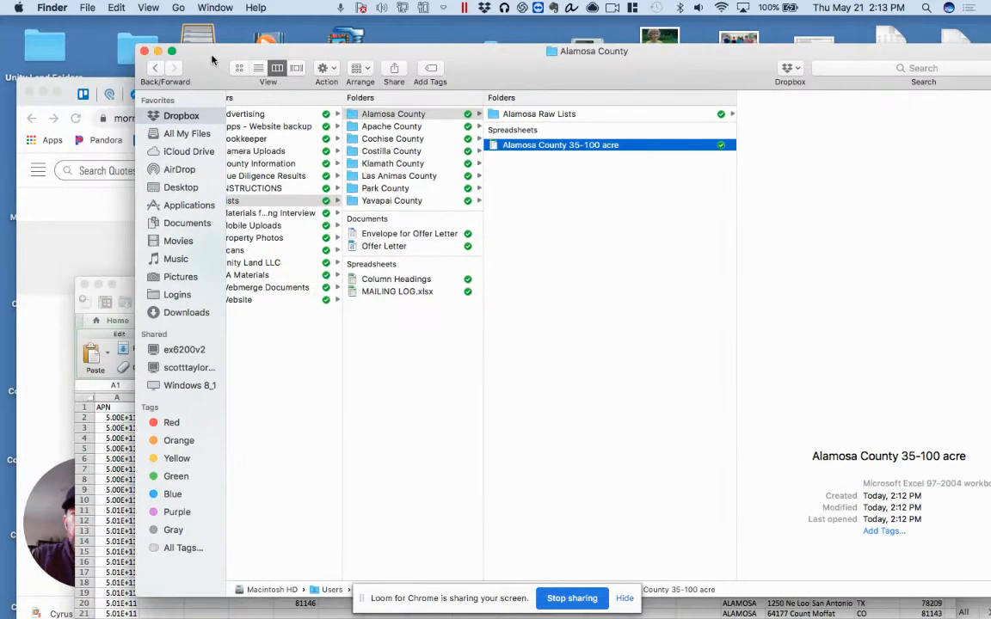
pyautogui.click(128, 282)
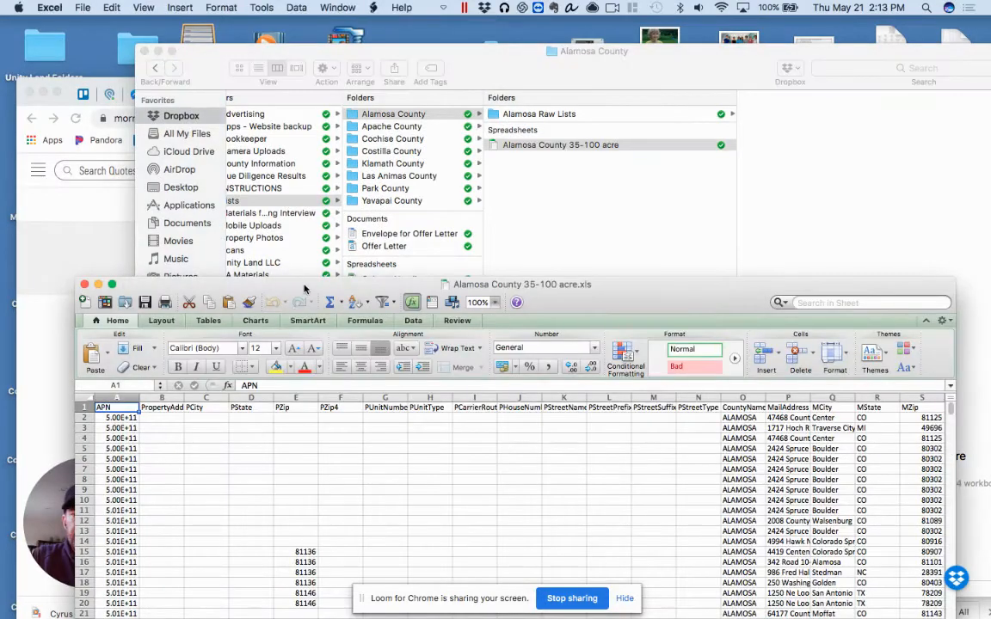
pyautogui.moveTo(307, 287); pyautogui.dragTo(336, 114)
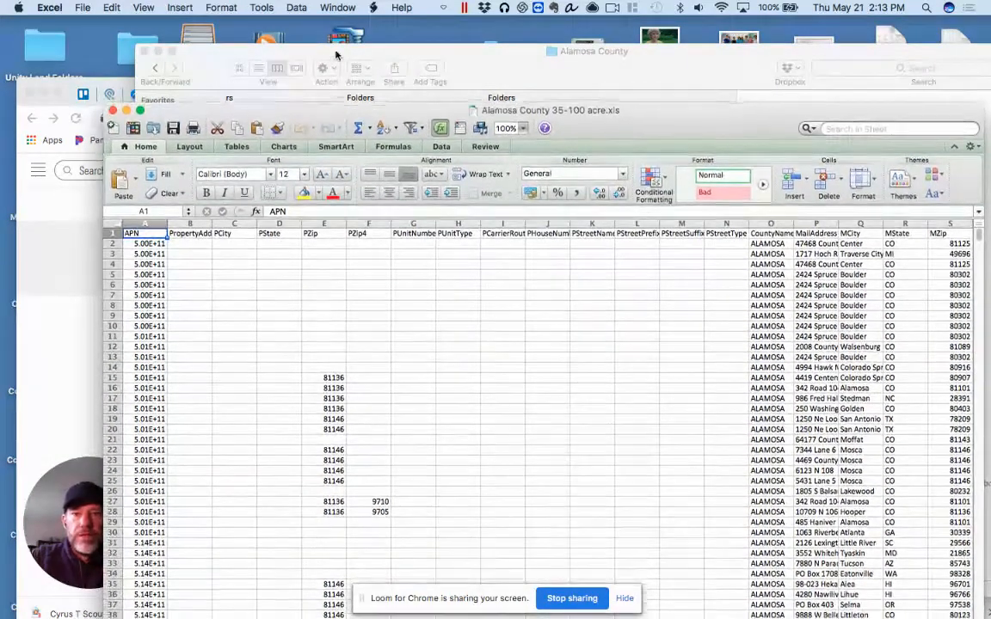
pyautogui.moveTo(335, 55)
pyautogui.mouseDown()
pyautogui.moveTo(337, 39)
pyautogui.moveTo(339, 58)
pyautogui.mouseUp()
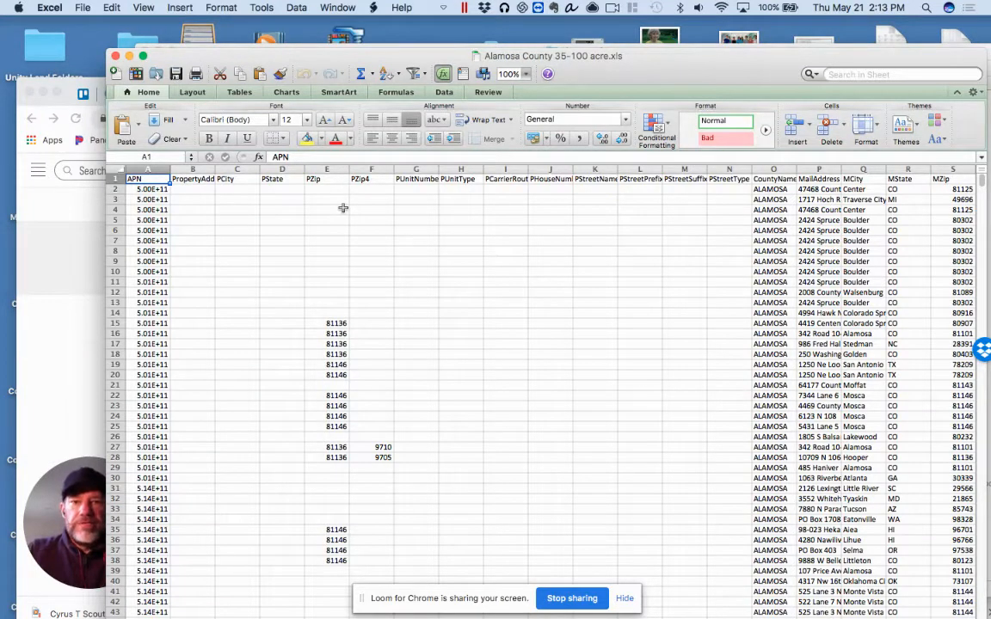
pyautogui.hscroll(2, 374, 220)
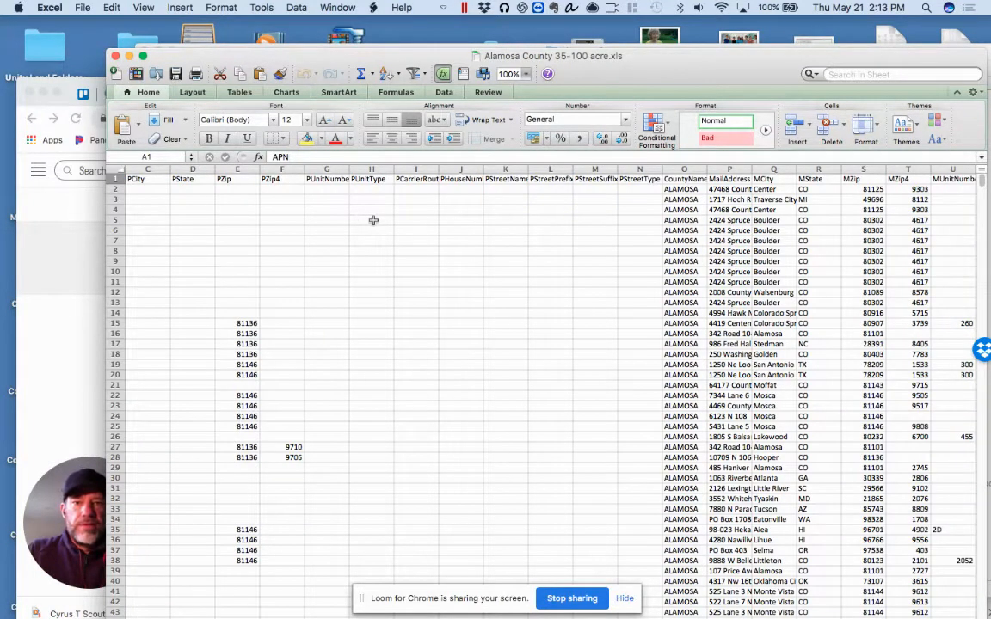
# Insert ten blank columns before the APN column in the Alamosa County 35-100 acre workbook
pyautogui.hscroll(15, 374, 220)
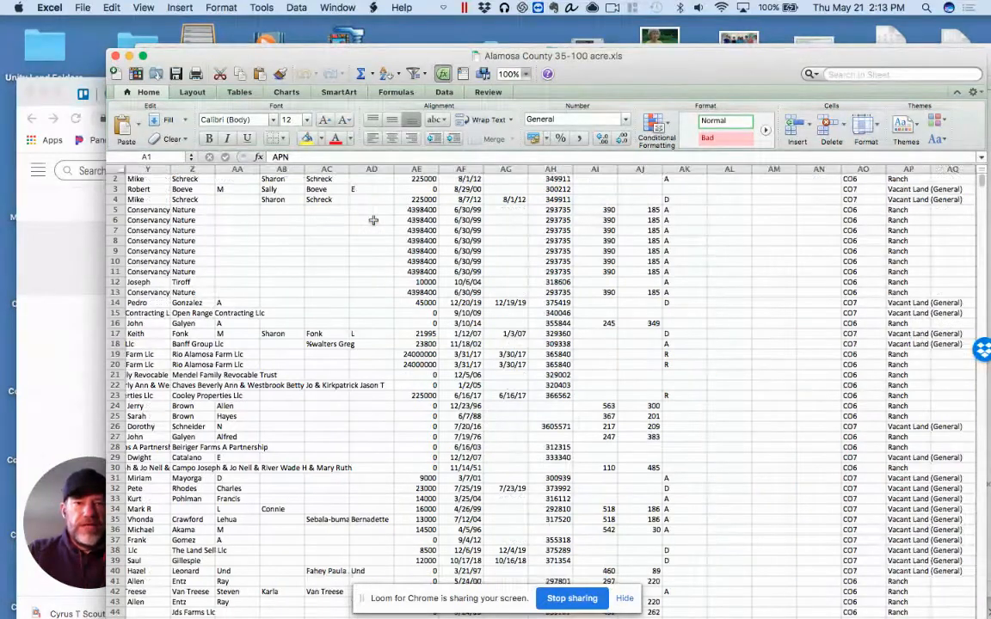
pyautogui.hscroll(12, 373, 220)
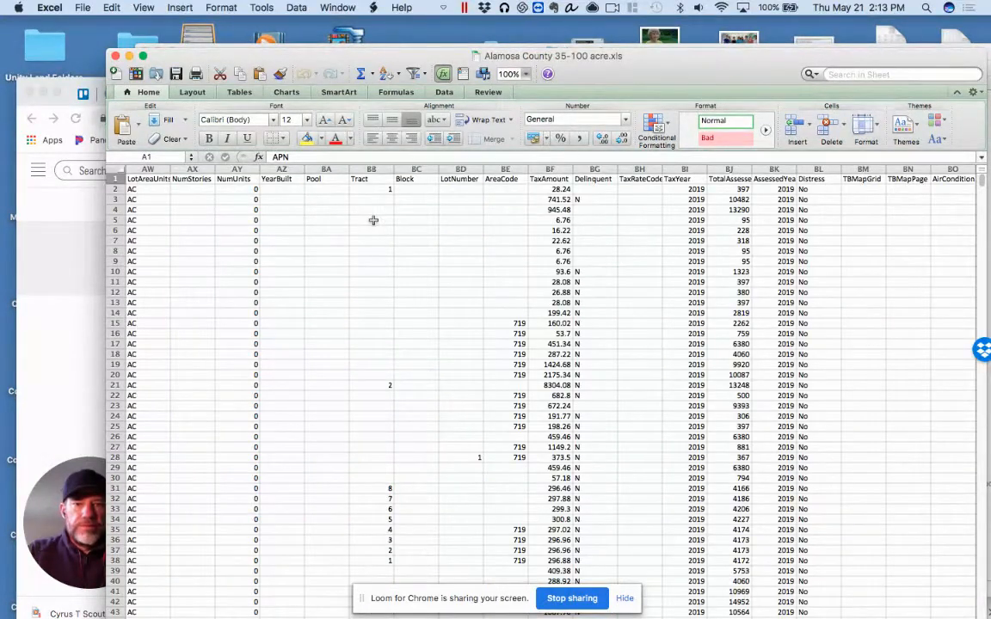
pyautogui.hscroll(10, 374, 220)
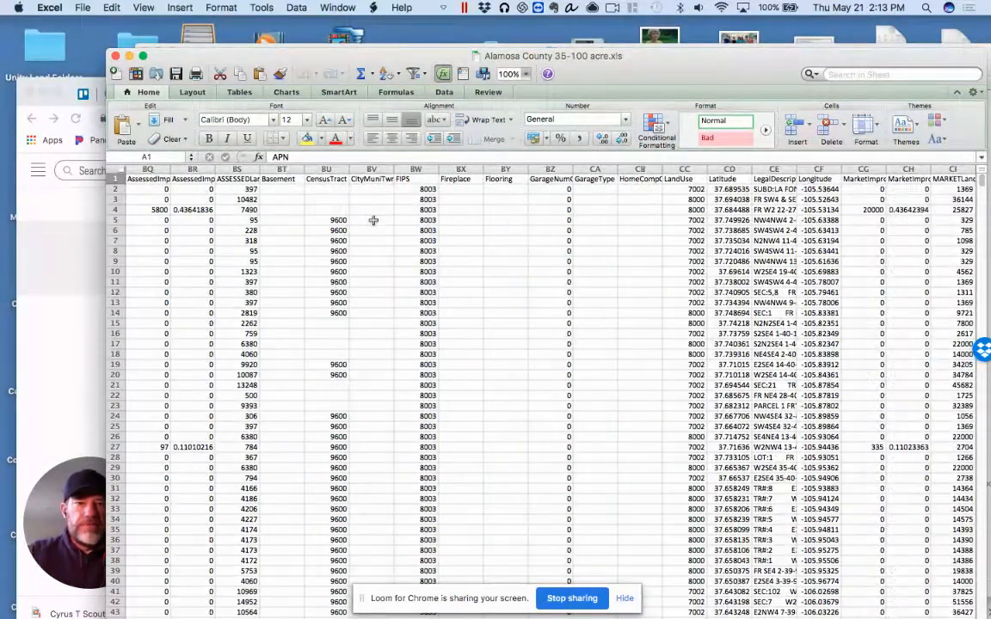
pyautogui.hscroll(-10, 374, 220)
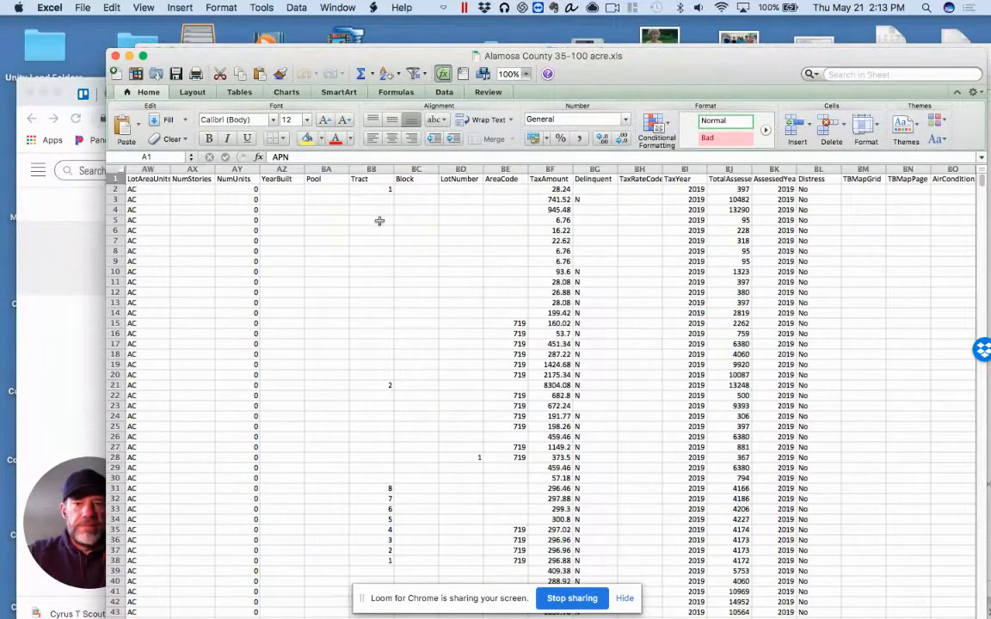
pyautogui.hscroll(-20, 380, 221)
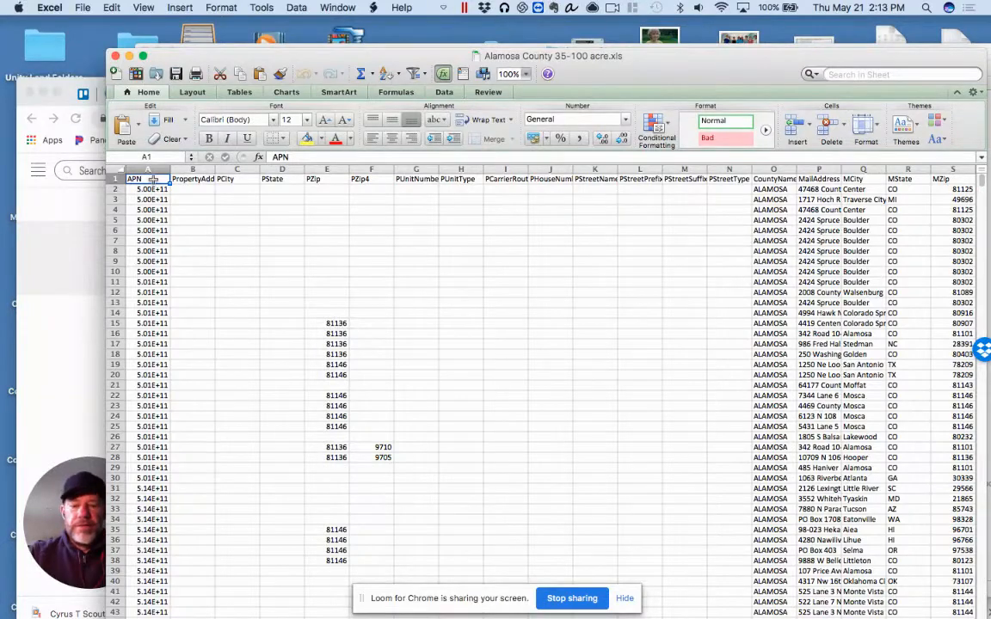
pyautogui.moveTo(153, 179); pyautogui.dragTo(563, 179)
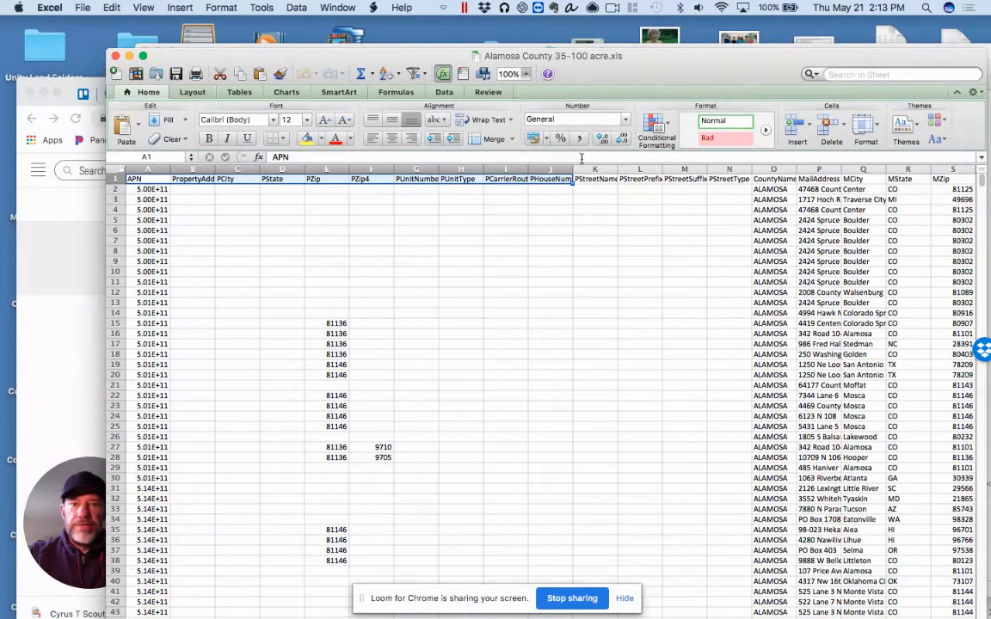
pyautogui.click(808, 124)
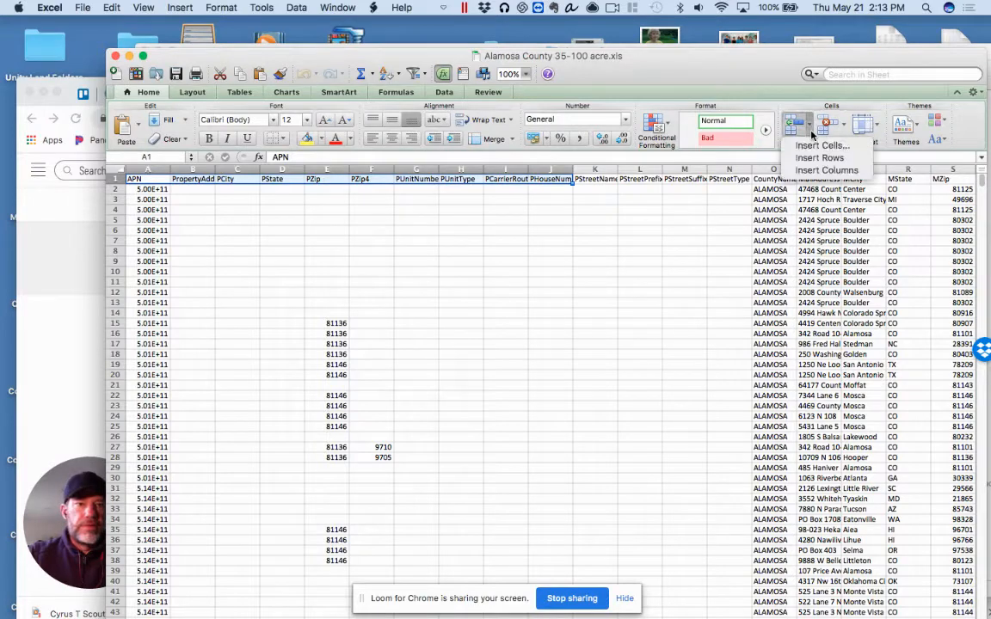
pyautogui.click(828, 170)
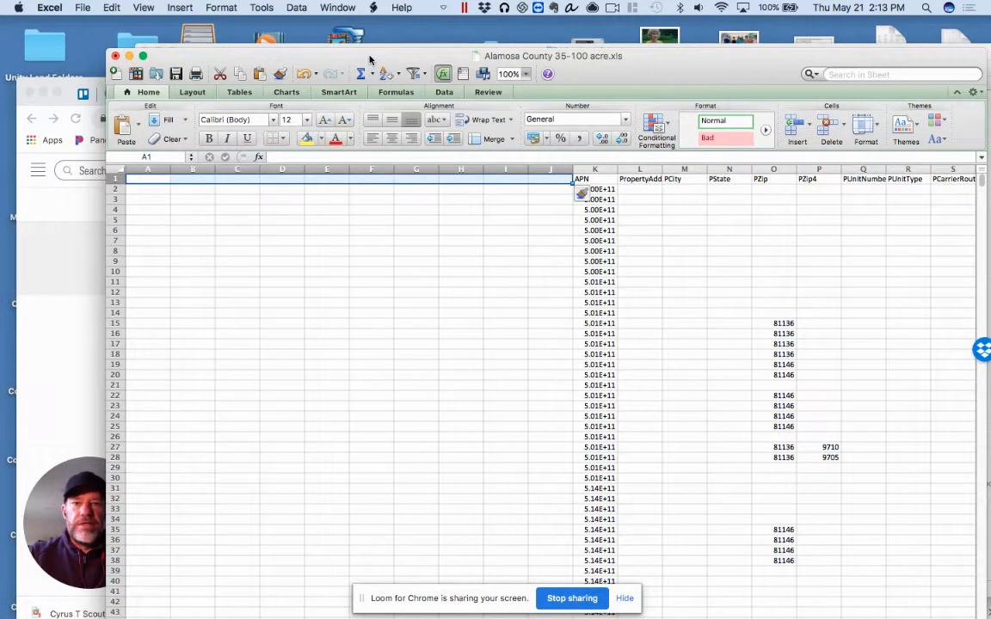
# Move the workbook window aside, switch to Finder and open the Column Headings workbook from the Lists folder
pyautogui.moveTo(370, 58); pyautogui.dragTo(407, 183)
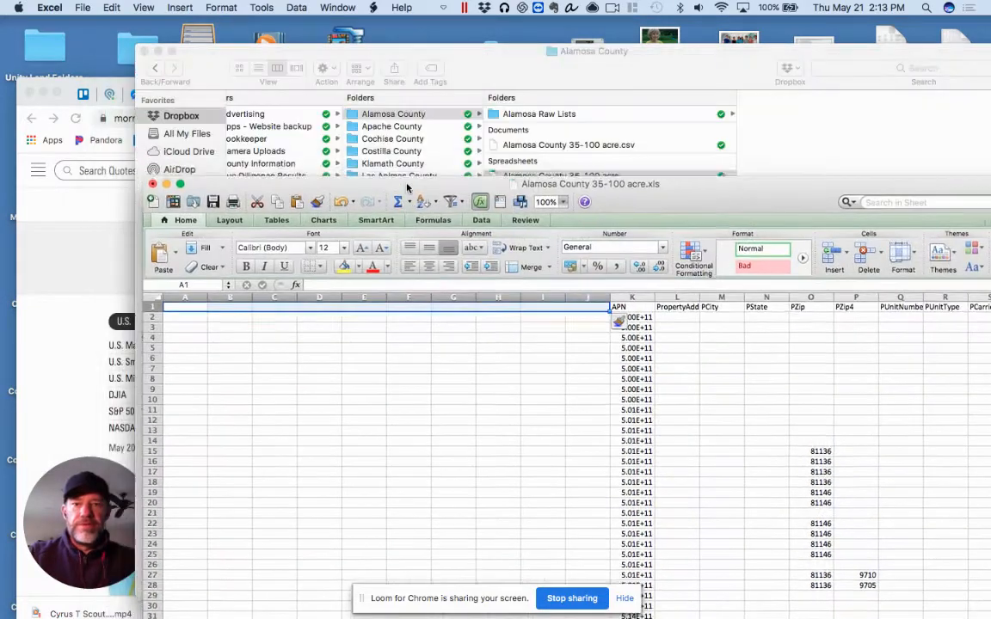
pyautogui.click(471, 57)
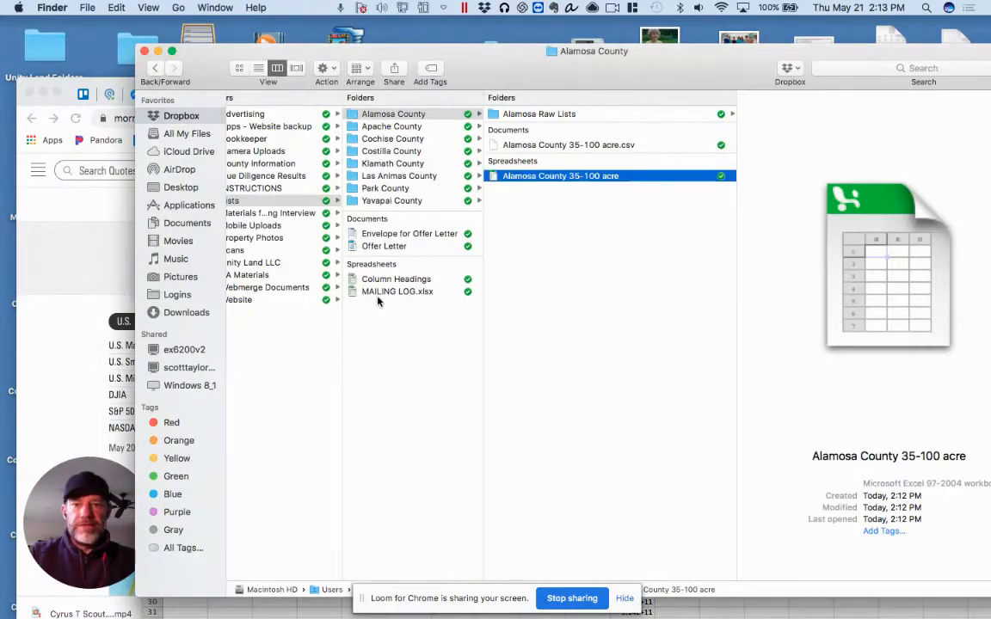
pyautogui.click(399, 284)
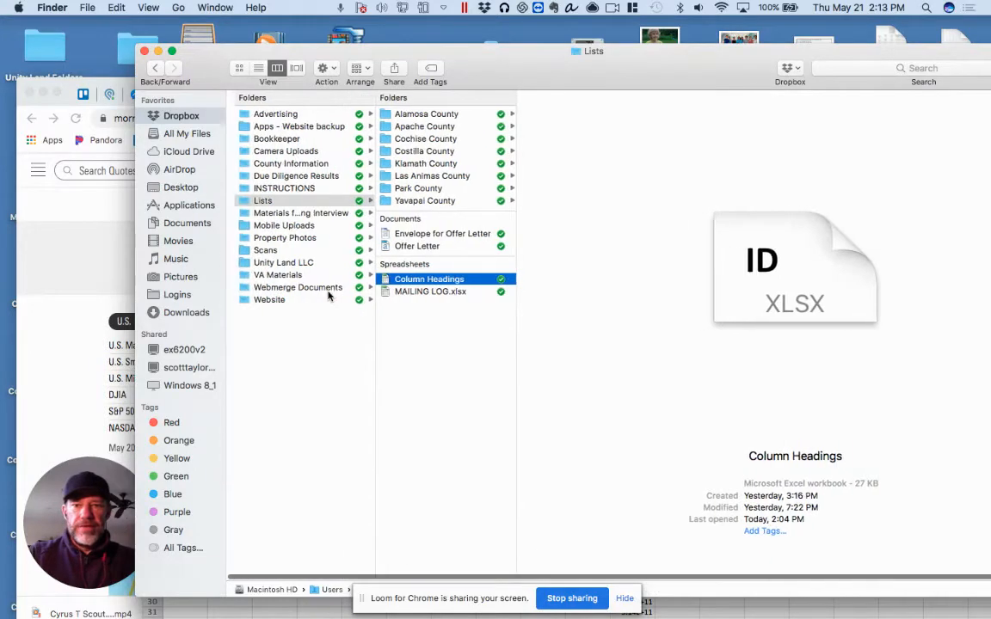
pyautogui.doubleClick(408, 283)
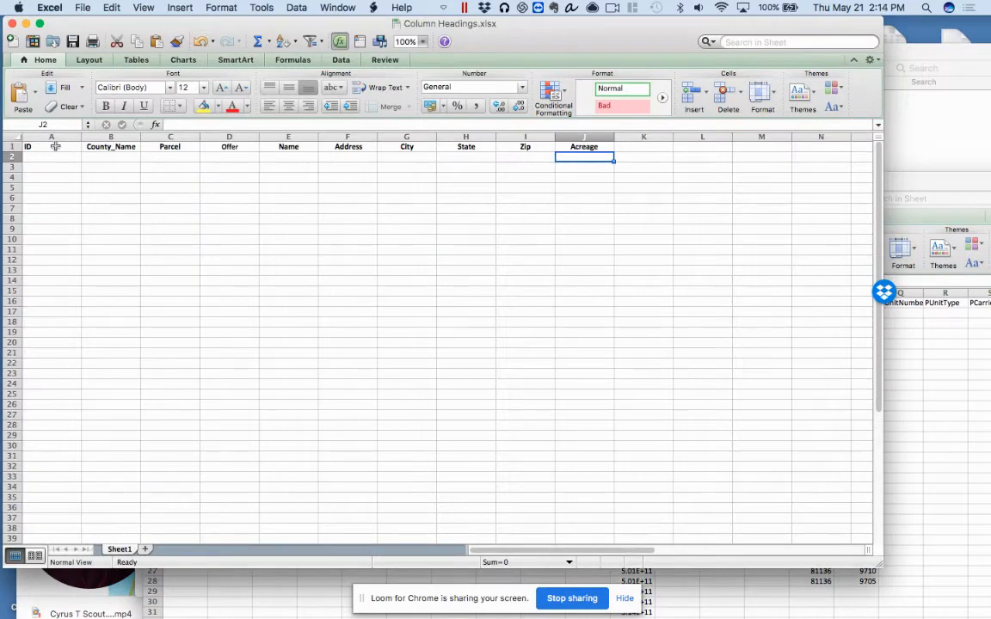
# Copy the headings ID through Acreage from Column Headings.xlsx, close that workbook, and paste them into A1:J1 of the Alamosa County workbook
pyautogui.moveTo(55, 146); pyautogui.dragTo(599, 147)
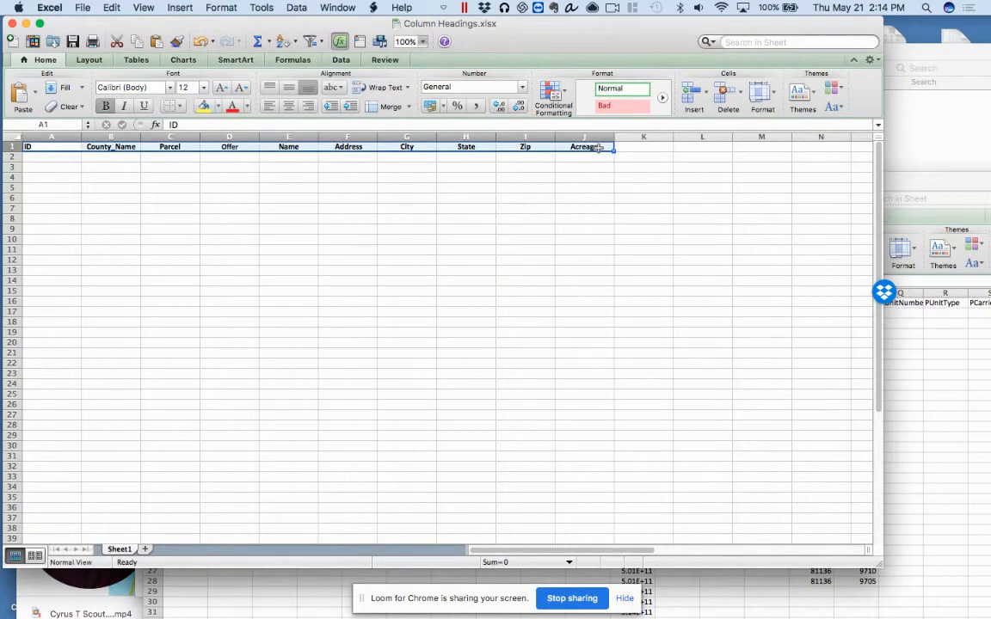
pyautogui.press('super+c')
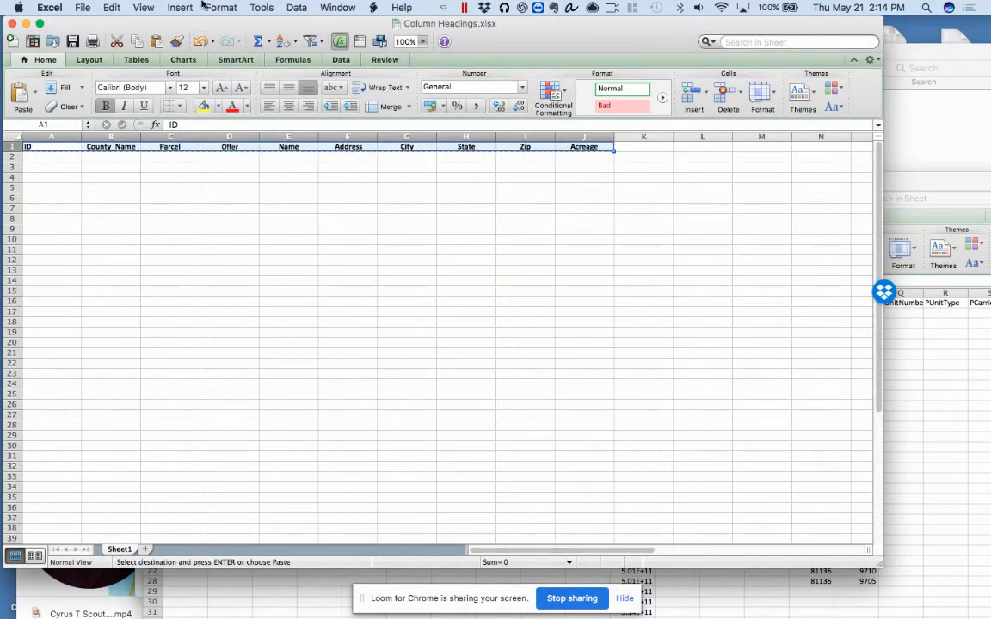
pyautogui.click(12, 23)
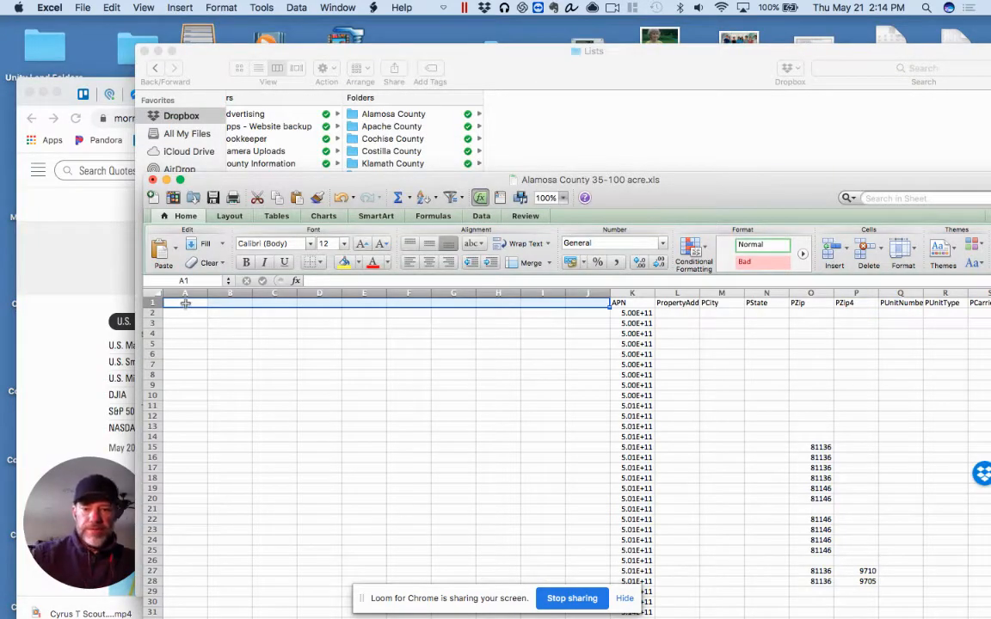
pyautogui.press('super+v')
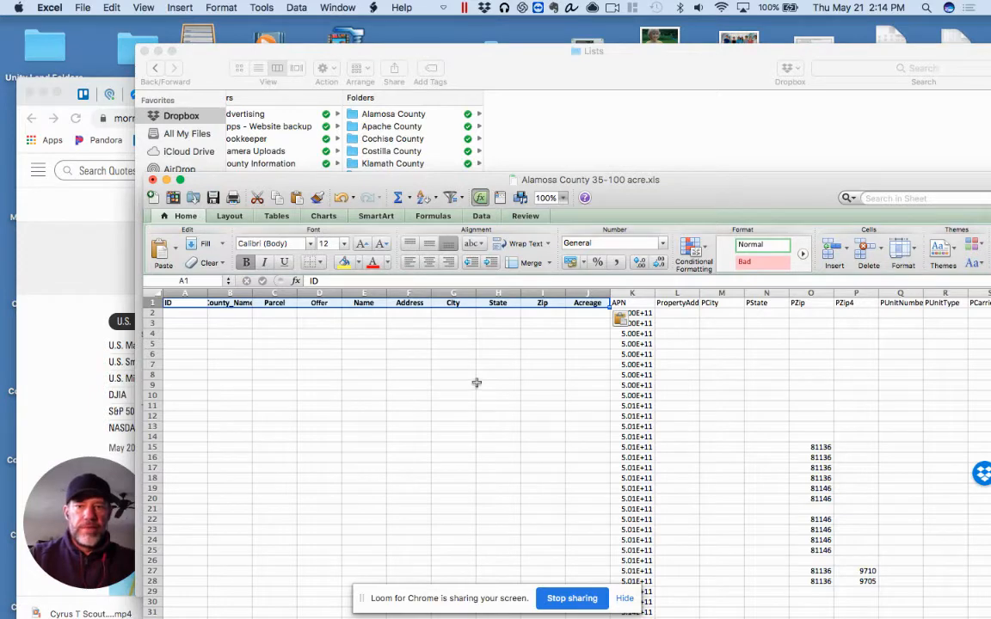
# Widen column B to fit the County_Name heading and reposition the workbook window so more columns are in view
pyautogui.click(265, 339)
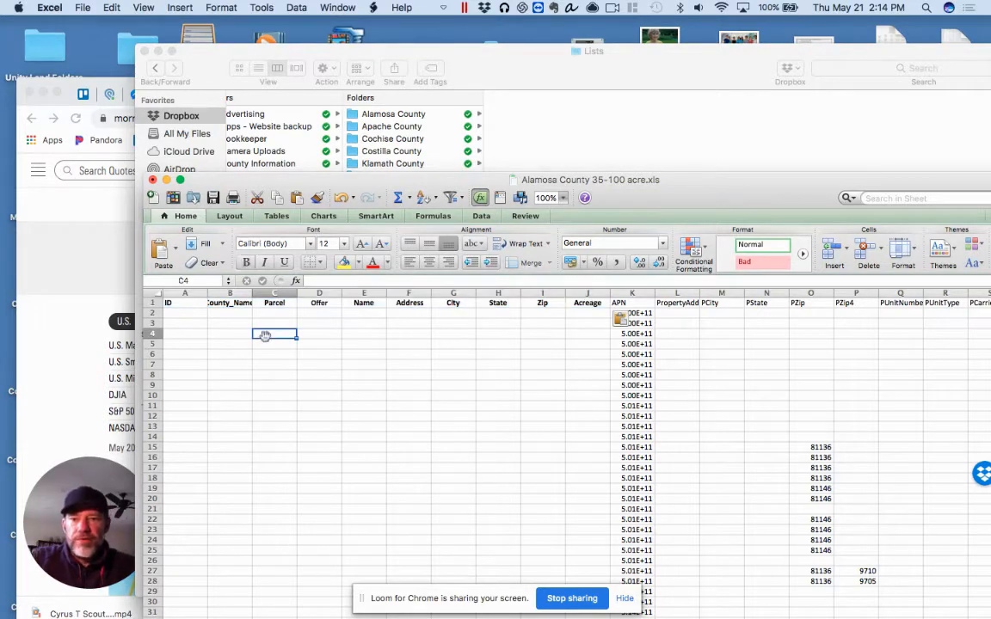
pyautogui.moveTo(253, 294); pyautogui.dragTo(269, 292)
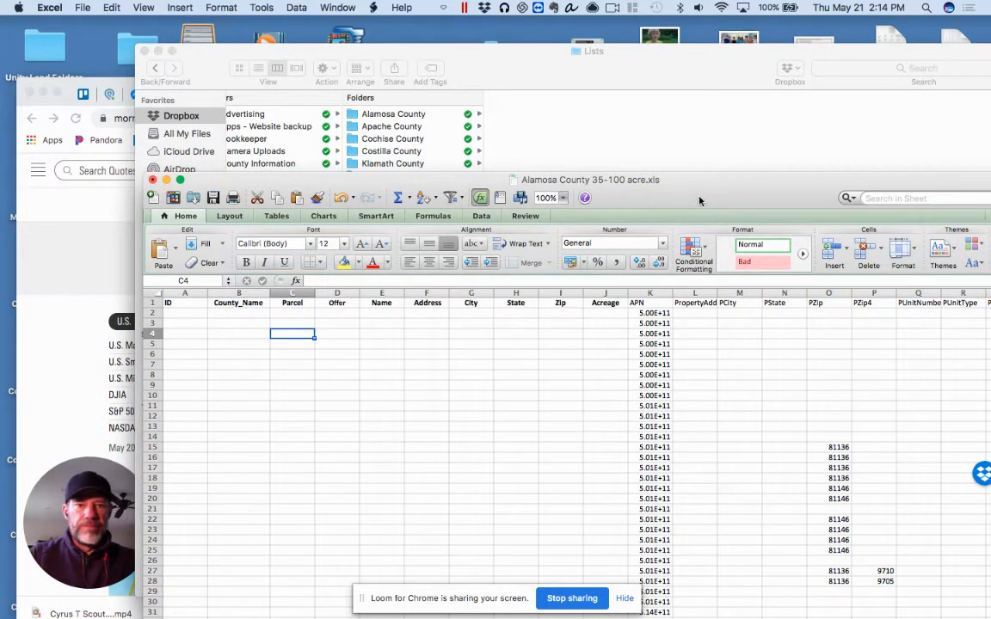
pyautogui.moveTo(691, 196); pyautogui.dragTo(591, 90)
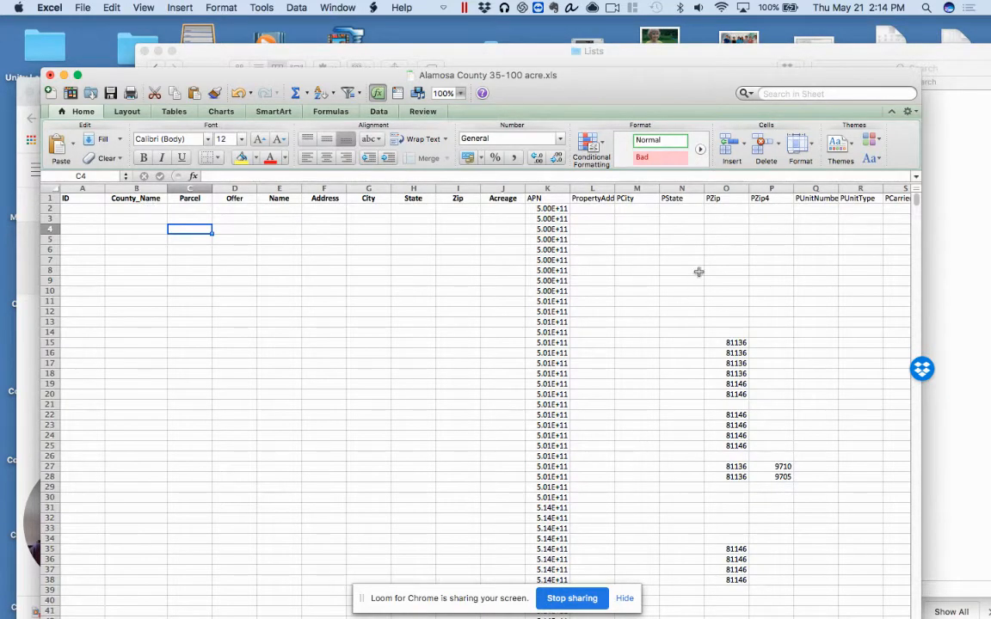
# Copy the source CountyName column Y and paste it over the County_Name column B
pyautogui.hscroll(10, 699, 272)
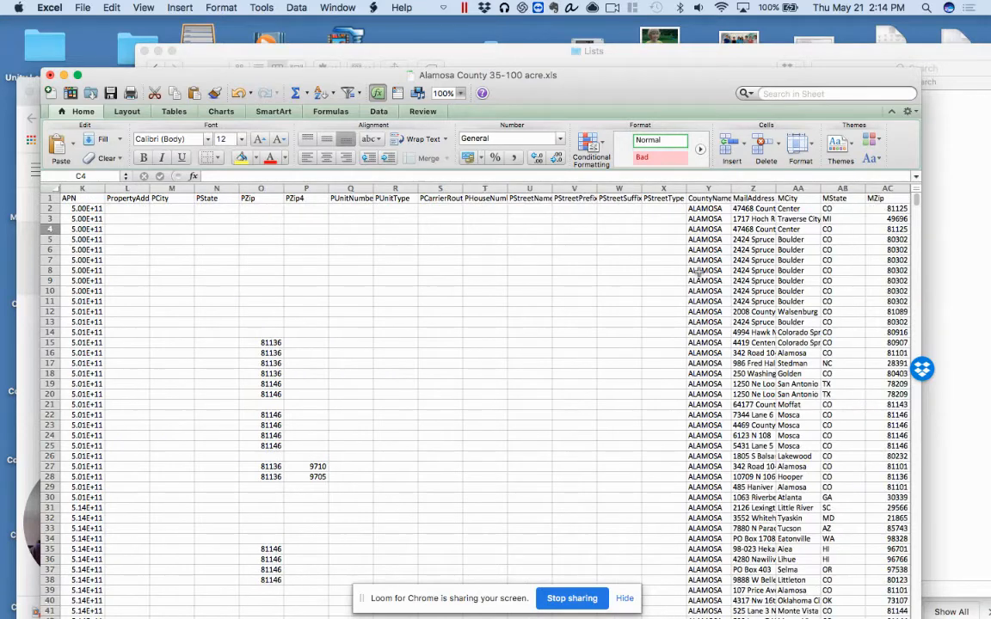
pyautogui.click(712, 188)
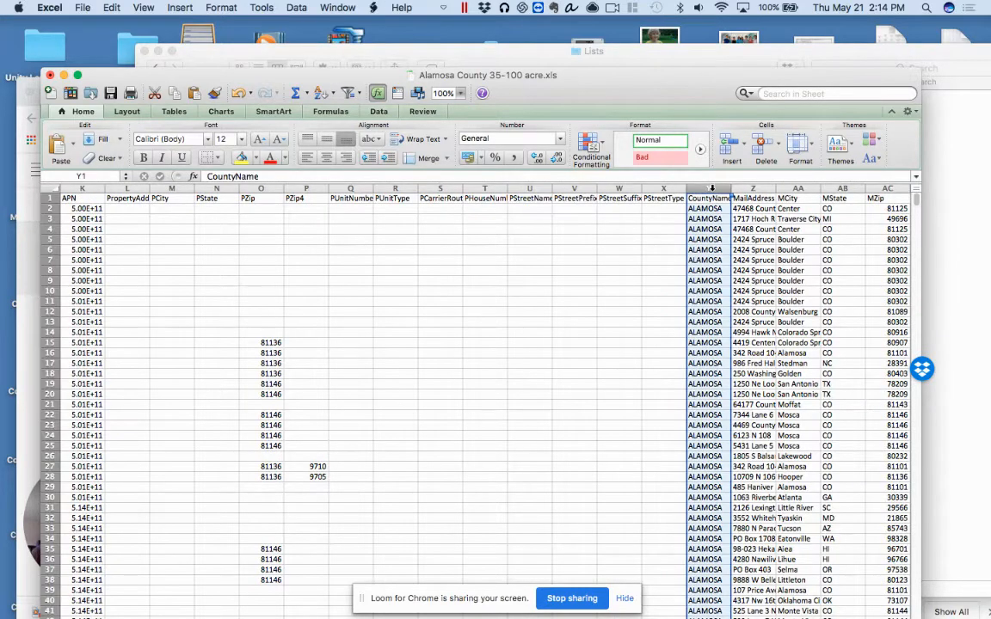
pyautogui.hscroll(-10, 480, 282)
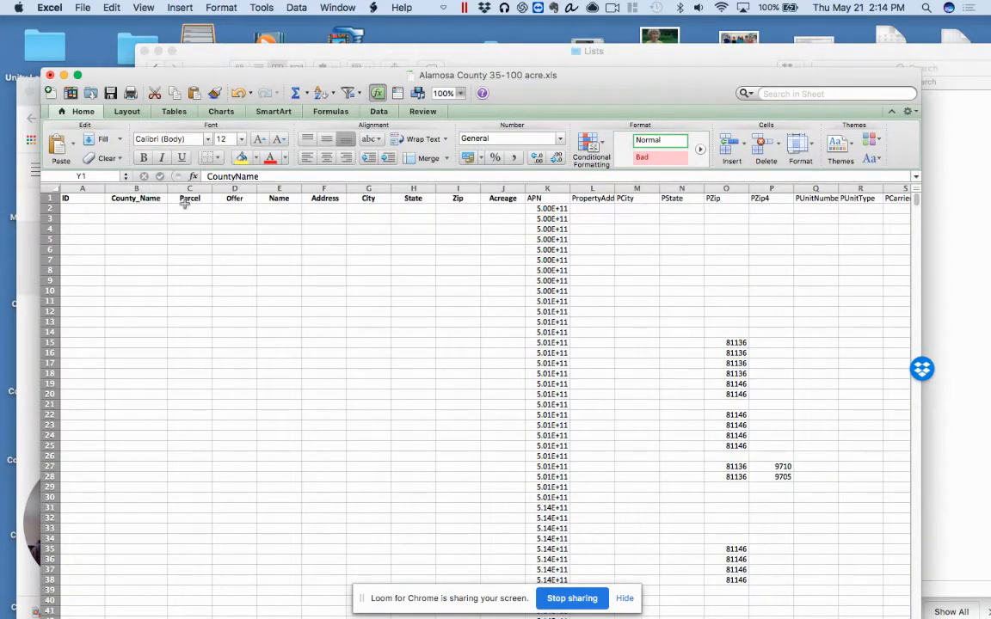
pyautogui.click(150, 188)
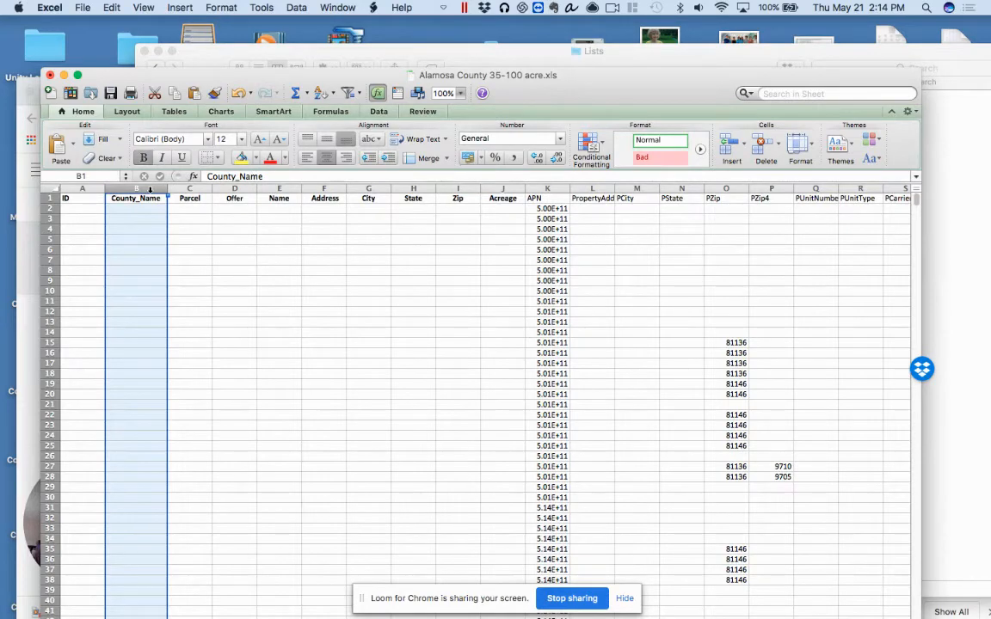
pyautogui.press('super+v')
# Change the heading in cell B1 to County_Name
pyautogui.click(112, 200)
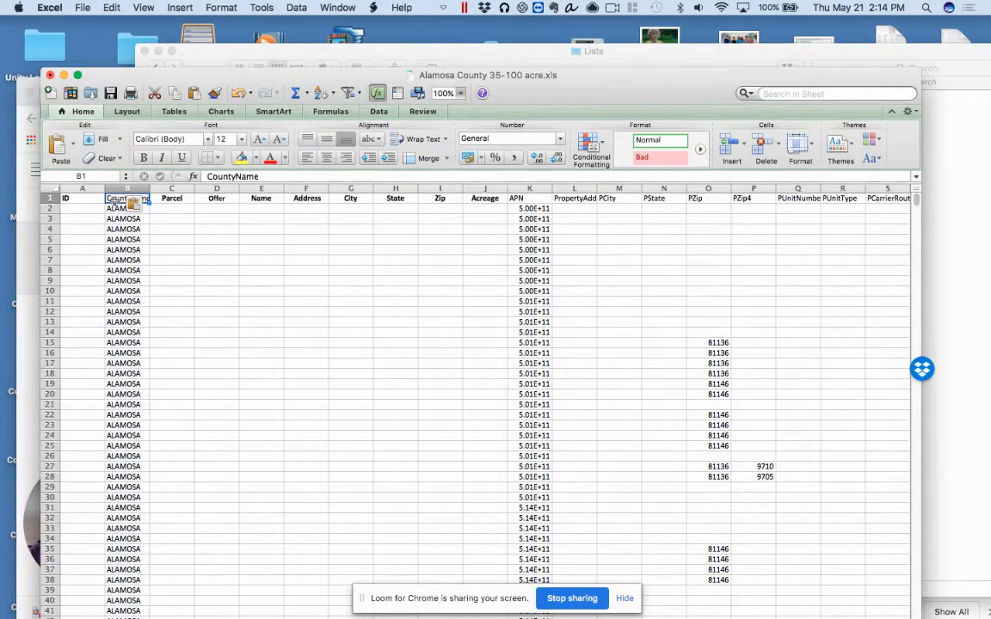
pyautogui.click(113, 212)
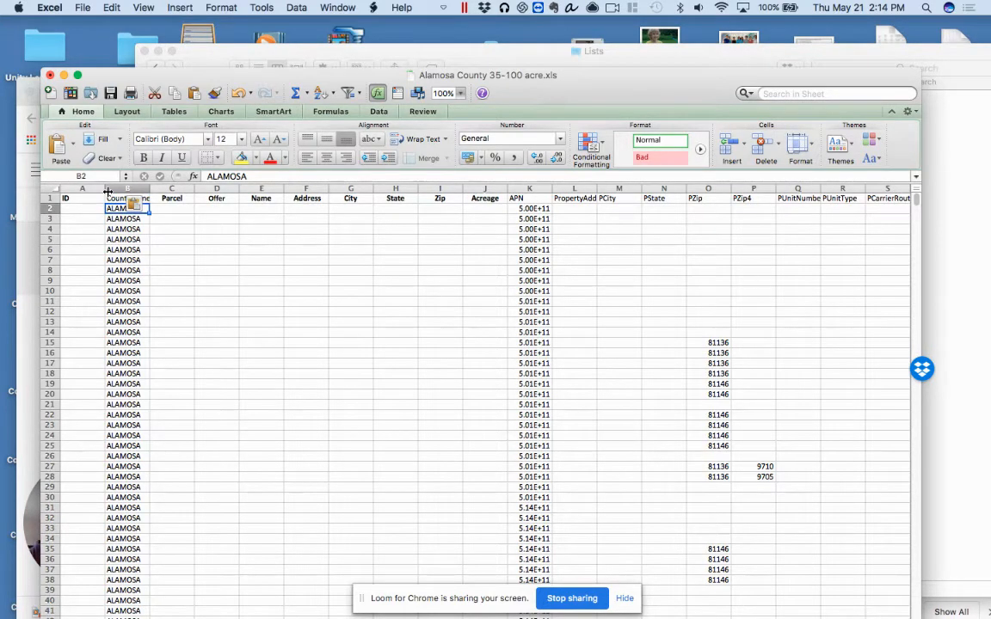
pyautogui.click(130, 198)
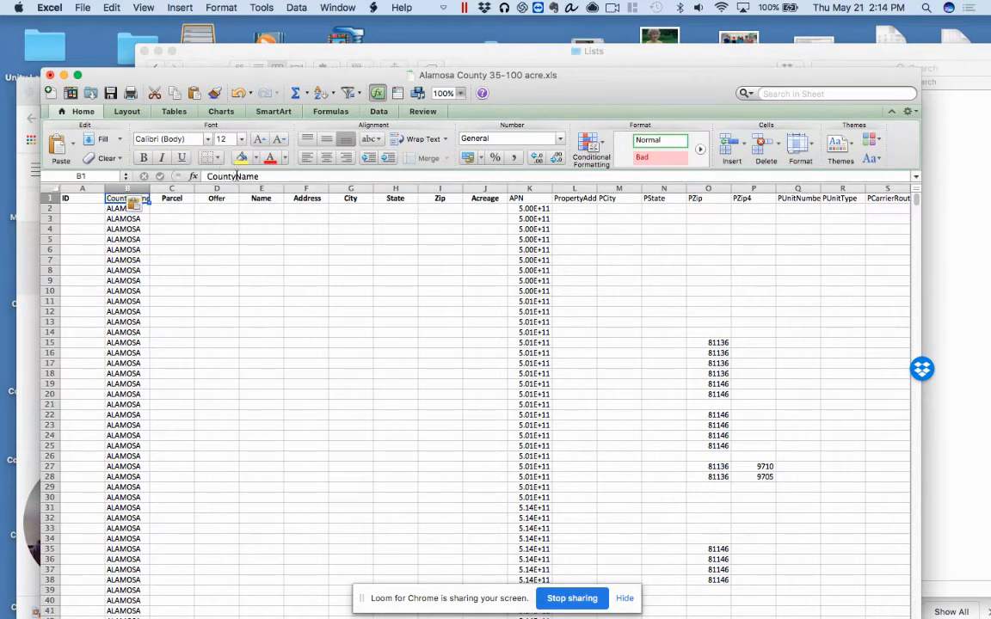
pyautogui.doubleClick(133, 198)
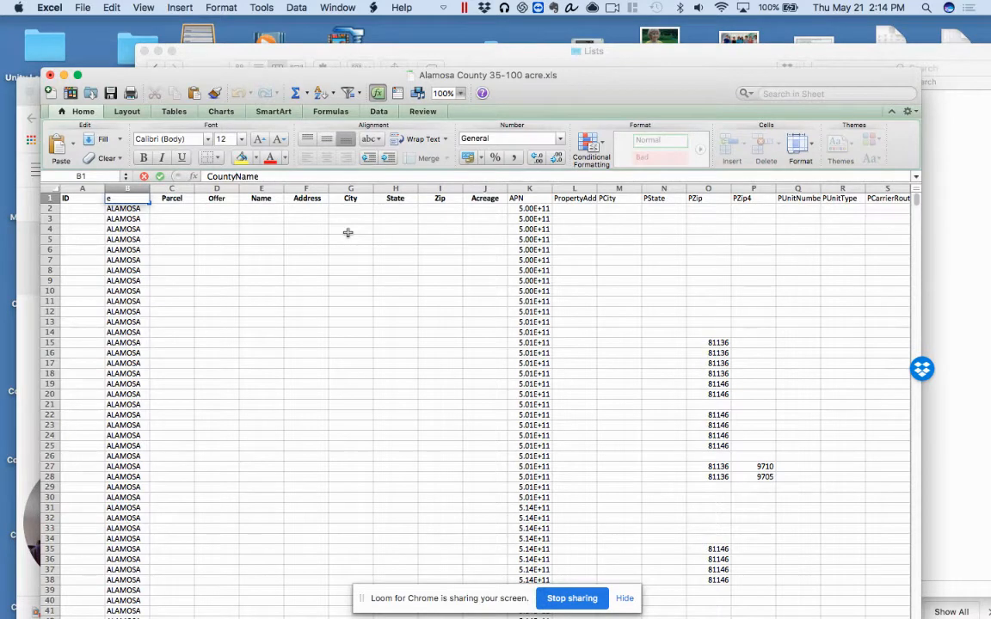
pyautogui.write('_')
pyautogui.click(276, 260)
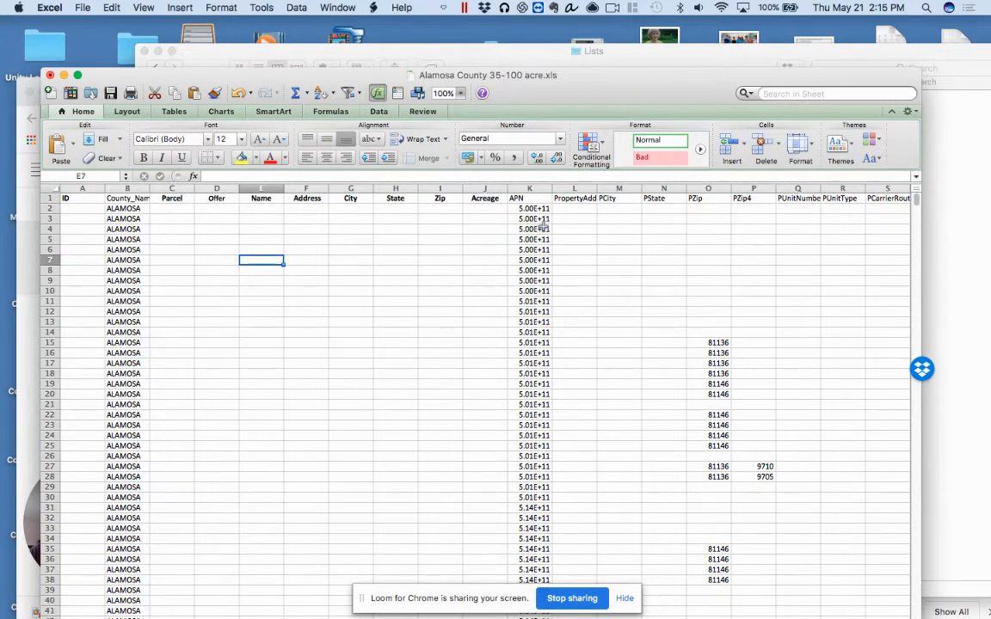
# Format the APN column K as Number with 0 decimal places and widen it to show the full parcel numbers
pyautogui.click(540, 188)
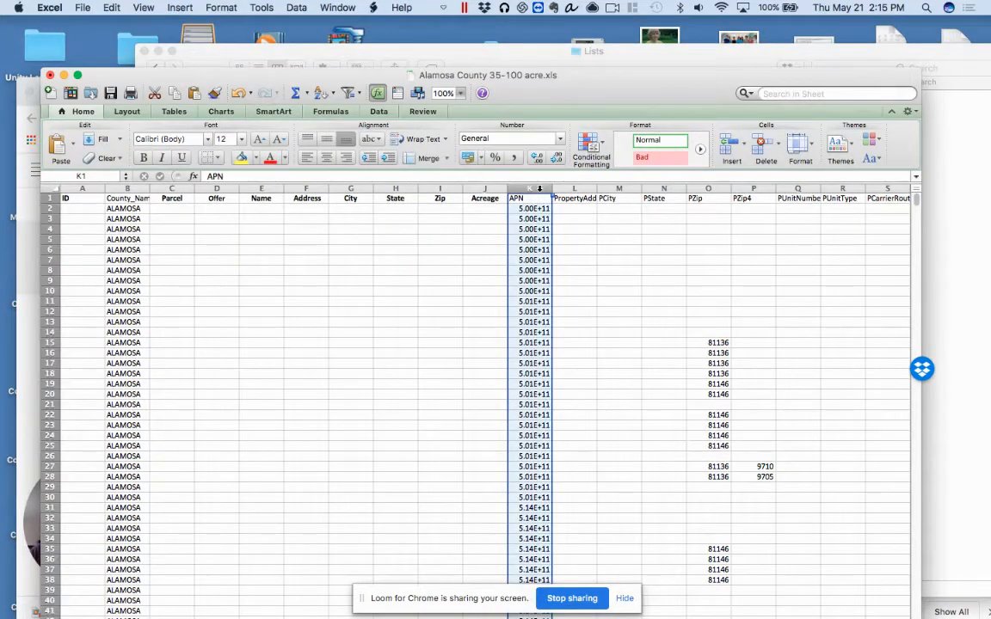
pyautogui.rightClick(542, 219)
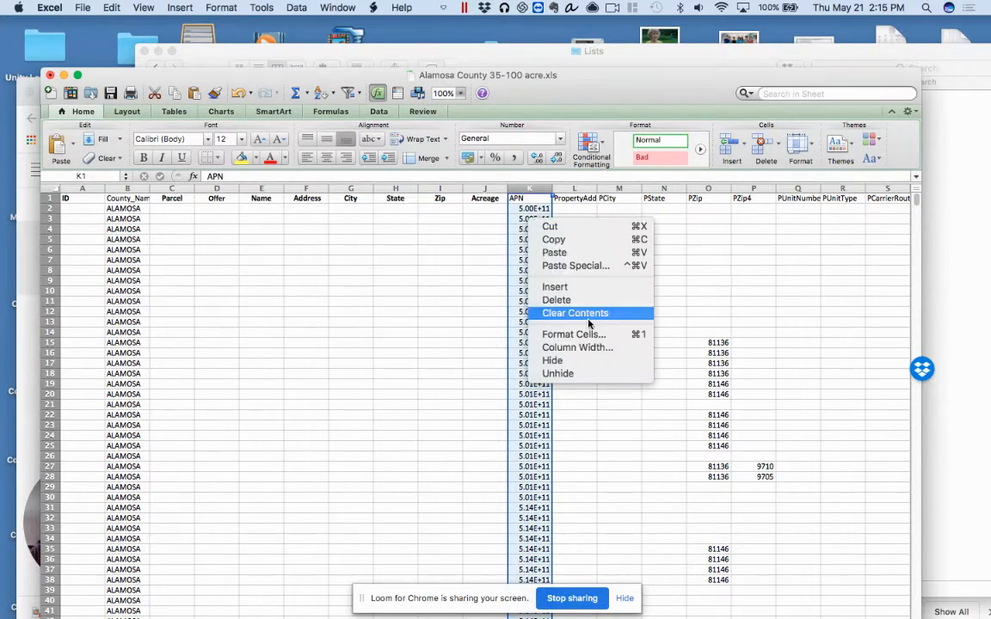
pyautogui.click(587, 336)
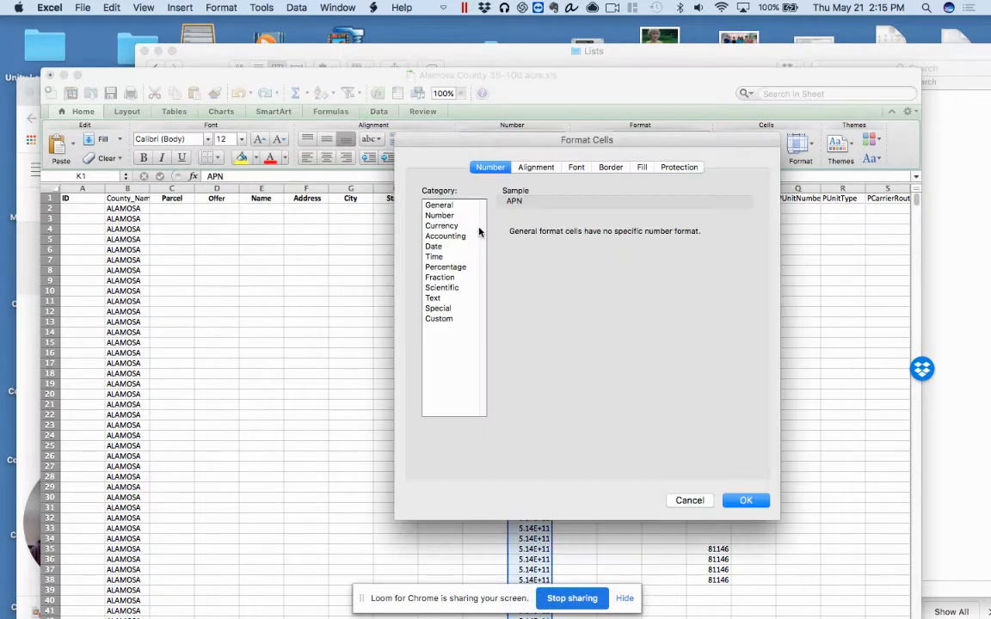
pyautogui.click(461, 216)
pyautogui.click(585, 236)
pyautogui.click(585, 236)
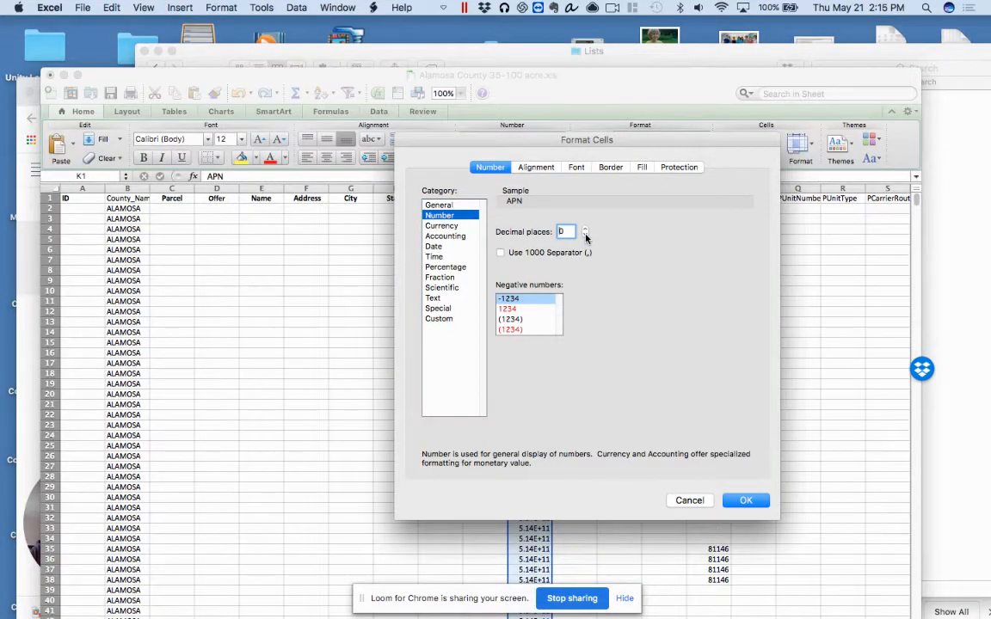
pyautogui.click(745, 501)
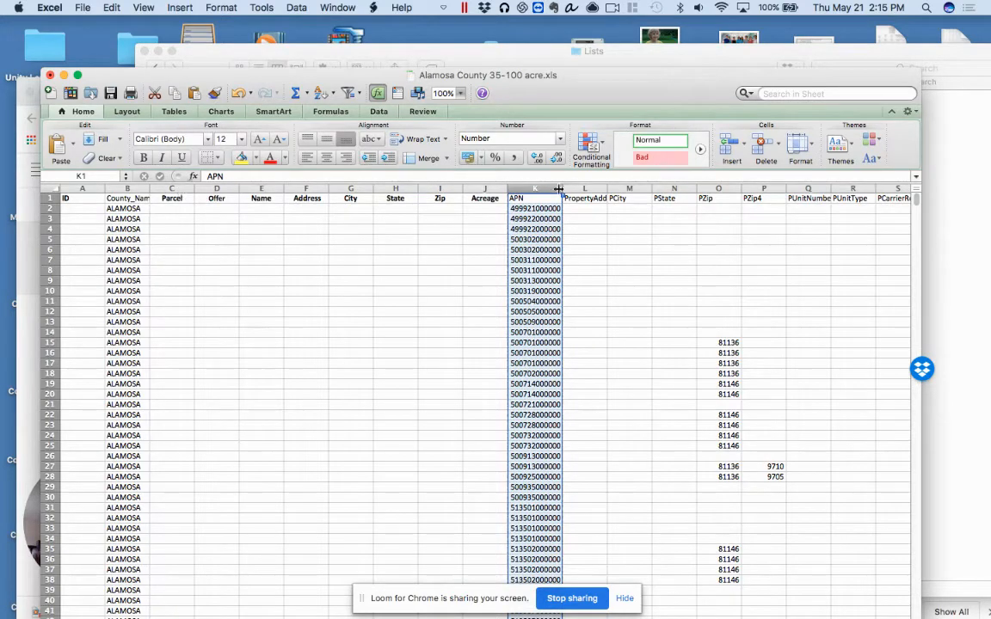
# Copy the formatted APN column K and paste it over the Parcel column C
pyautogui.click(185, 191)
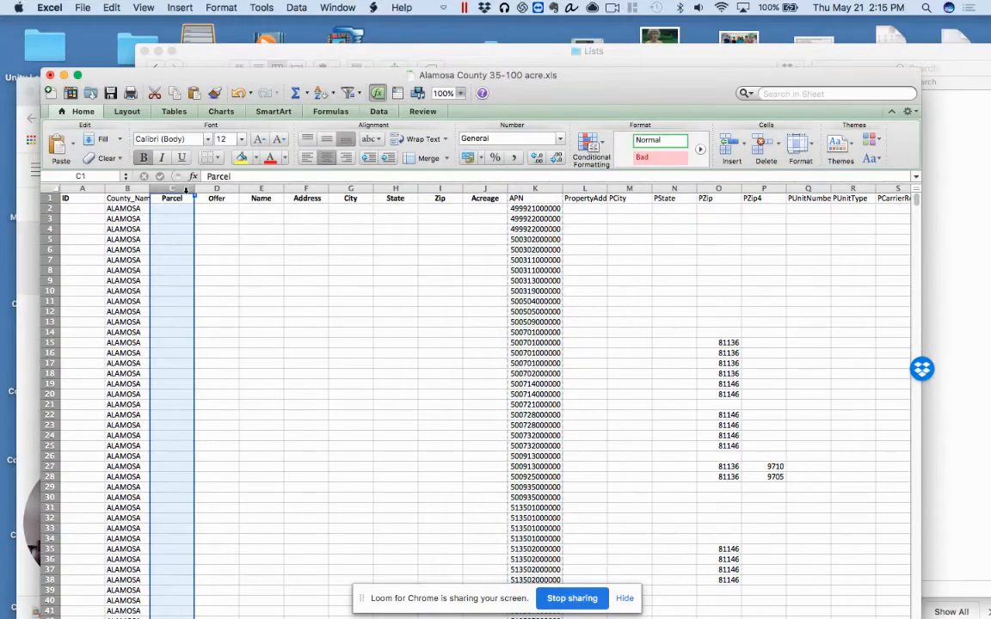
pyautogui.press('super+v')
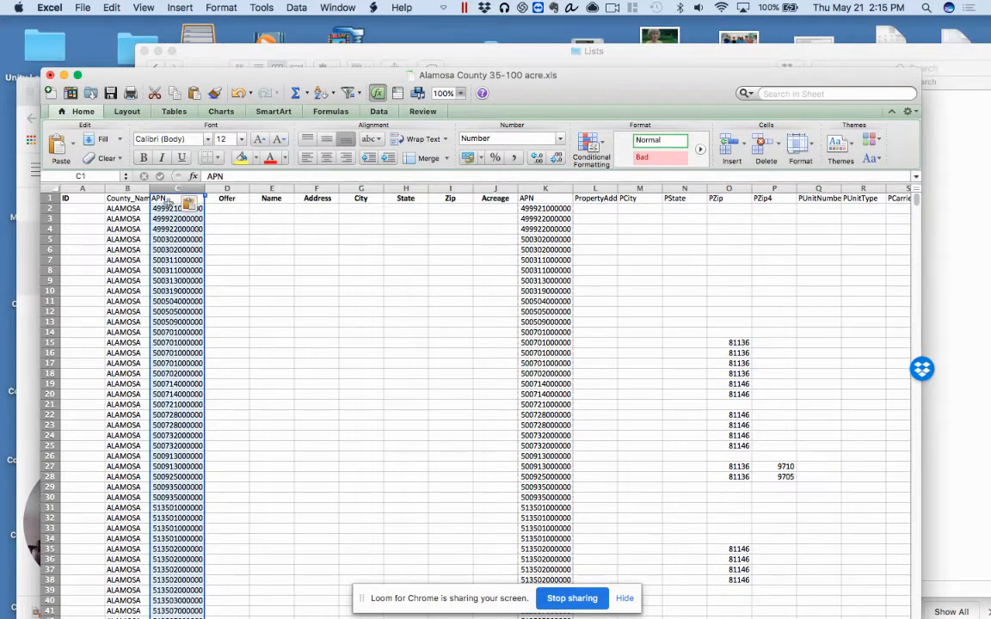
# Change the heading in cell C1 to Parcel
pyautogui.click(168, 199)
pyautogui.write('Par')
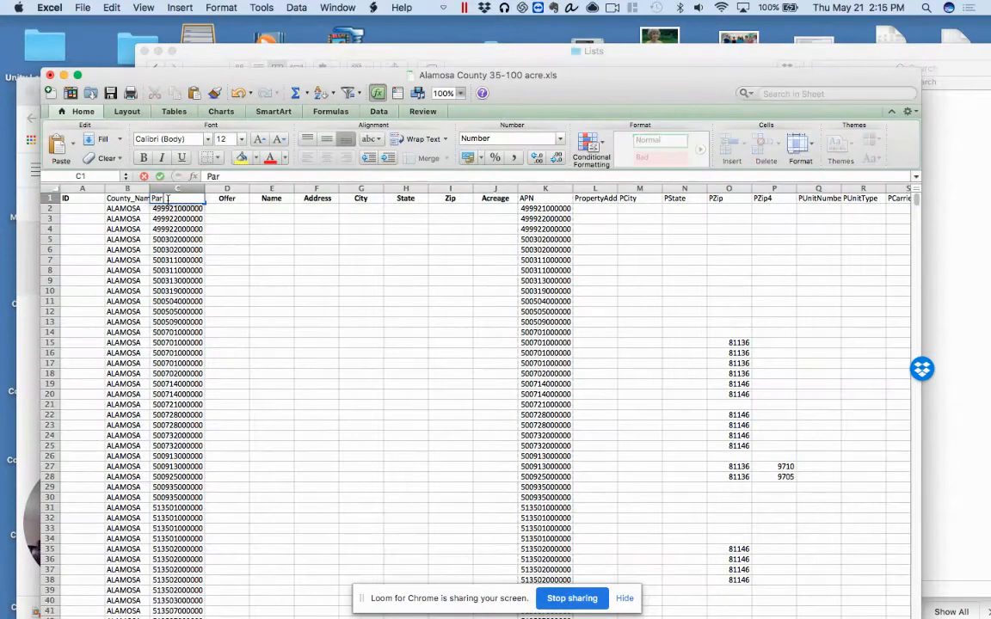
pyautogui.write('cel')
# Widen the OwnerName(s) column AG and the OwnerName Formatted column AH to show the owner names
pyautogui.hscroll(4, 598, 276)
pyautogui.hscroll(10, 600, 281)
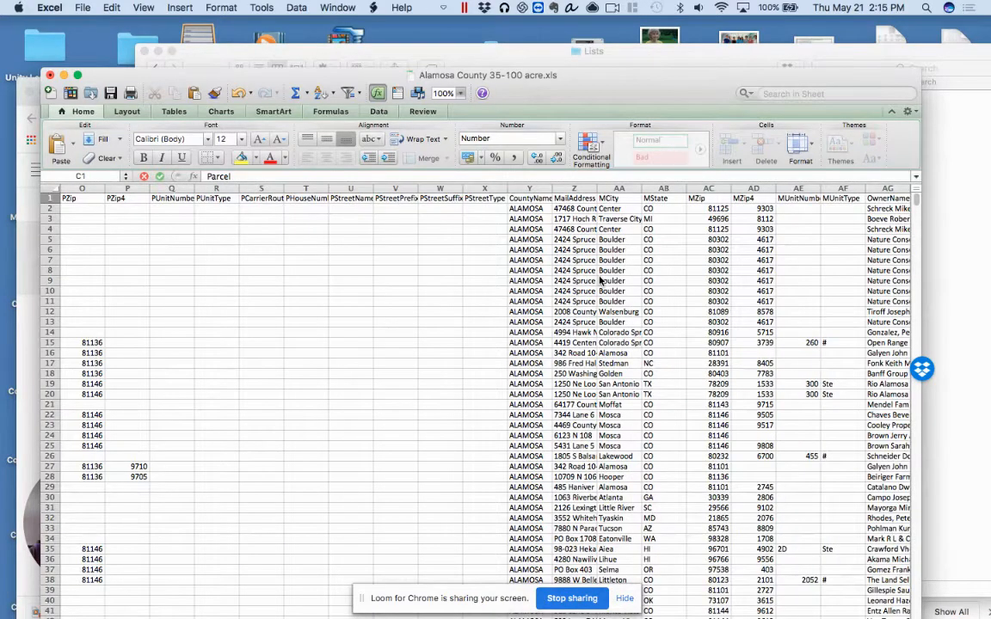
pyautogui.hscroll(7, 601, 281)
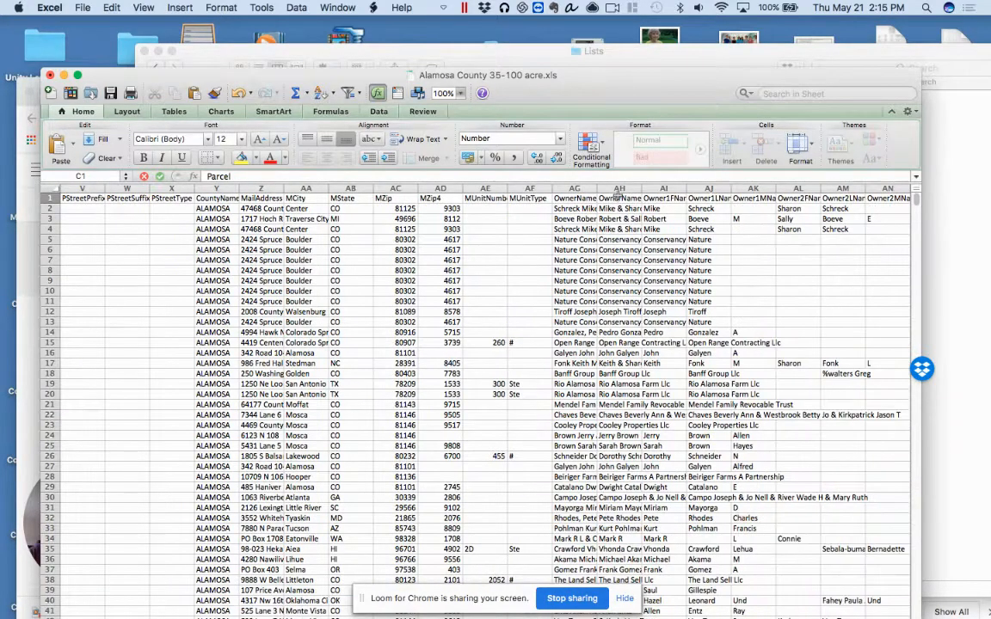
pyautogui.click(575, 189)
pyautogui.moveTo(597, 190); pyautogui.dragTo(733, 189)
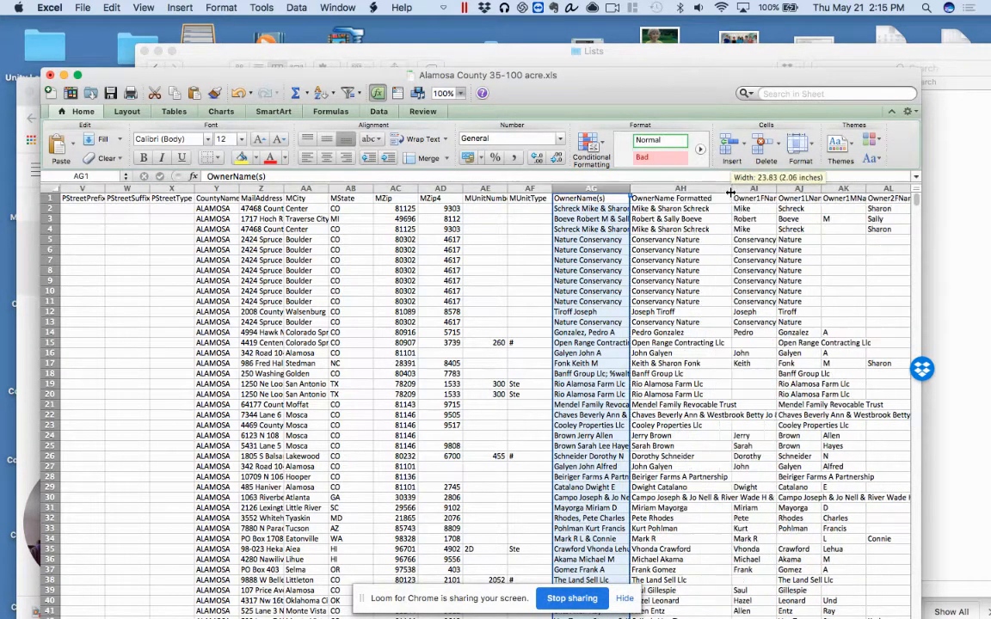
# Copy the OwnerName Formatted column AH and paste it over the Name column E
pyautogui.click(667, 208)
pyautogui.click(659, 189)
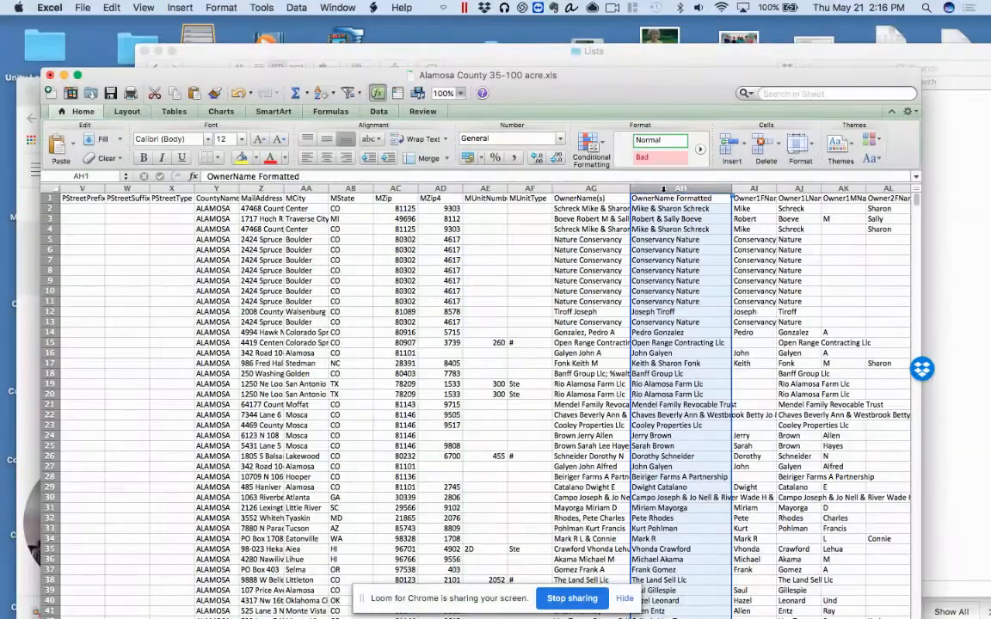
pyautogui.press('super+c')
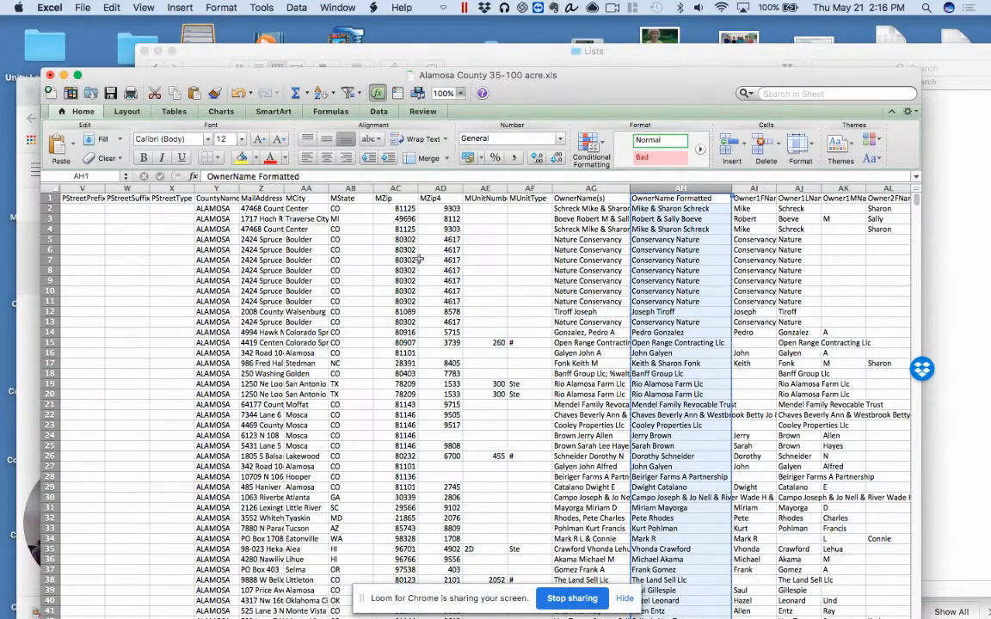
pyautogui.hscroll(-10, 389, 285)
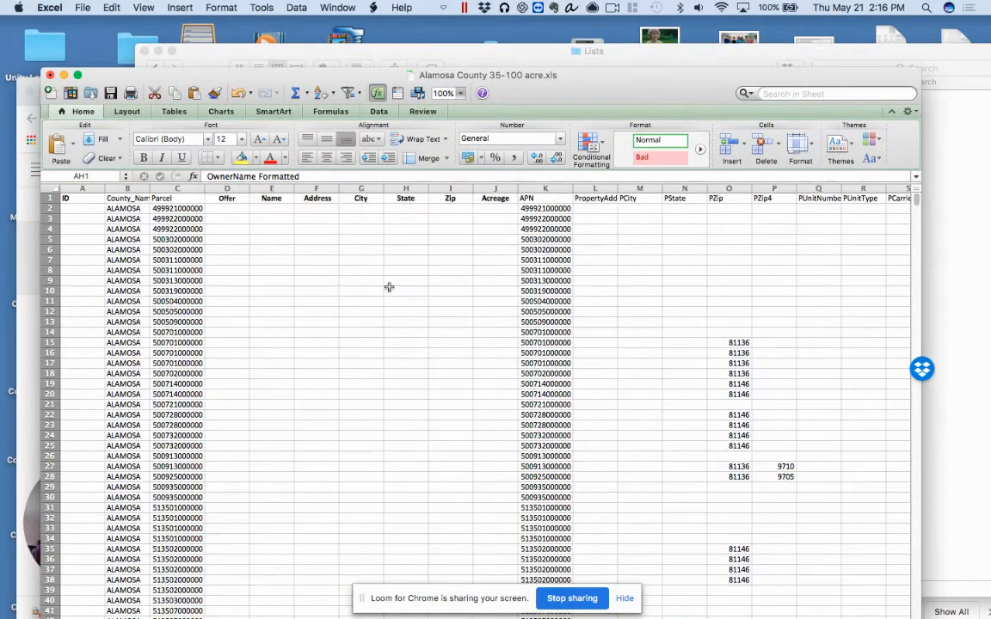
pyautogui.click(273, 188)
pyautogui.press('super+v')
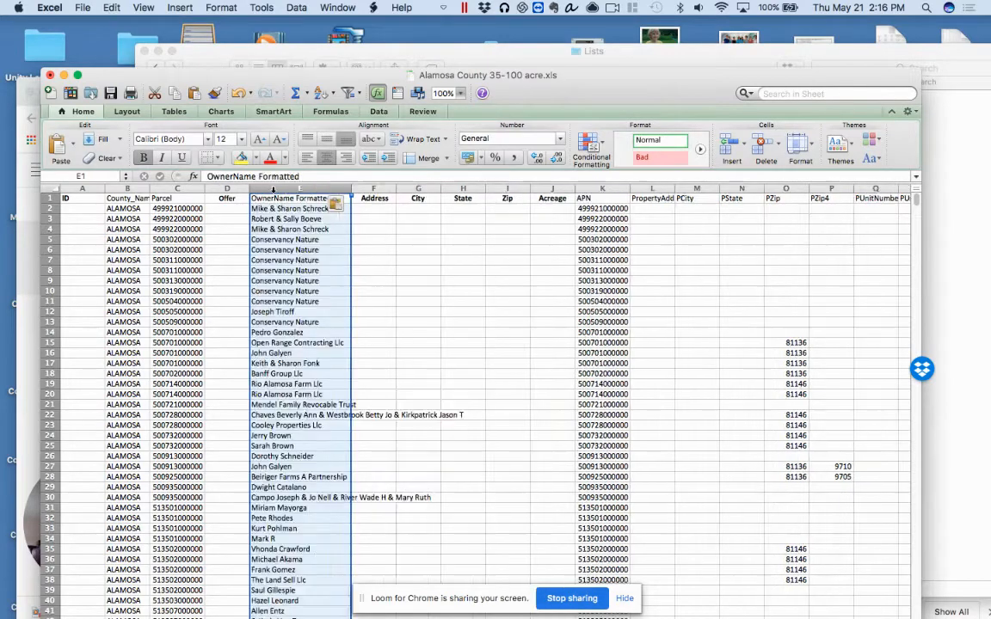
# Change the heading in cell E1 to Name
pyautogui.click(292, 199)
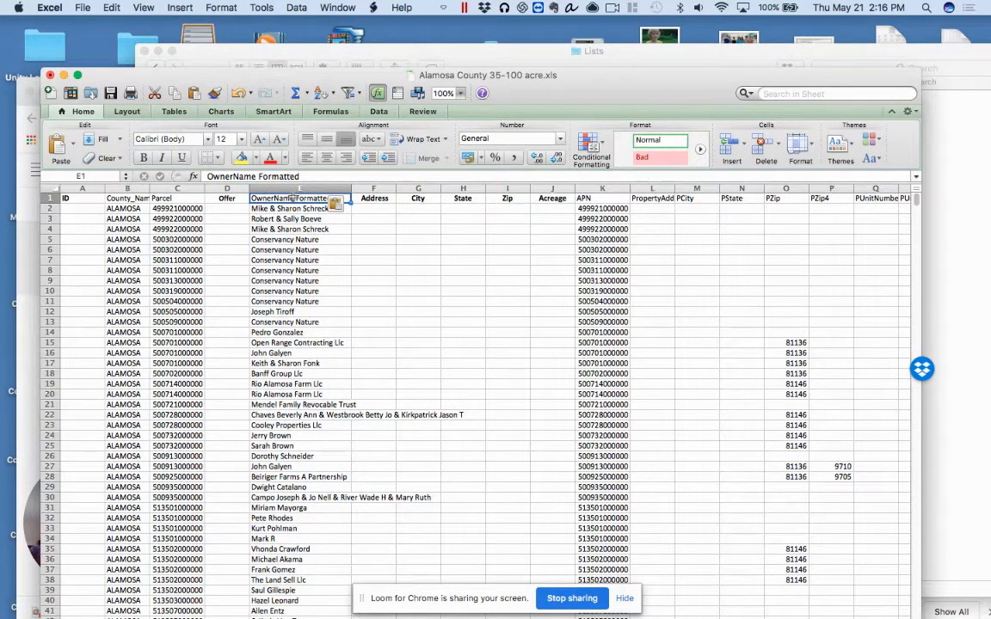
pyautogui.write('Name')
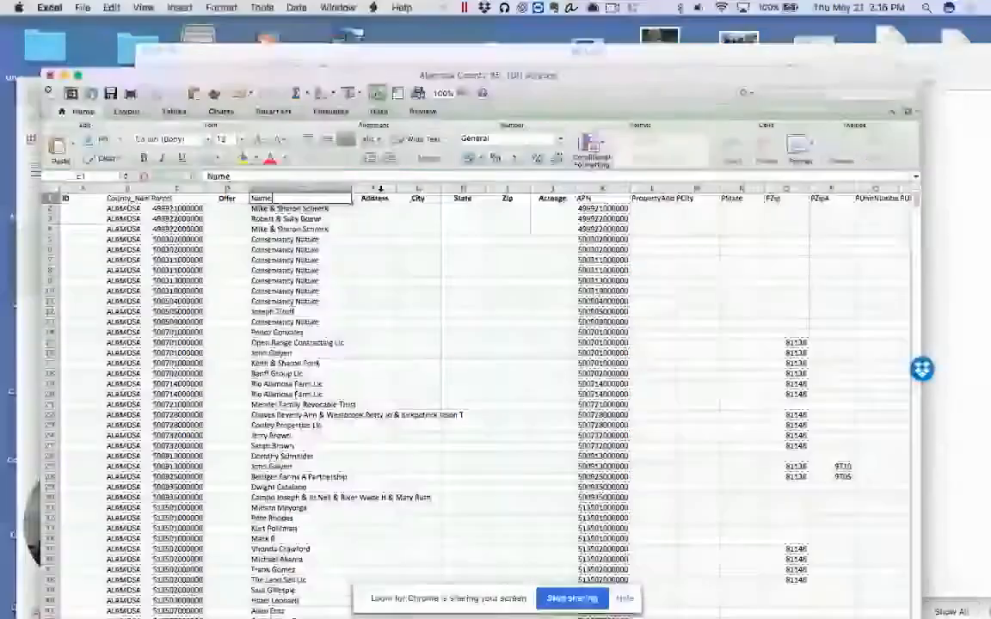
pyautogui.click(374, 199)
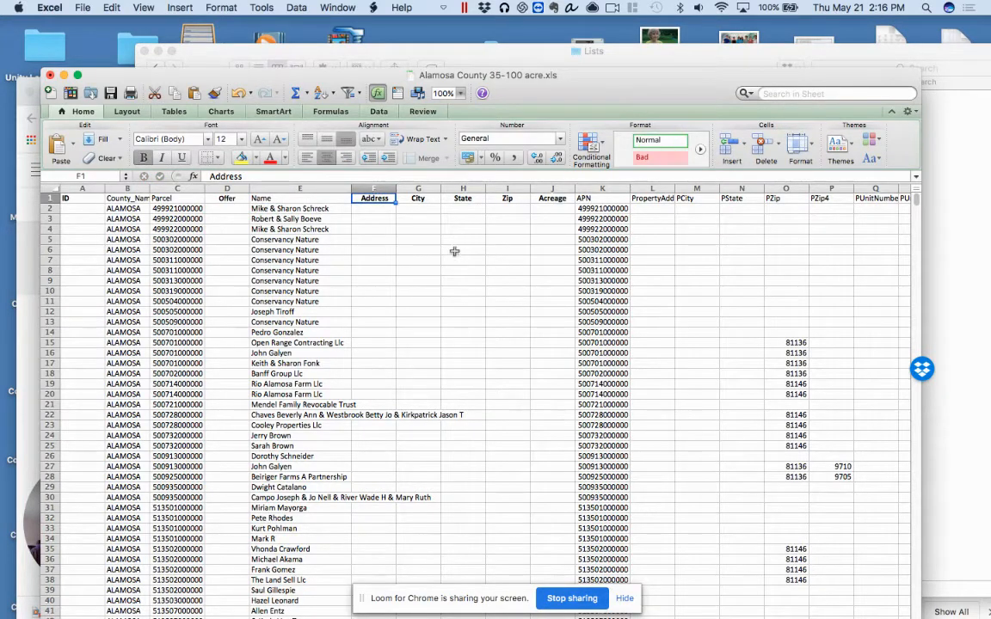
# Widen the PropertyAddress column L and the MailAddress column Z to show their full contents
pyautogui.hscroll(1, 454, 251)
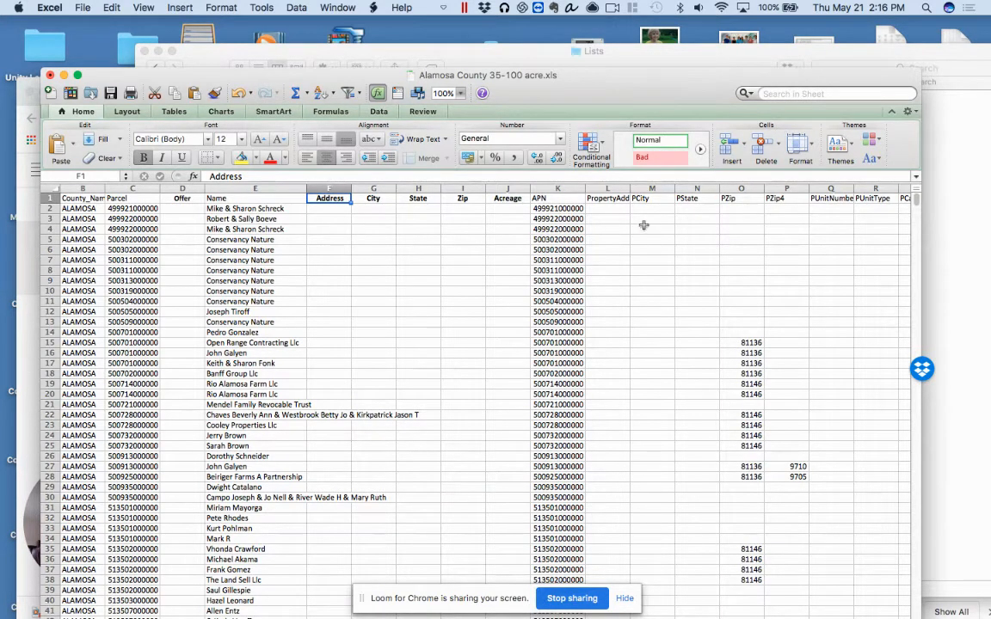
pyautogui.moveTo(630, 190); pyautogui.dragTo(661, 192)
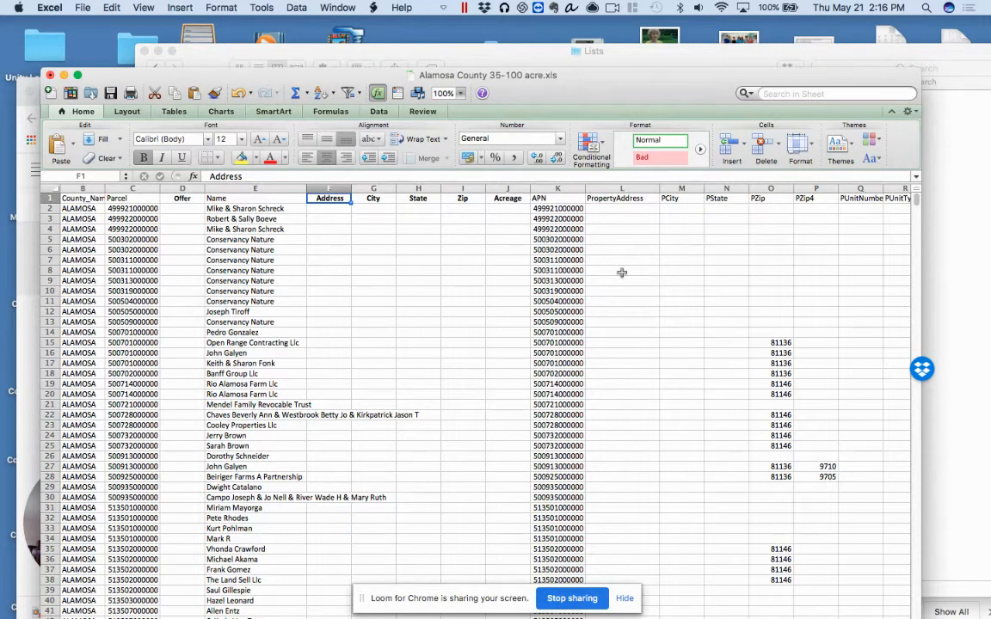
pyautogui.hscroll(10, 667, 252)
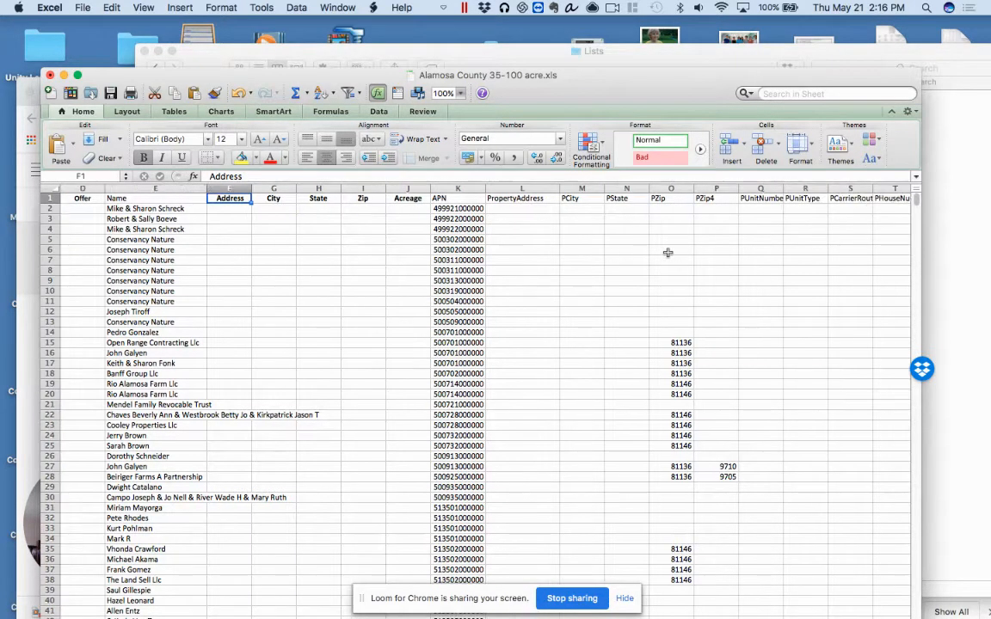
pyautogui.hscroll(3, 667, 252)
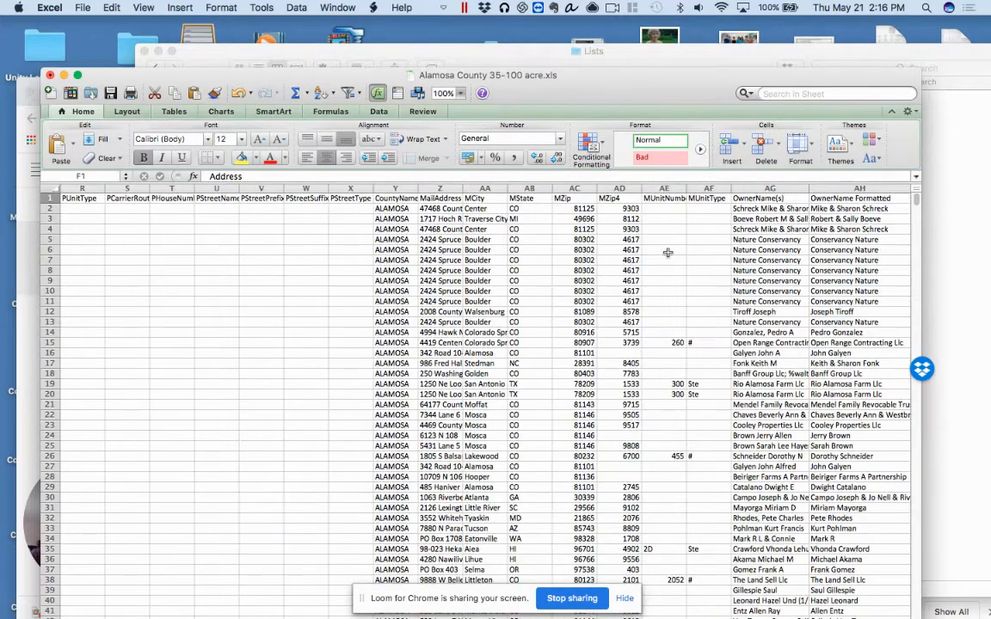
pyautogui.hscroll(2, 667, 252)
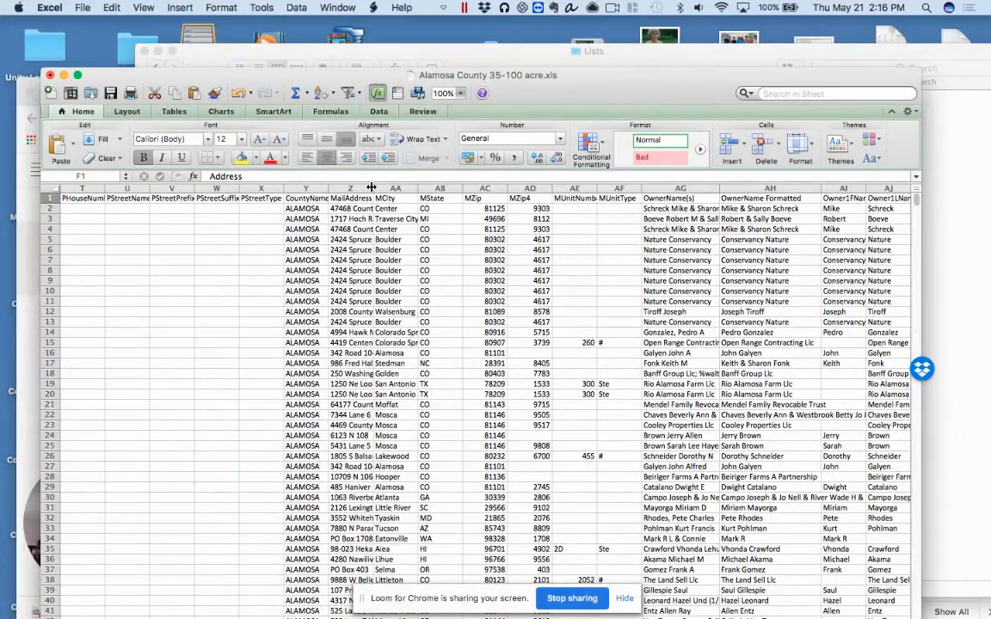
pyautogui.moveTo(372, 188); pyautogui.dragTo(421, 187)
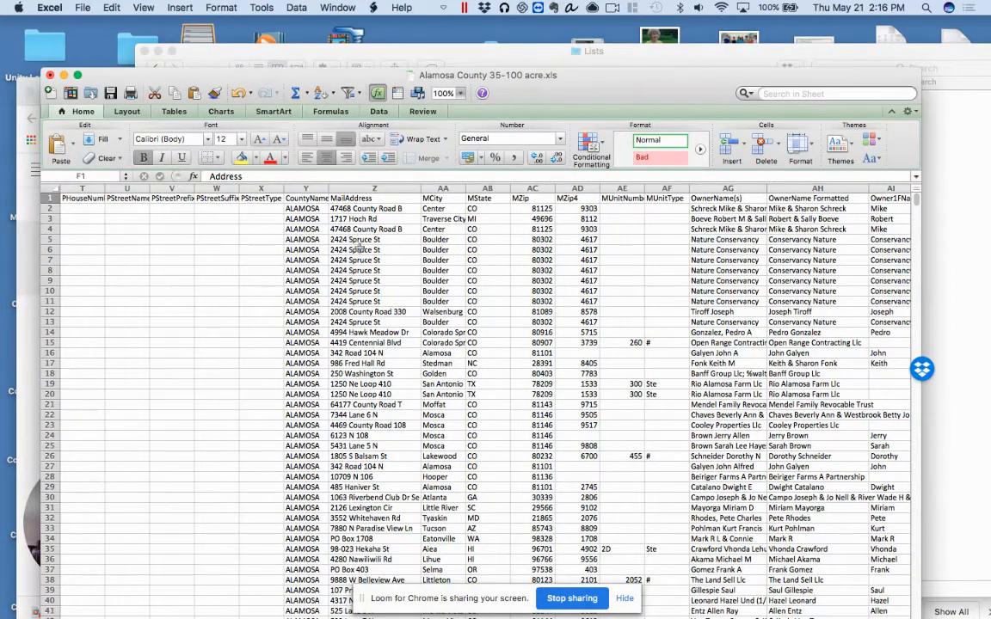
# Copy the MailAddress column Z and paste it over the Address column F
pyautogui.click(358, 187)
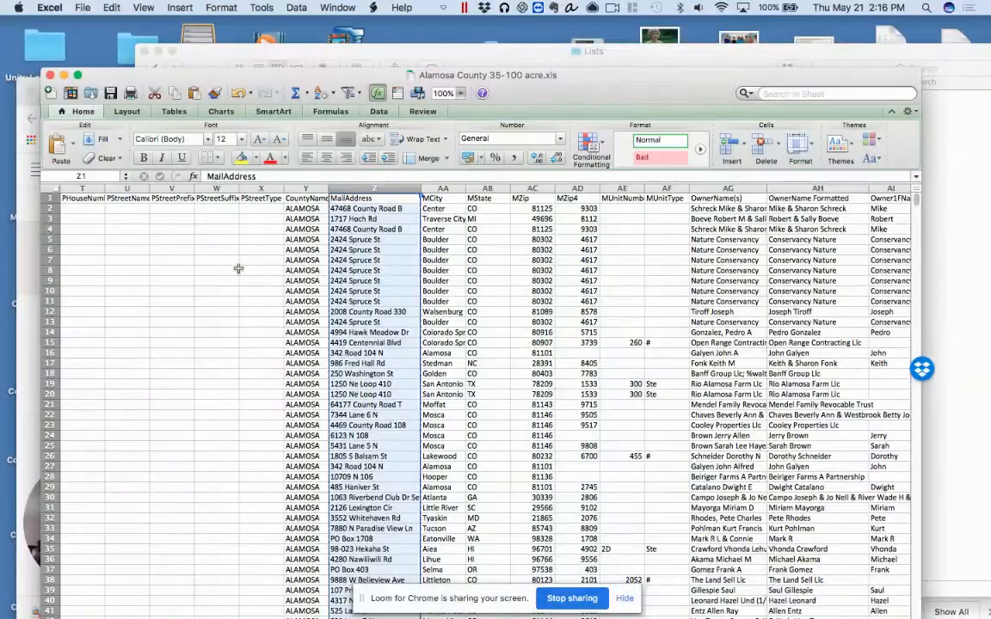
pyautogui.hscroll(-10, 239, 215)
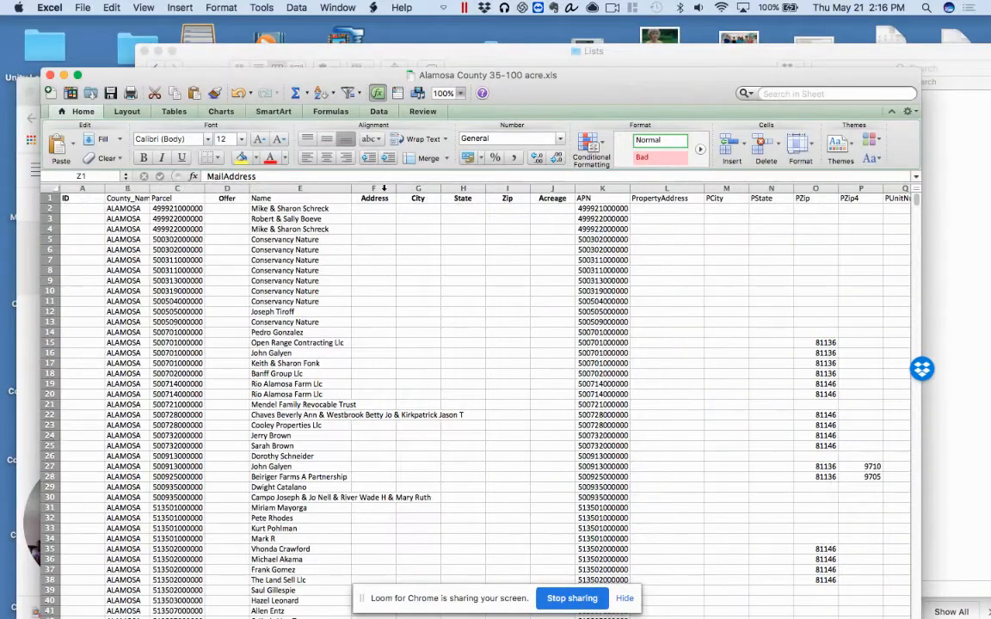
pyautogui.click(379, 188)
pyautogui.press('super+v')
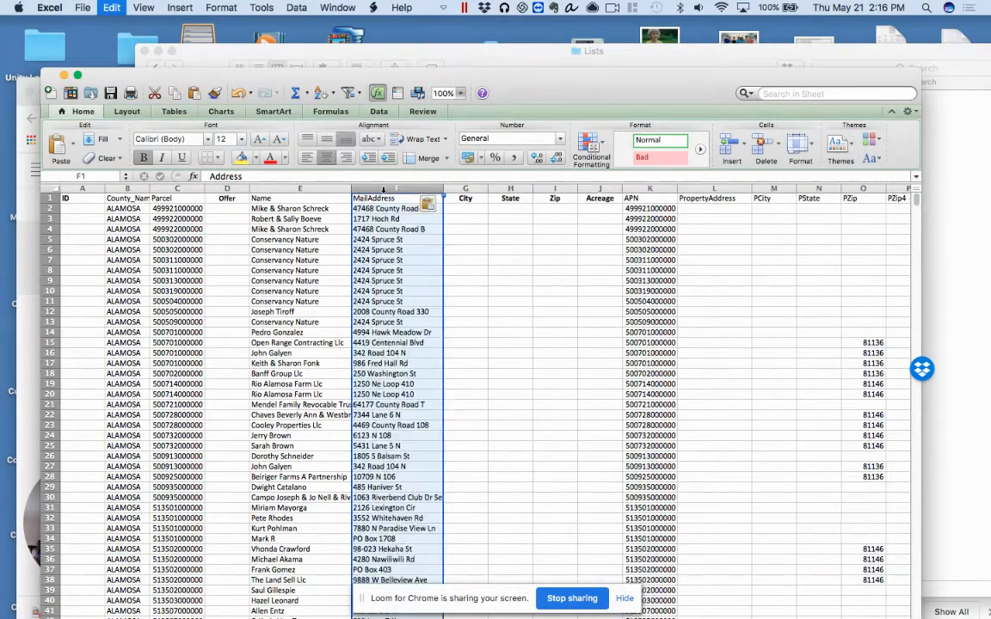
# Change the heading in cell F1 to Address
pyautogui.click(385, 199)
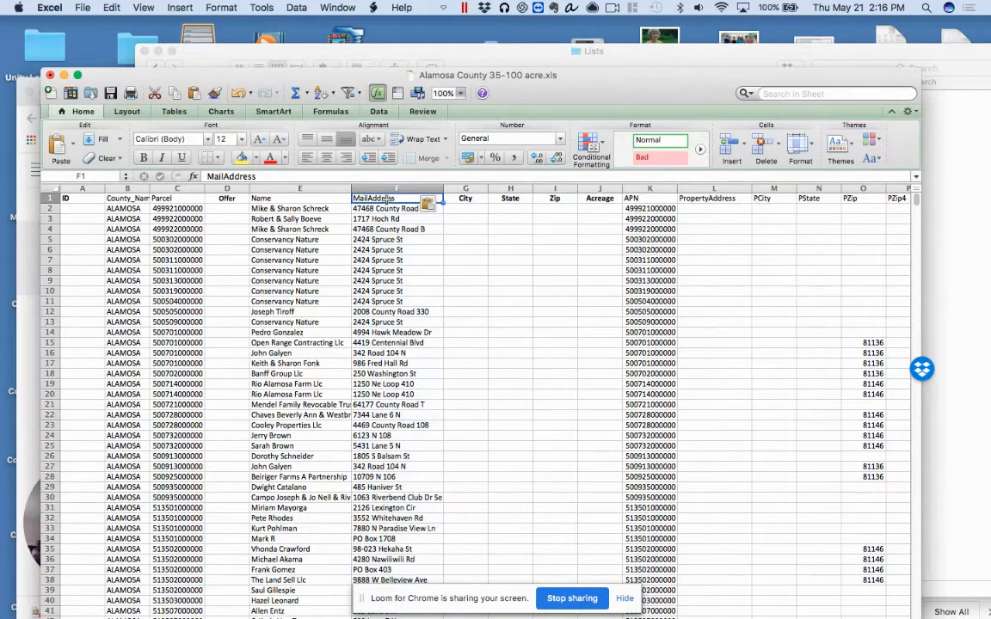
pyautogui.write('Address')
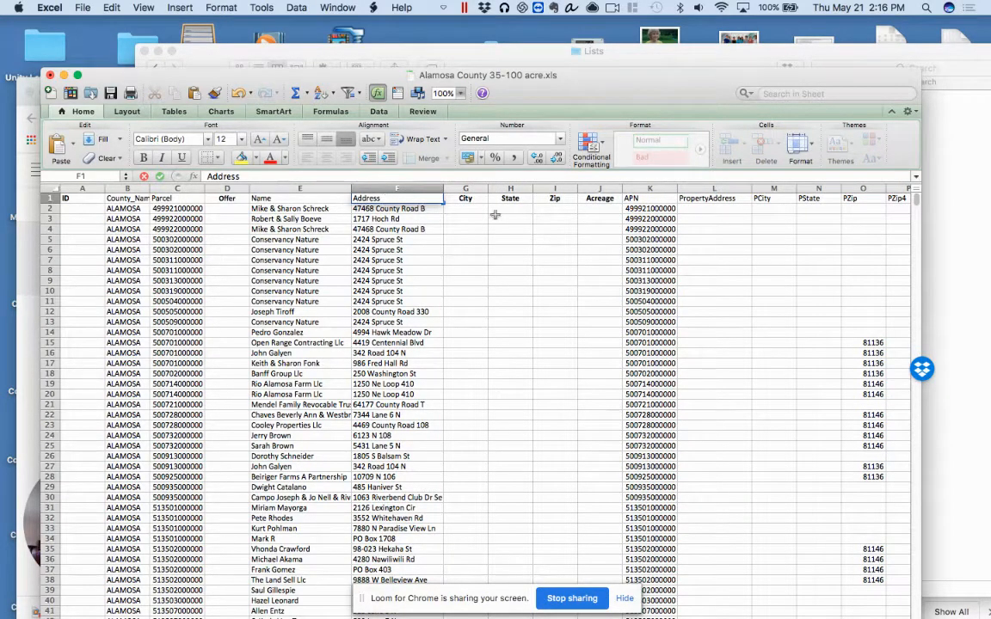
pyautogui.click(465, 199)
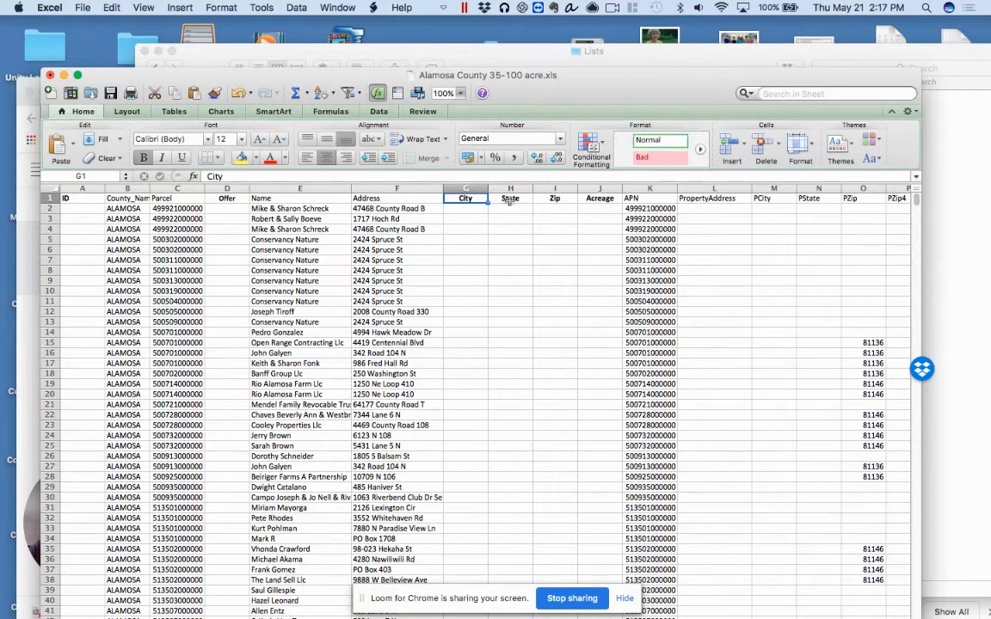
# Copy the LotArea column BF and paste it over the Acreage column J
pyautogui.hscroll(10, 614, 236)
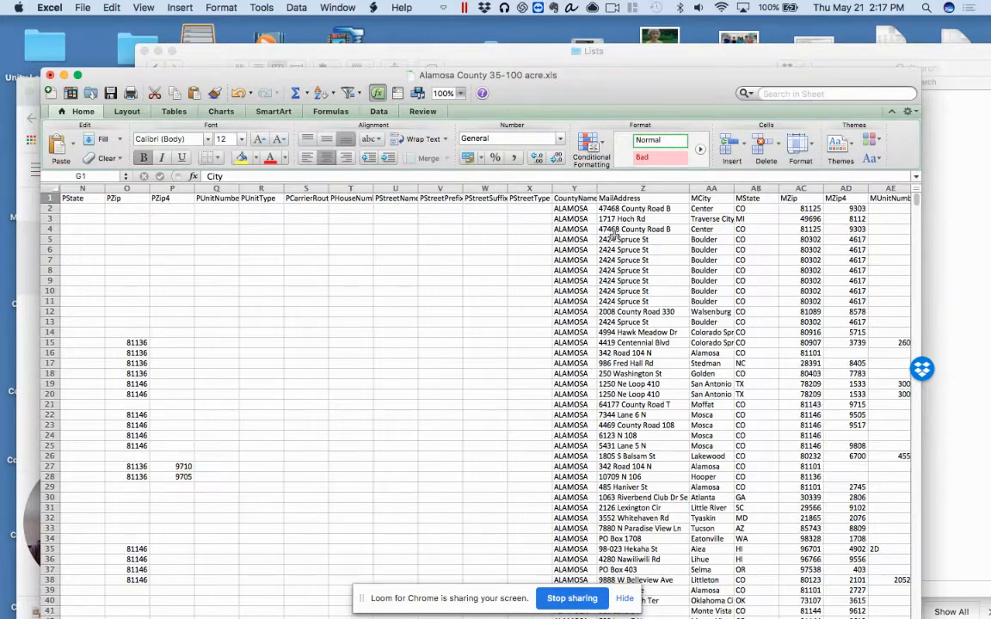
pyautogui.hscroll(3, 614, 236)
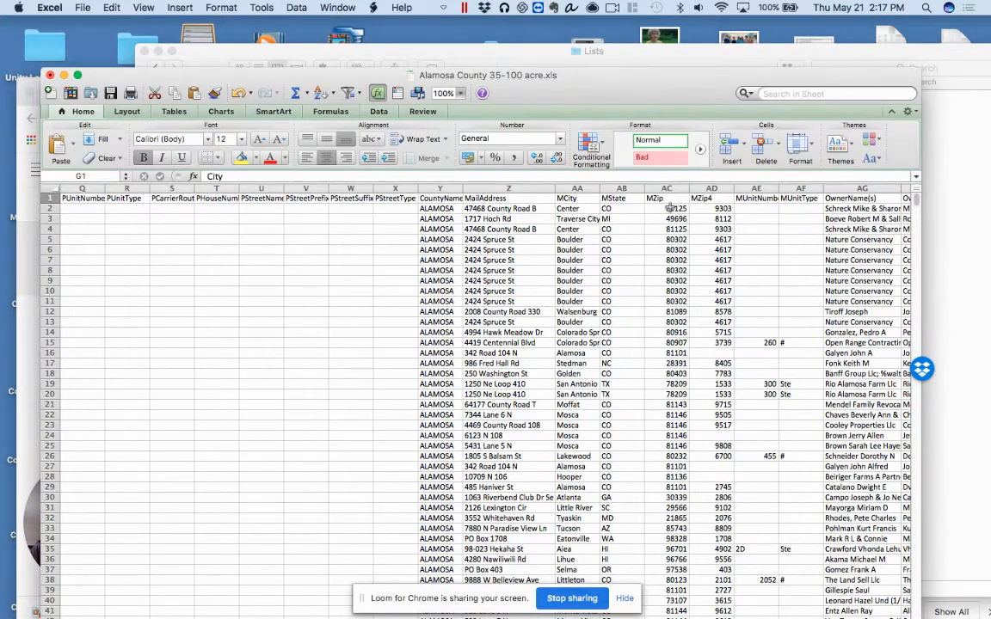
pyautogui.hscroll(-10, 670, 208)
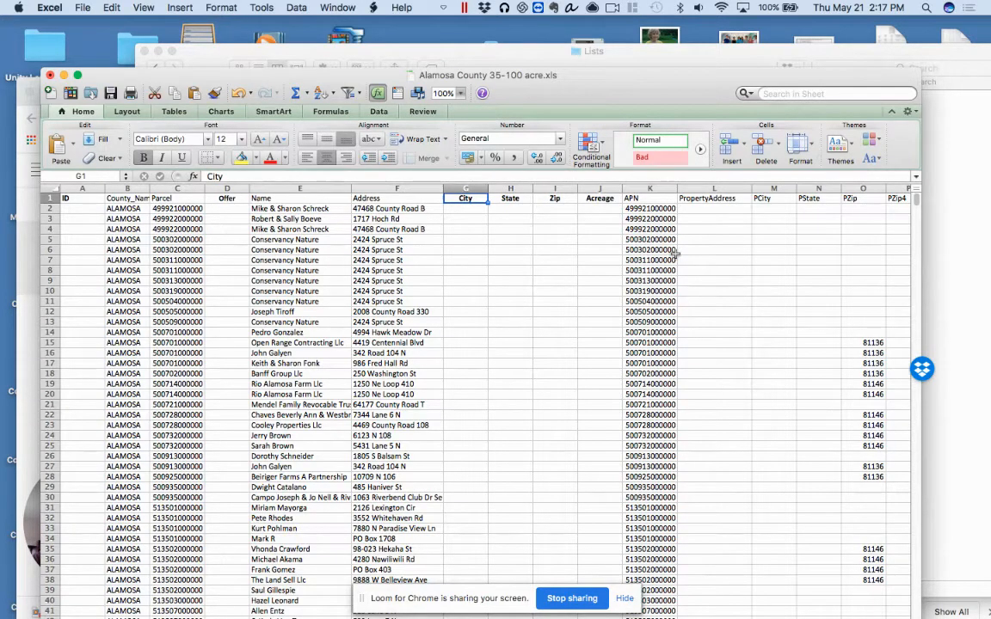
pyautogui.hscroll(6, 732, 267)
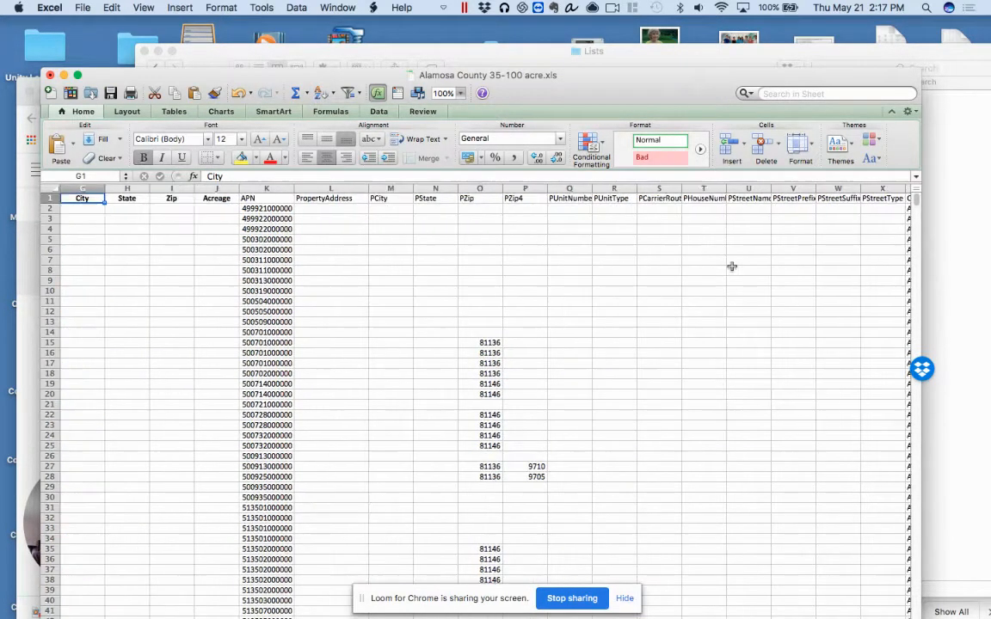
pyautogui.hscroll(5, 731, 267)
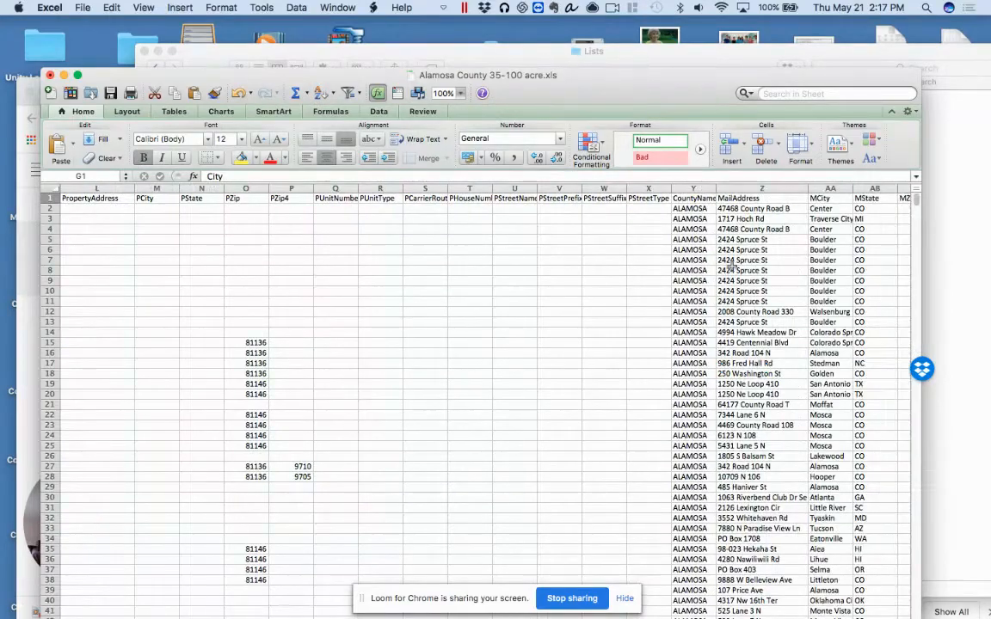
pyautogui.hscroll(20, 731, 267)
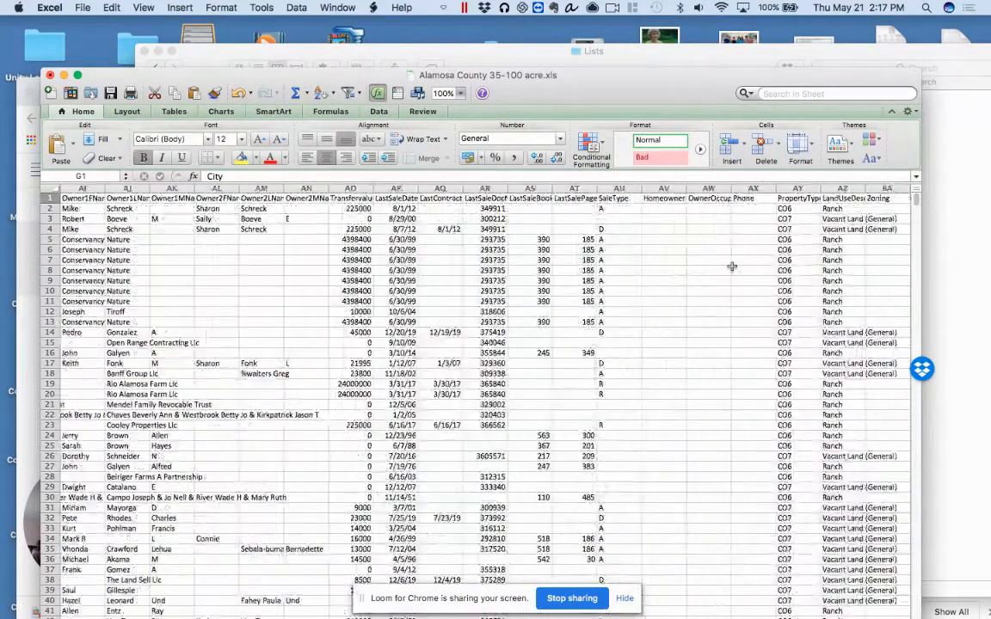
pyautogui.hscroll(6, 731, 266)
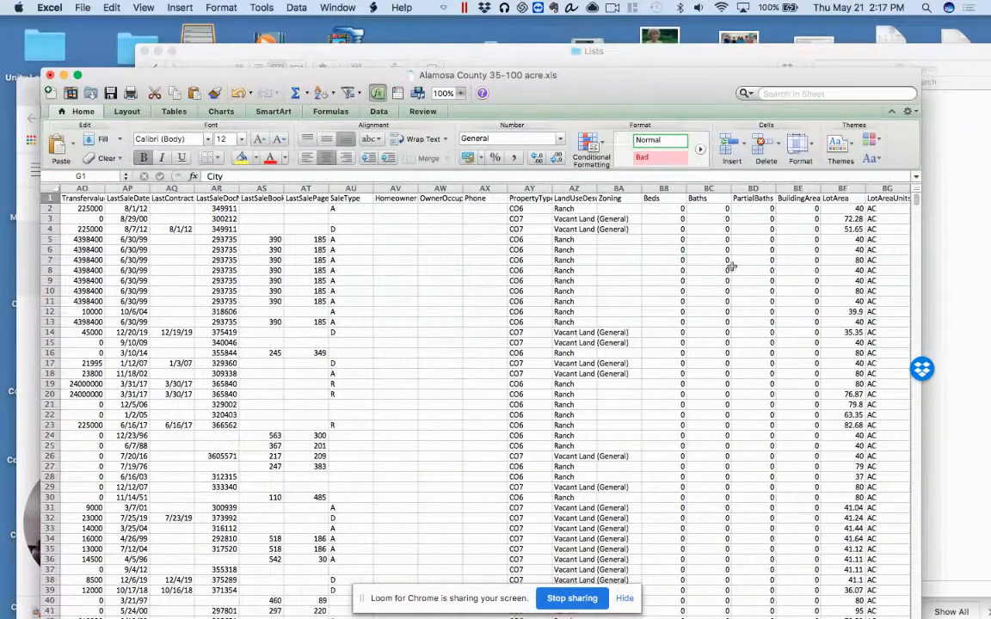
pyautogui.hscroll(4, 731, 267)
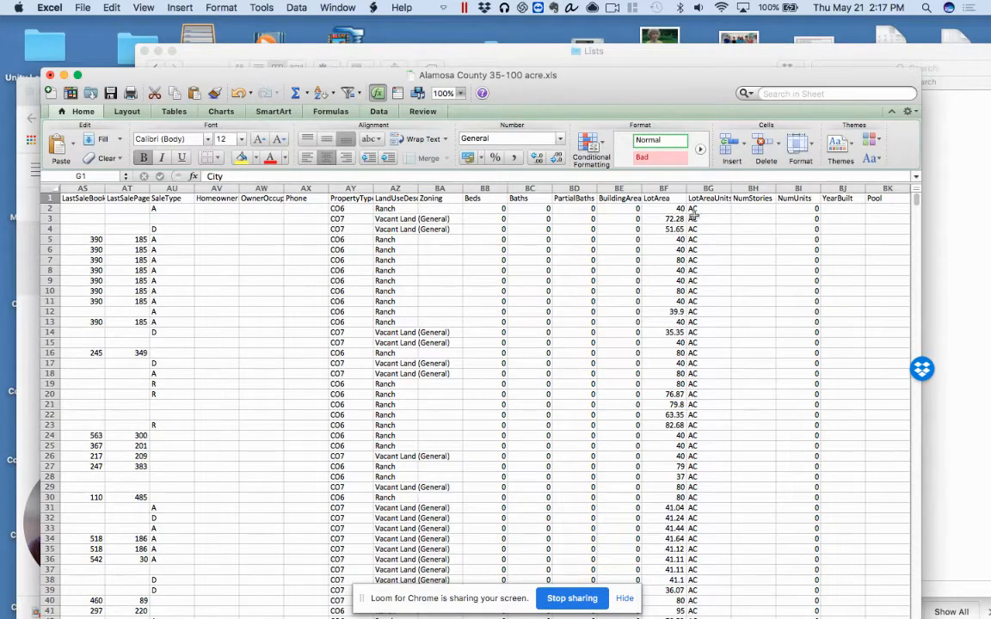
pyautogui.click(663, 189)
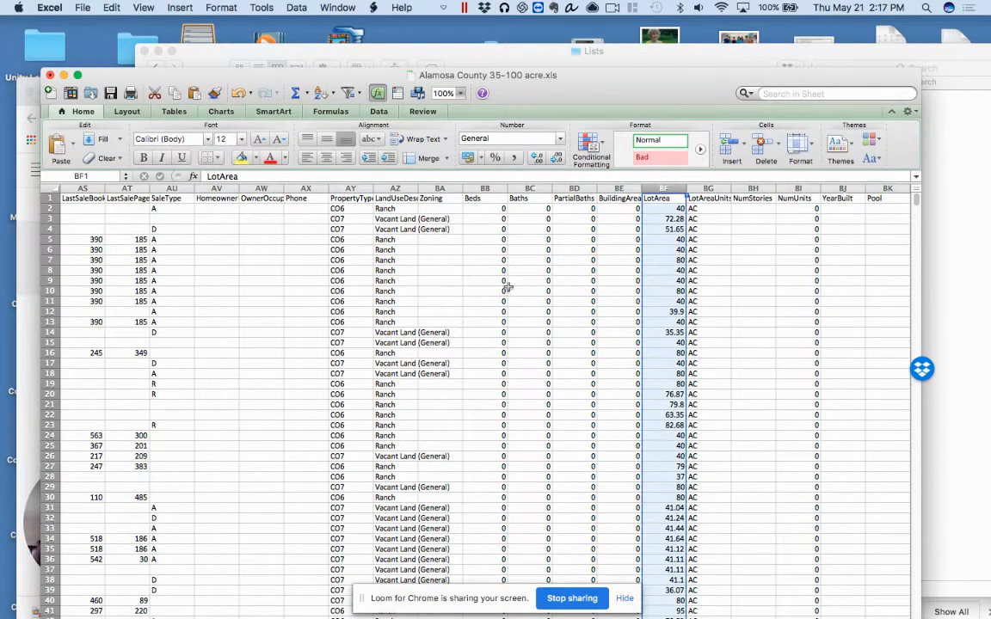
pyautogui.hscroll(-2, 508, 288)
pyautogui.hscroll(-15, 508, 287)
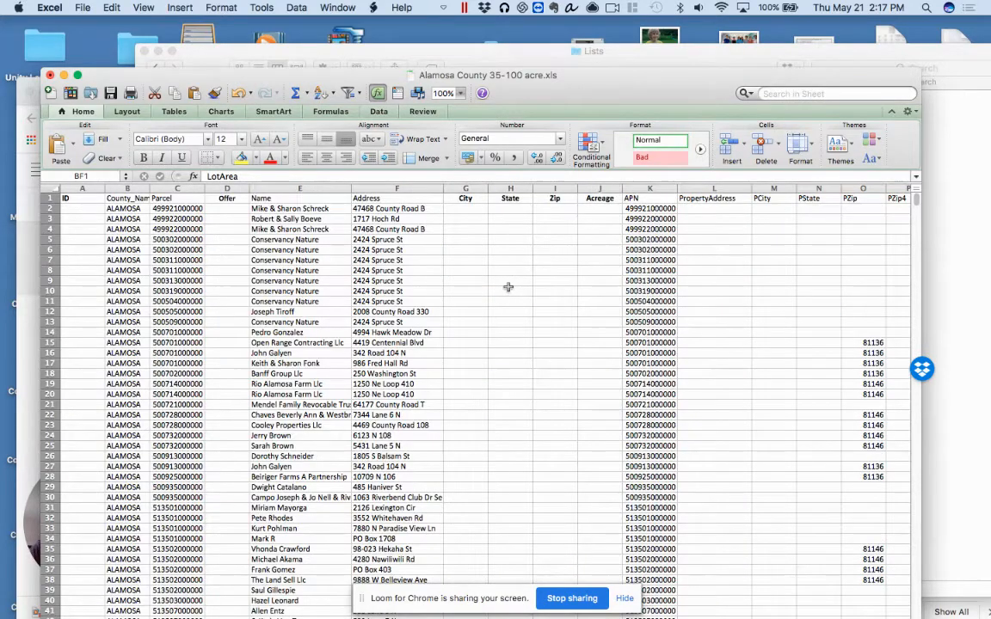
pyautogui.click(607, 189)
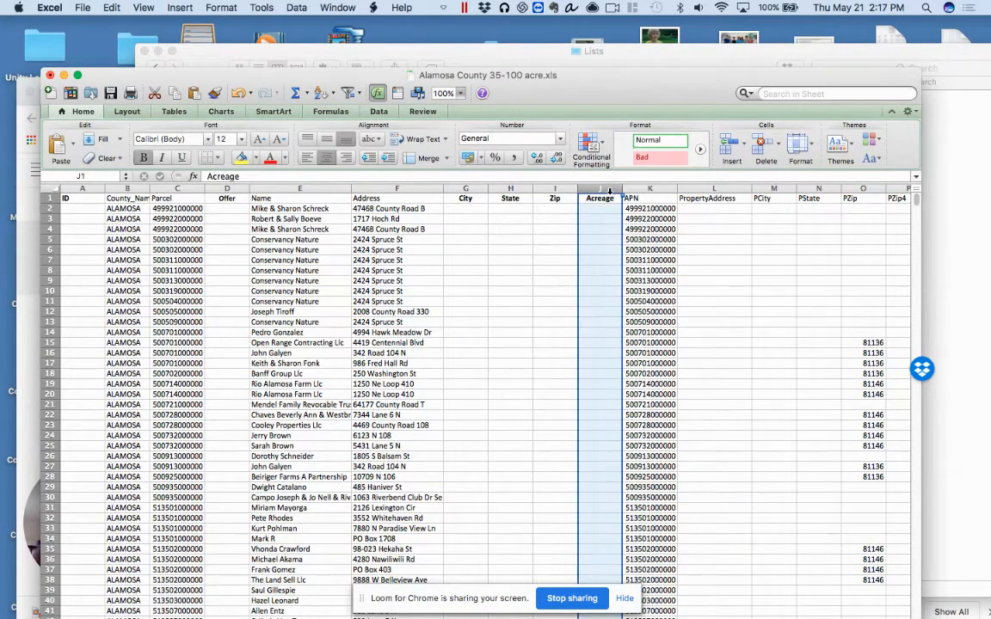
pyautogui.press('super+v')
pyautogui.click(592, 197)
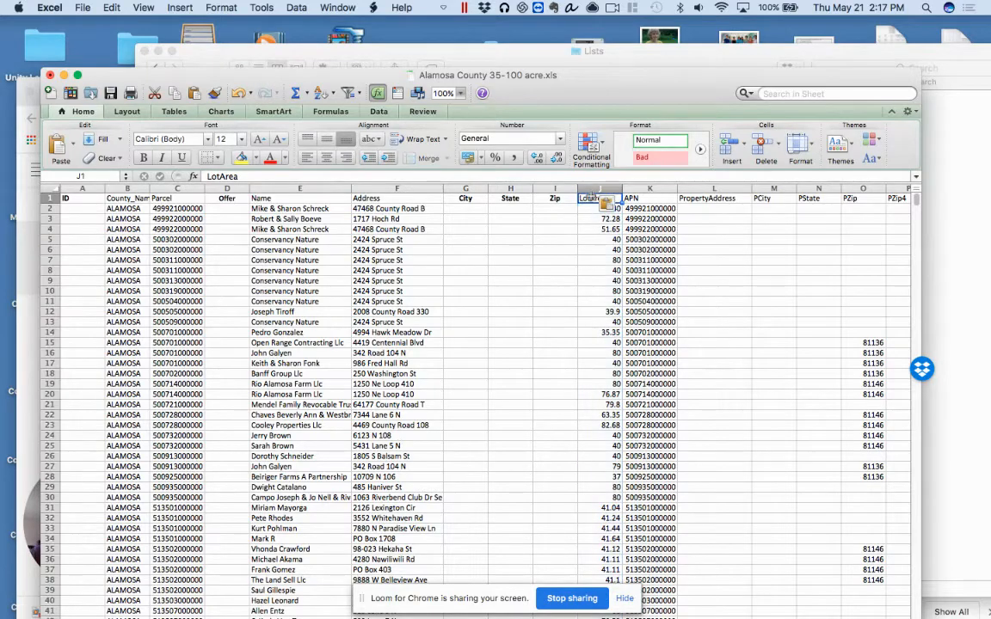
# Change the heading in cell J1 to Acreage
pyautogui.write('Acreage')
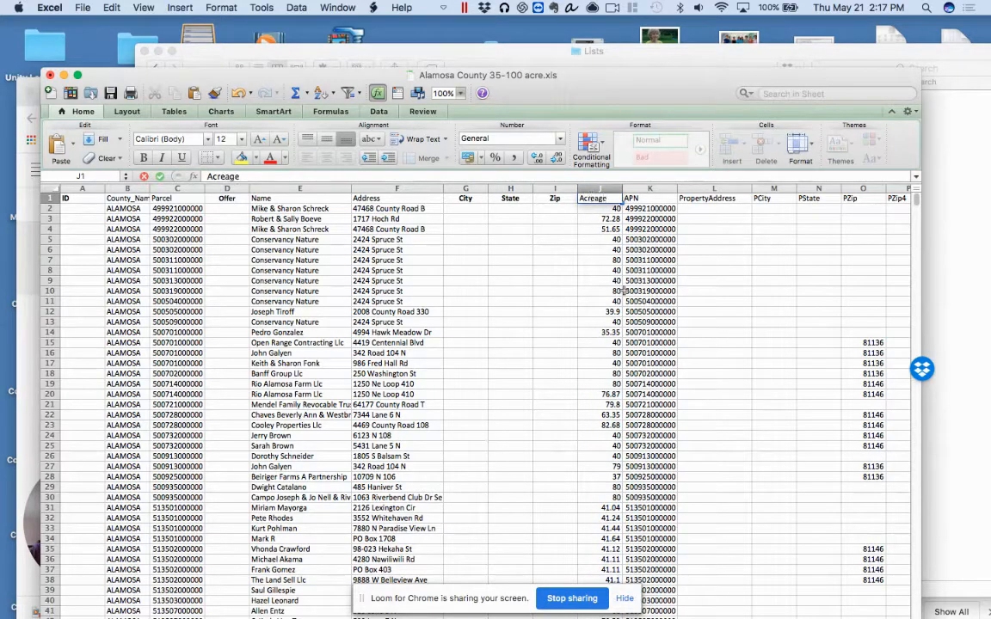
pyautogui.click(612, 301)
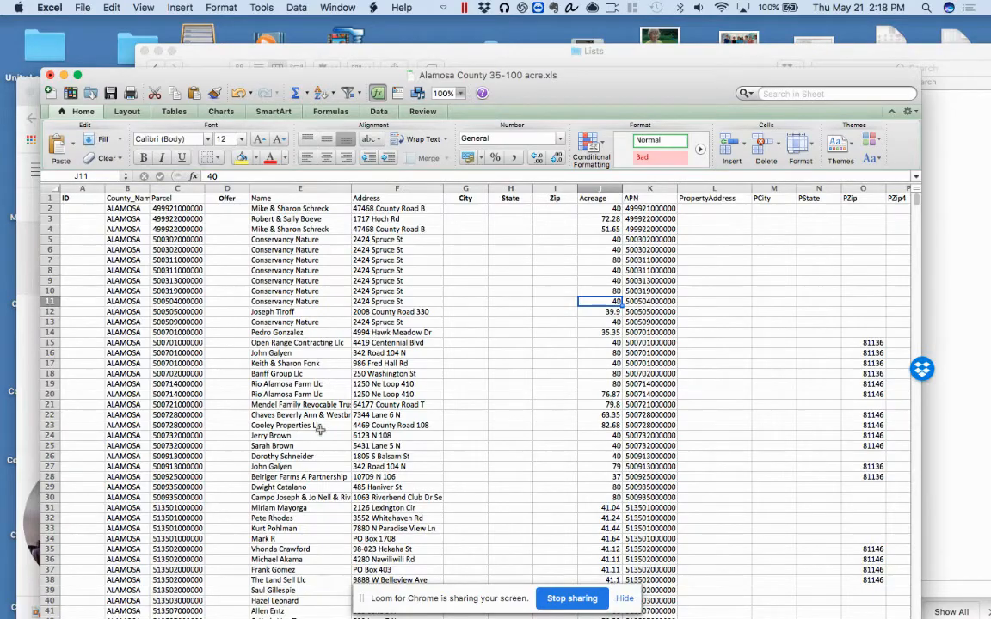
# Look down the list to examine the Name, Address and Acreage columns across the records
pyautogui.scroll(-3, 304, 476)
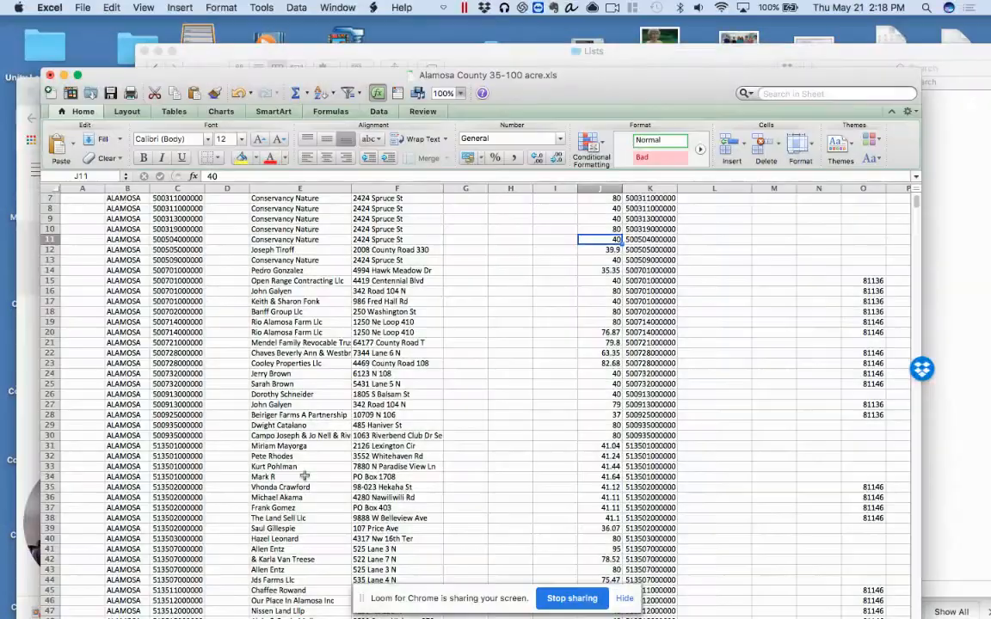
pyautogui.scroll(-10, 304, 476)
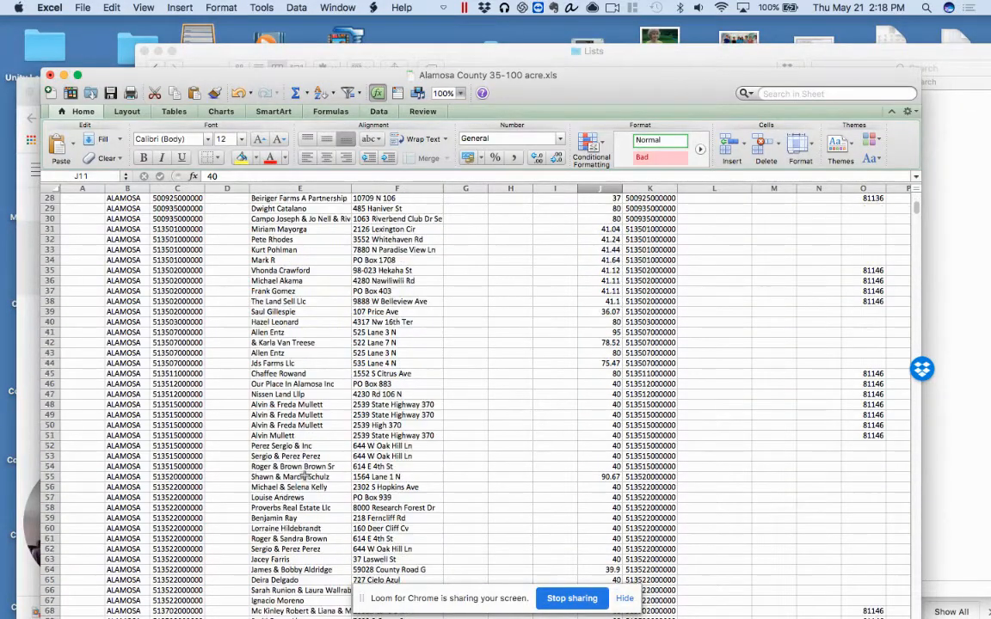
pyautogui.scroll(-17, 304, 476)
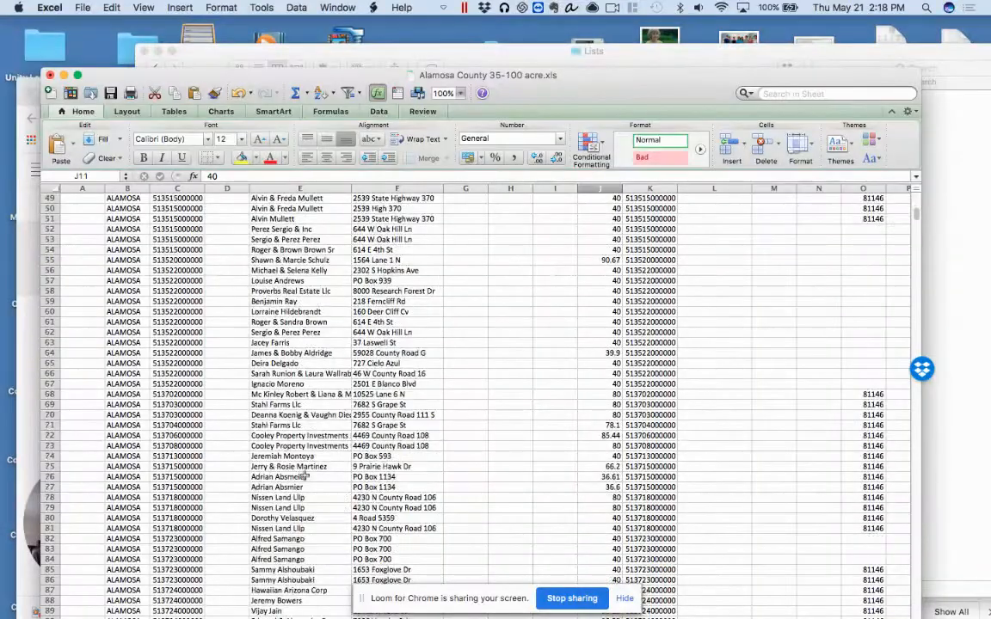
pyautogui.scroll(-3, 304, 476)
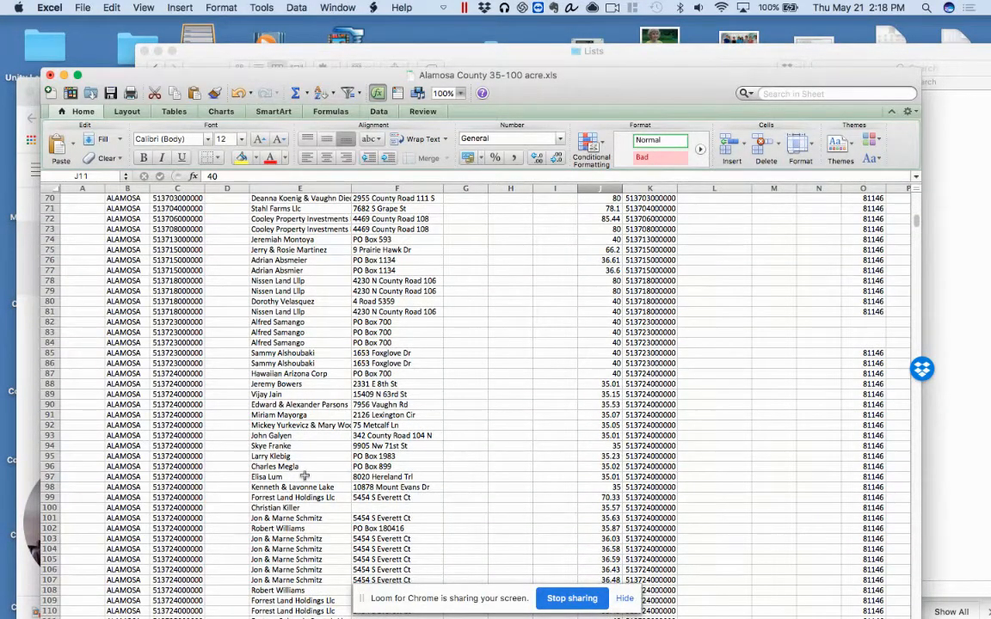
pyautogui.scroll(-14, 303, 476)
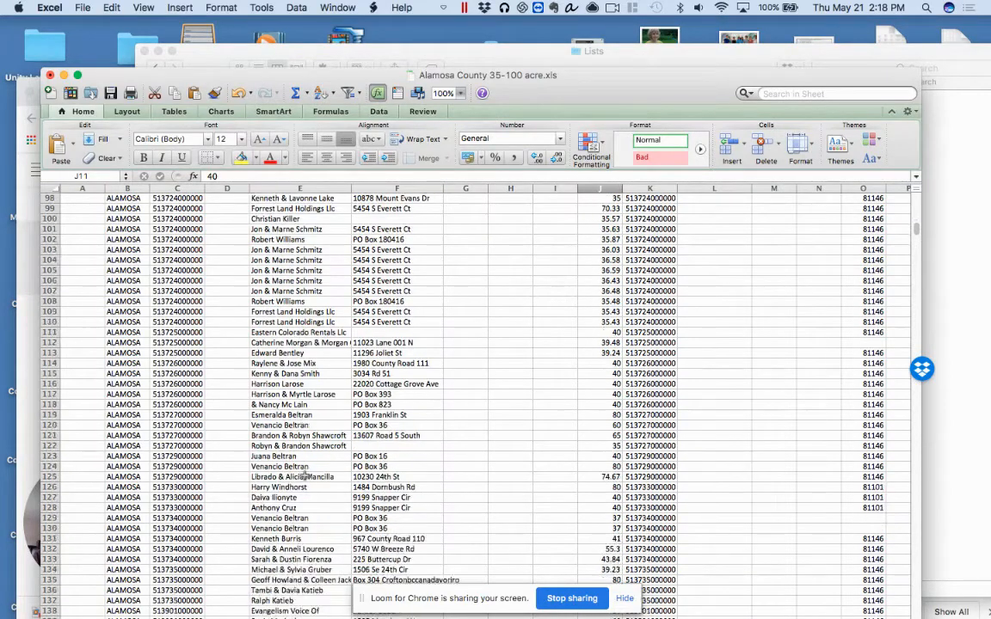
pyautogui.scroll(-6, 304, 476)
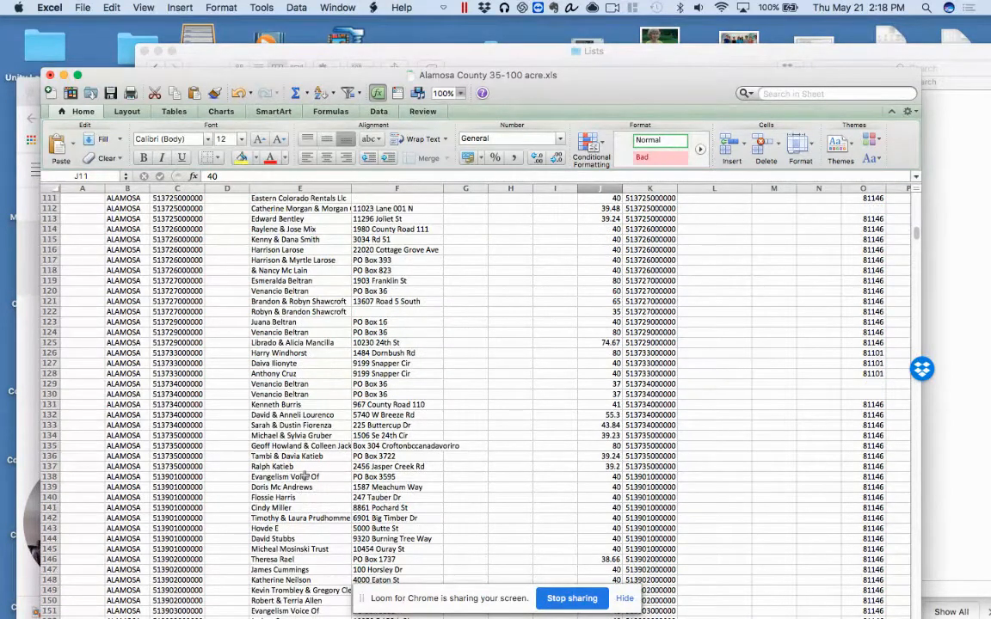
pyautogui.scroll(-7, 304, 476)
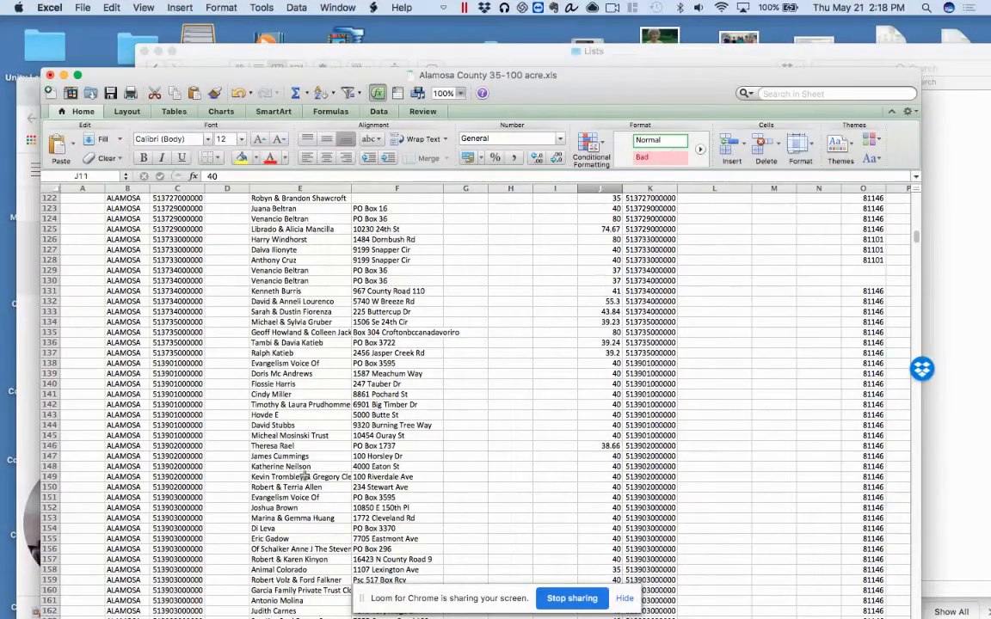
pyautogui.scroll(-3, 304, 476)
pyautogui.scroll(-8, 304, 476)
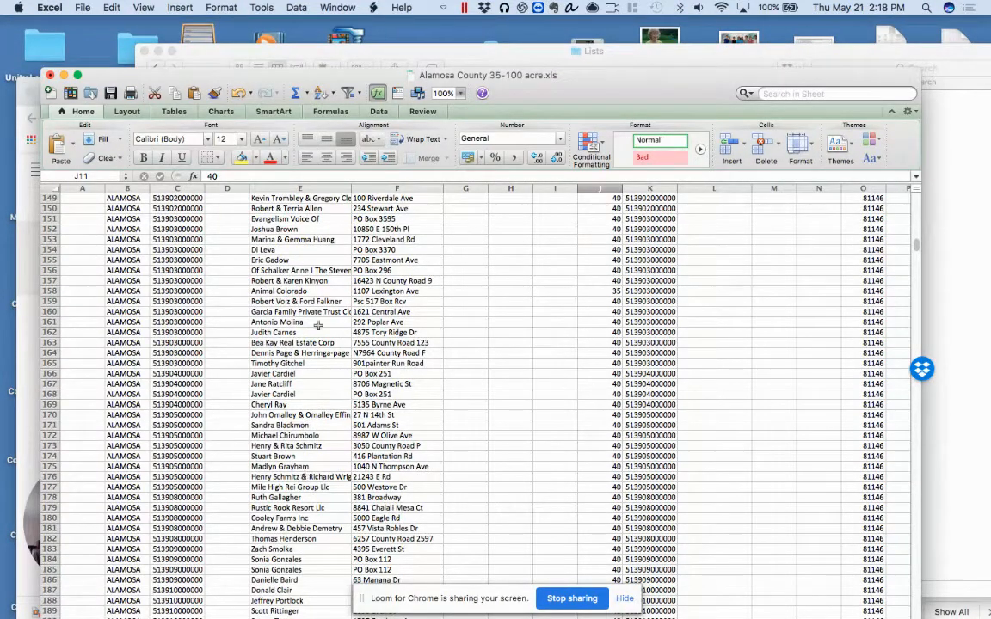
# Switch to Finder to view the Alamosa County folder's contents and return to the Alamosa County 35-100 acre workbook in Excel
pyautogui.moveTo(579, 75); pyautogui.dragTo(585, 35)
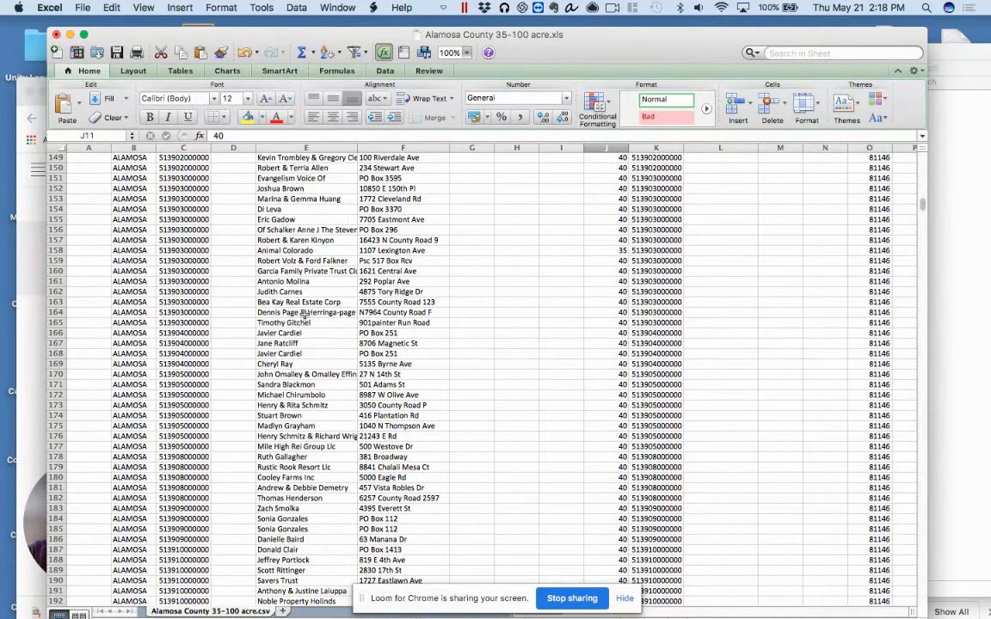
pyautogui.moveTo(636, 34); pyautogui.dragTo(647, 321)
pyautogui.click(501, 151)
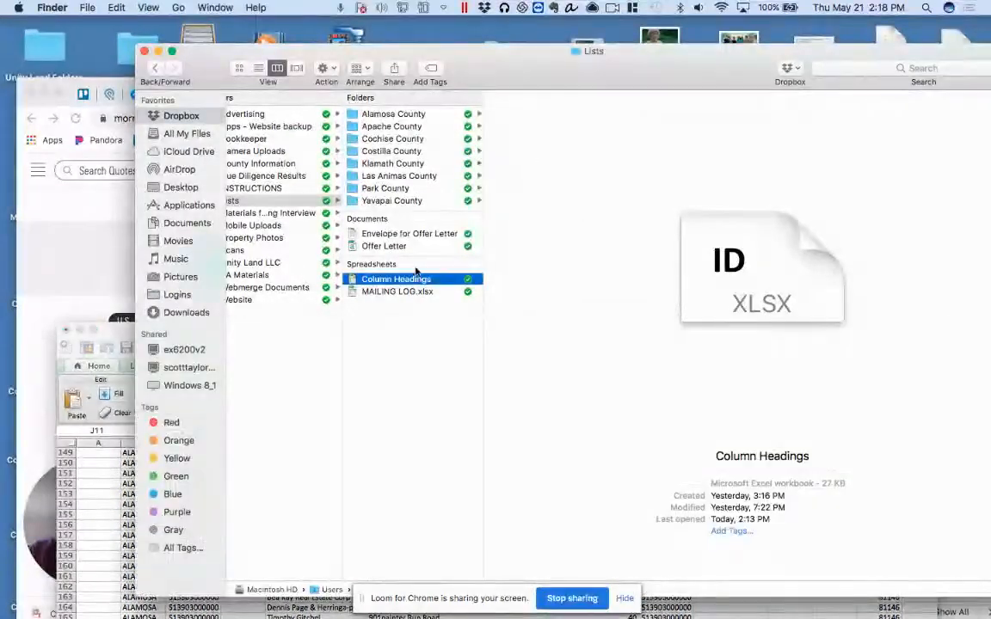
pyautogui.click(411, 116)
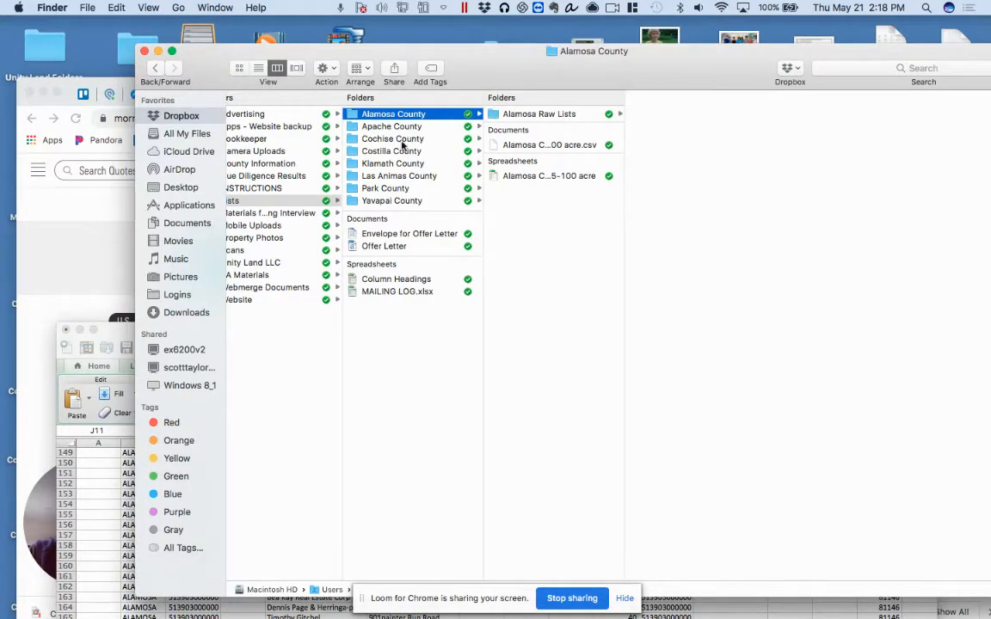
pyautogui.click(117, 330)
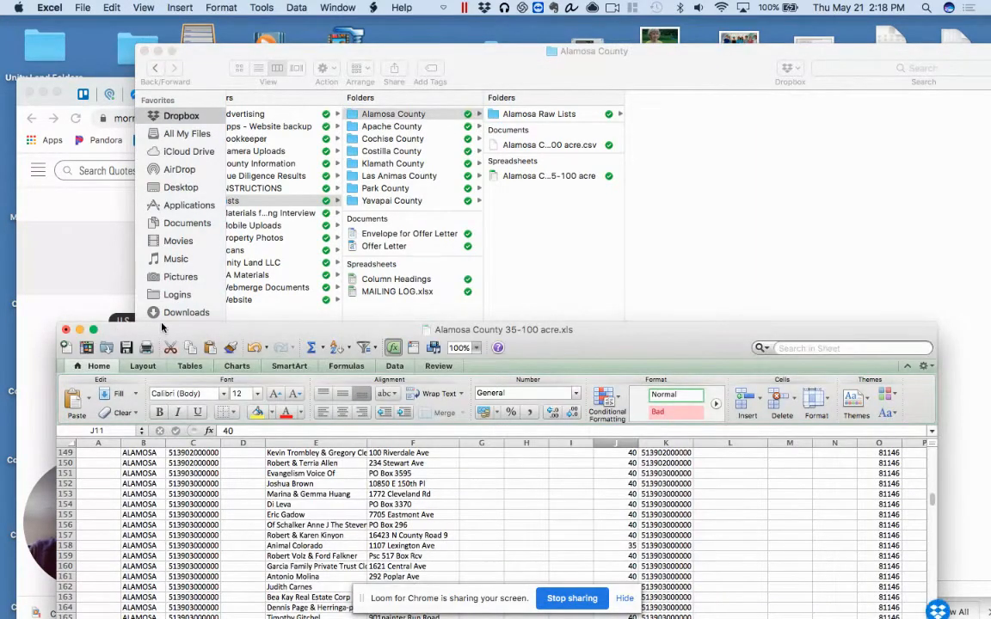
pyautogui.moveTo(160, 325); pyautogui.dragTo(152, 107)
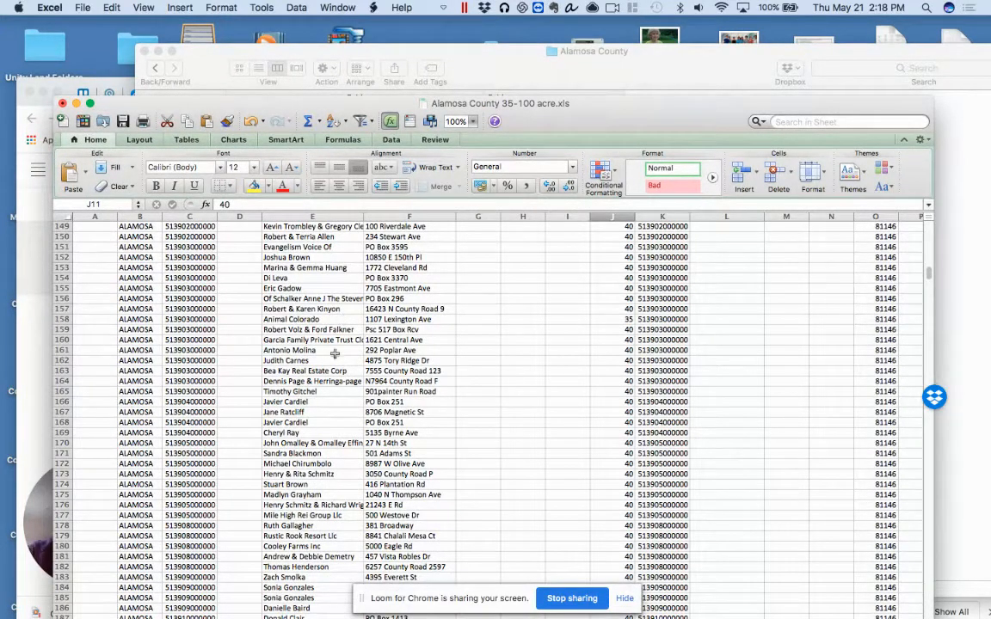
# Review the list's records again from the first row, and highlight the Acreage column J
pyautogui.scroll(20, 335, 353)
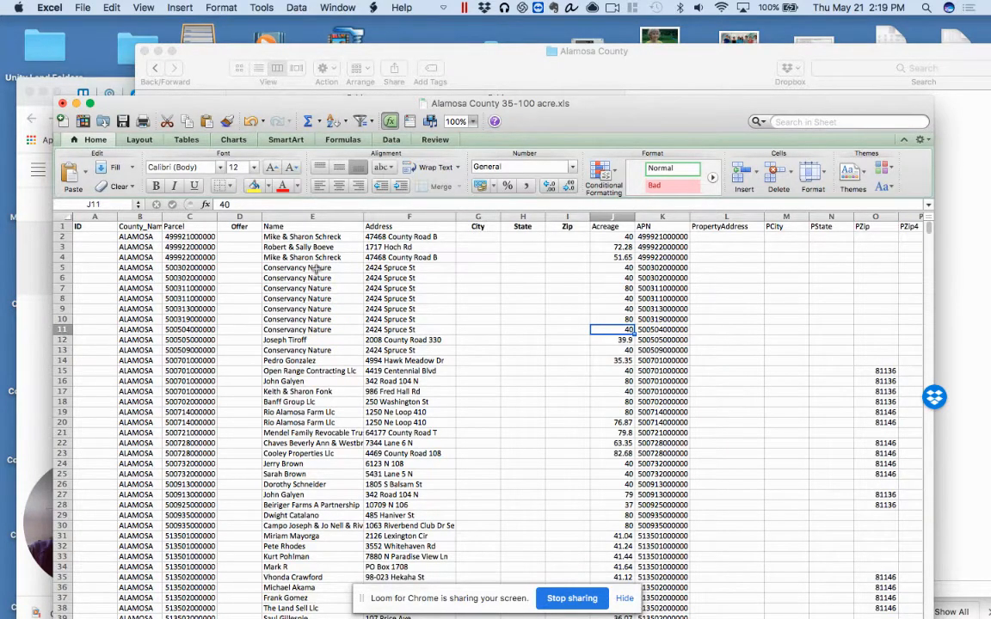
pyautogui.scroll(-20, 318, 462)
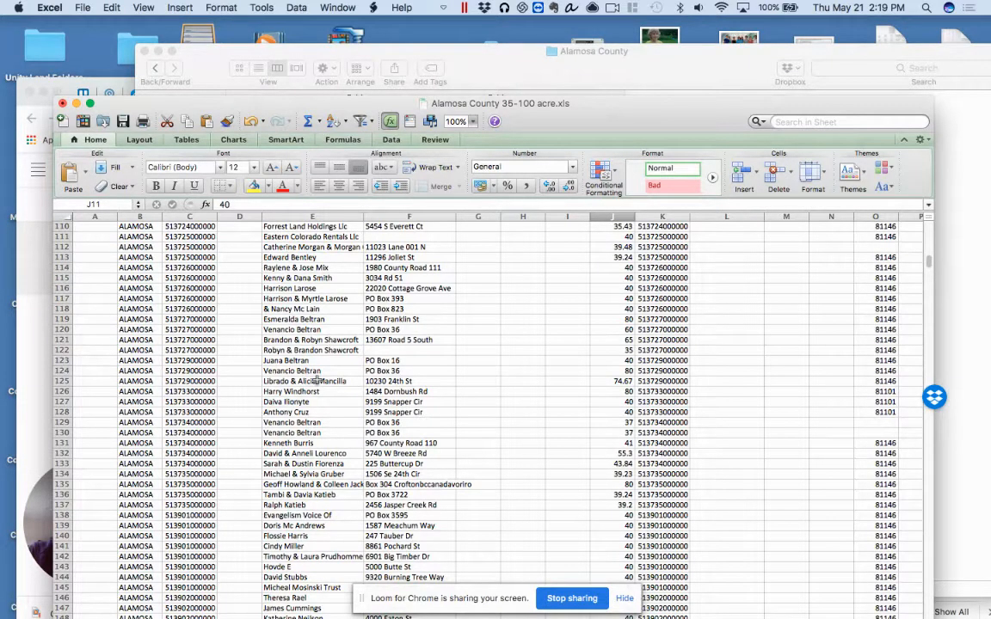
pyautogui.scroll(-5, 316, 380)
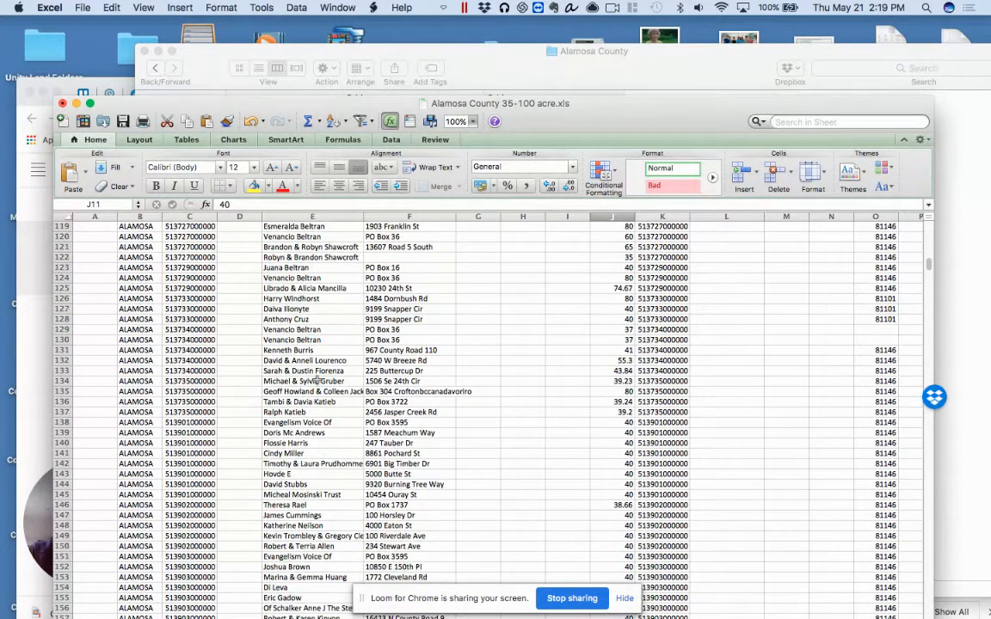
pyautogui.scroll(-12, 316, 379)
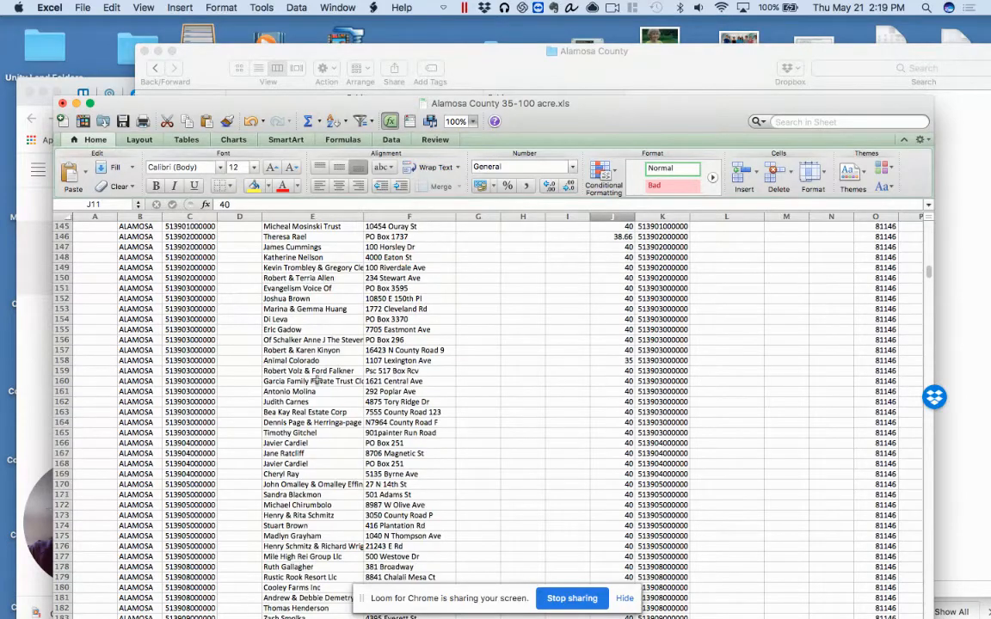
pyautogui.scroll(-9, 317, 380)
pyautogui.scroll(20, 317, 379)
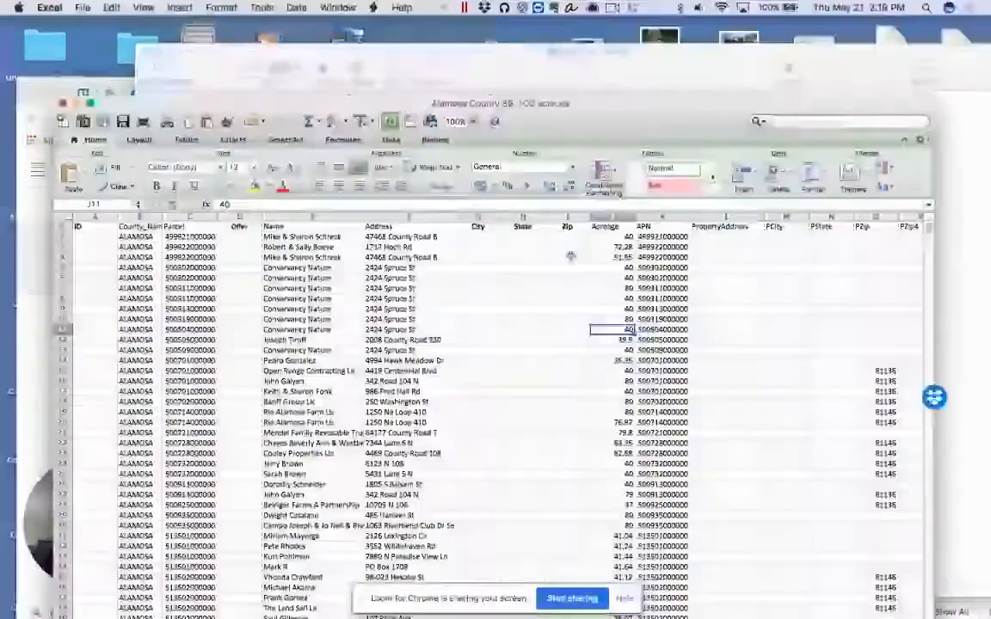
pyautogui.click(613, 217)
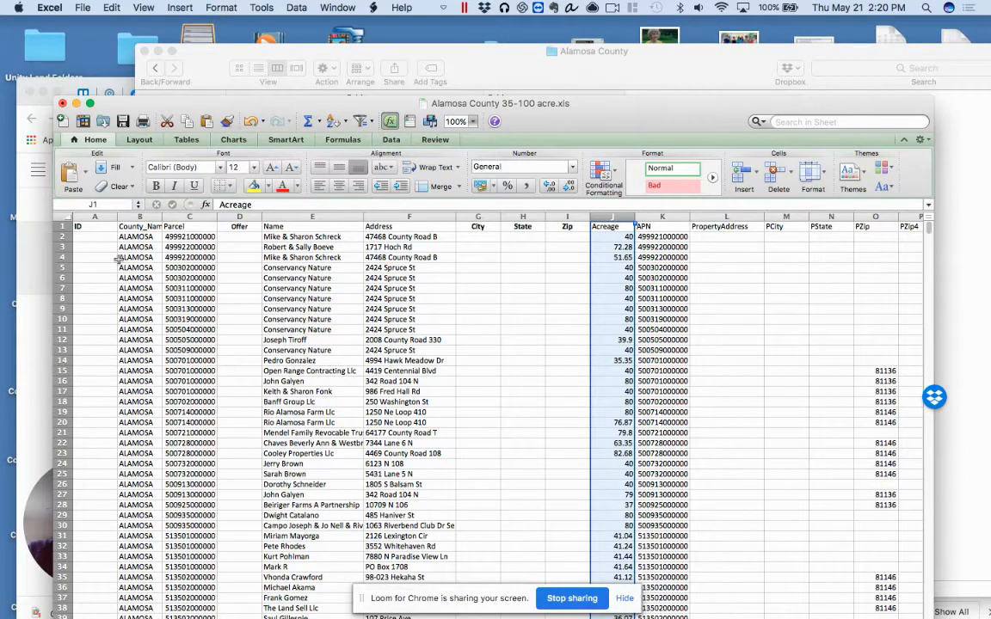
# Enter 0 in cell D2 of the Offer column and fill it down to D31
pyautogui.click(247, 239)
pyautogui.write('0')
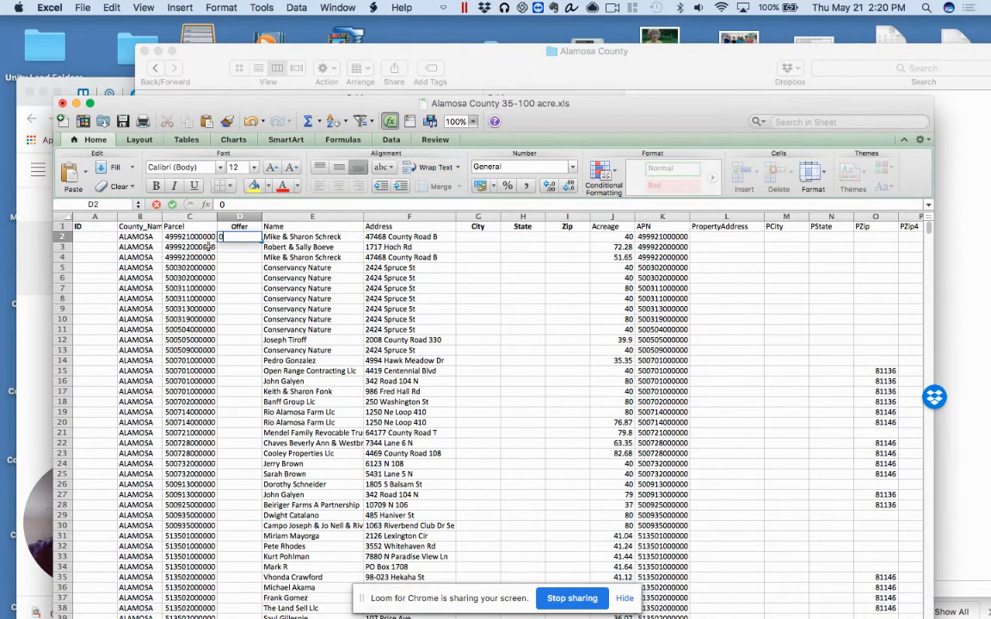
pyautogui.click(241, 249)
pyautogui.click(257, 239)
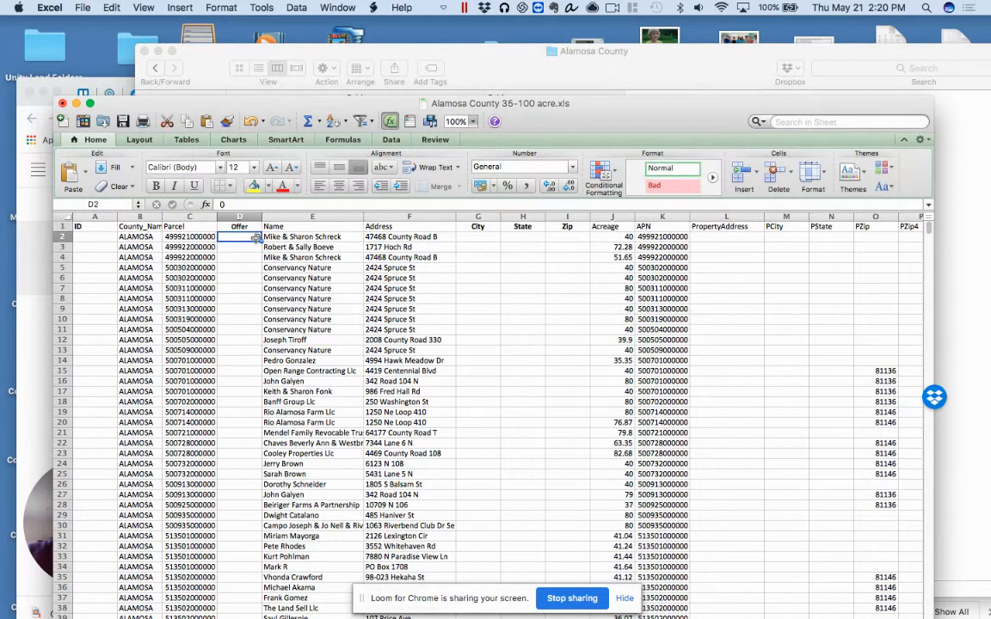
pyautogui.moveTo(262, 242); pyautogui.dragTo(251, 535)
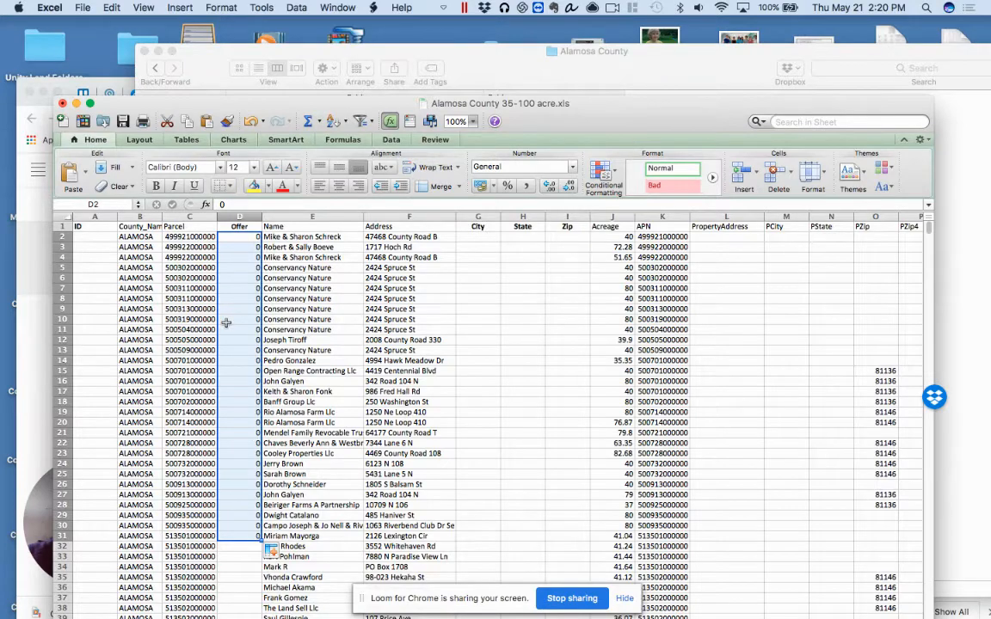
# Clear the contents of cells D2 to D31 in the Offer column
pyautogui.press('BackSpace')
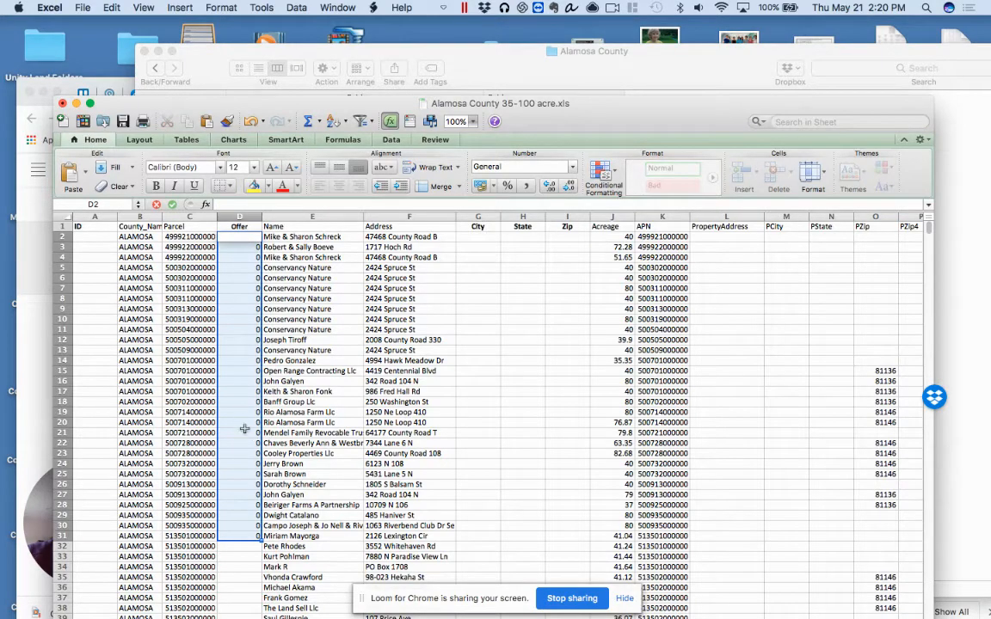
pyautogui.click(246, 526)
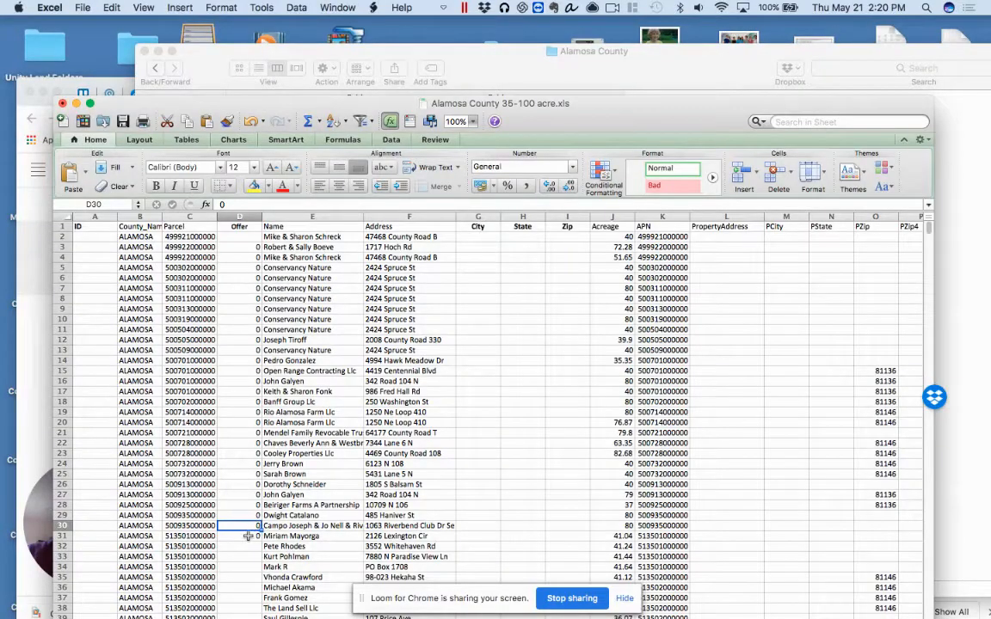
pyautogui.moveTo(248, 536); pyautogui.dragTo(241, 237)
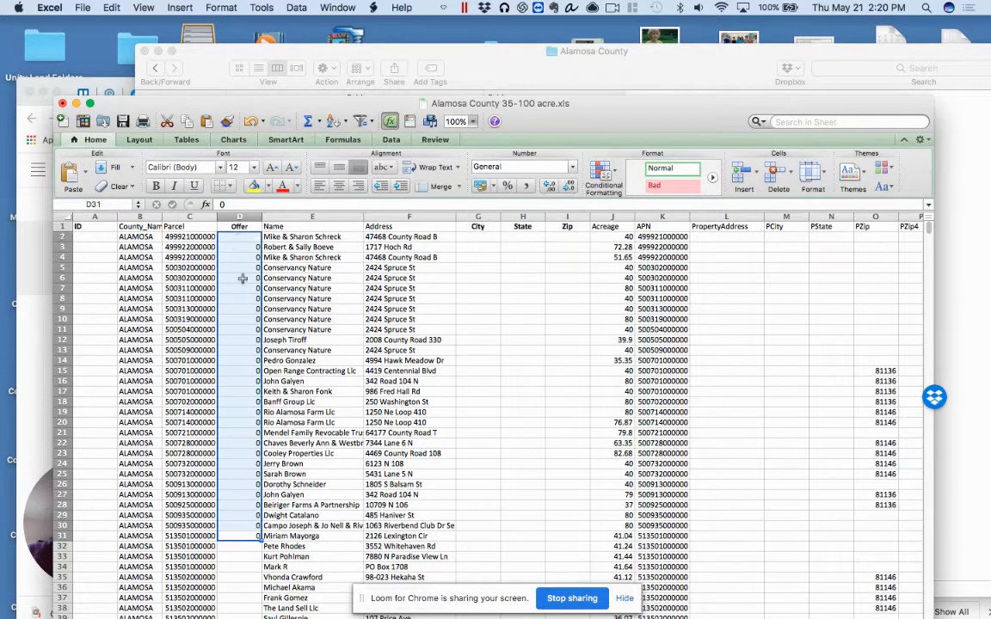
pyautogui.rightClick(242, 278)
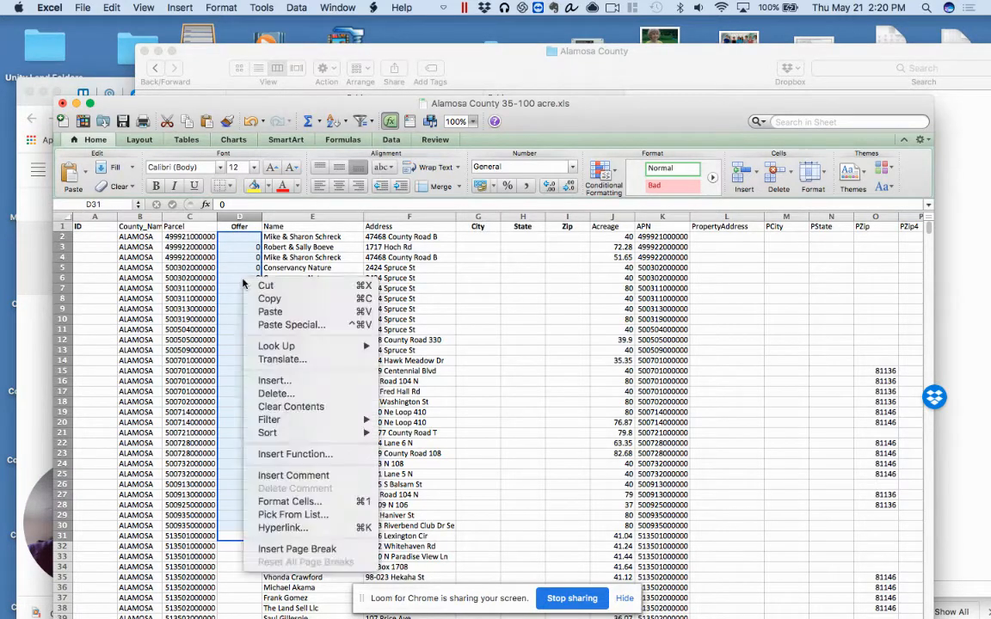
pyautogui.click(289, 408)
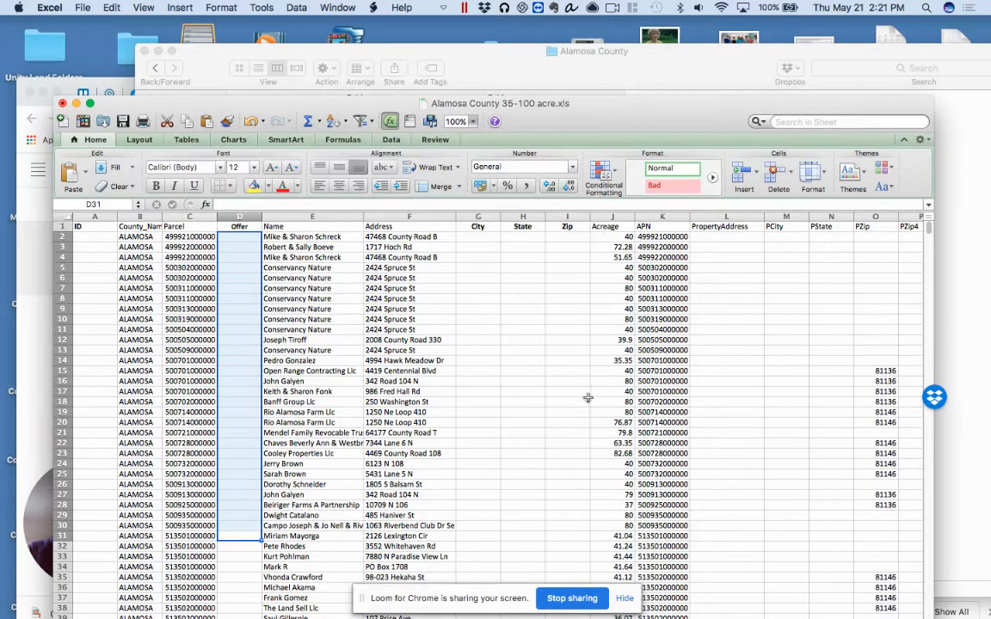
# Enter ALAM 0001 in cell A2 of the ID column and fill the numbered series down to A10
pyautogui.click(97, 240)
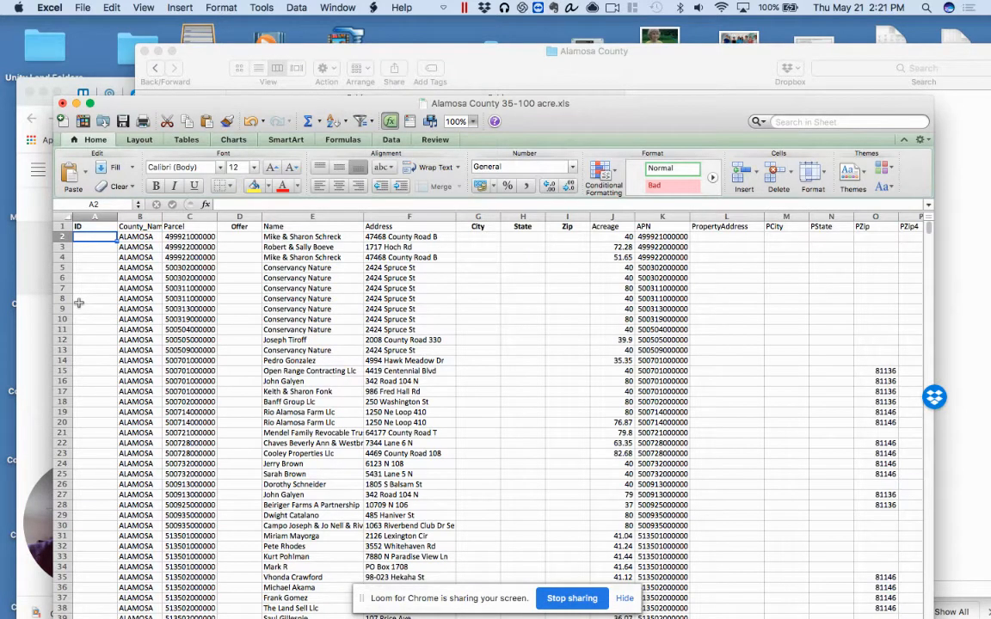
pyautogui.write('AL')
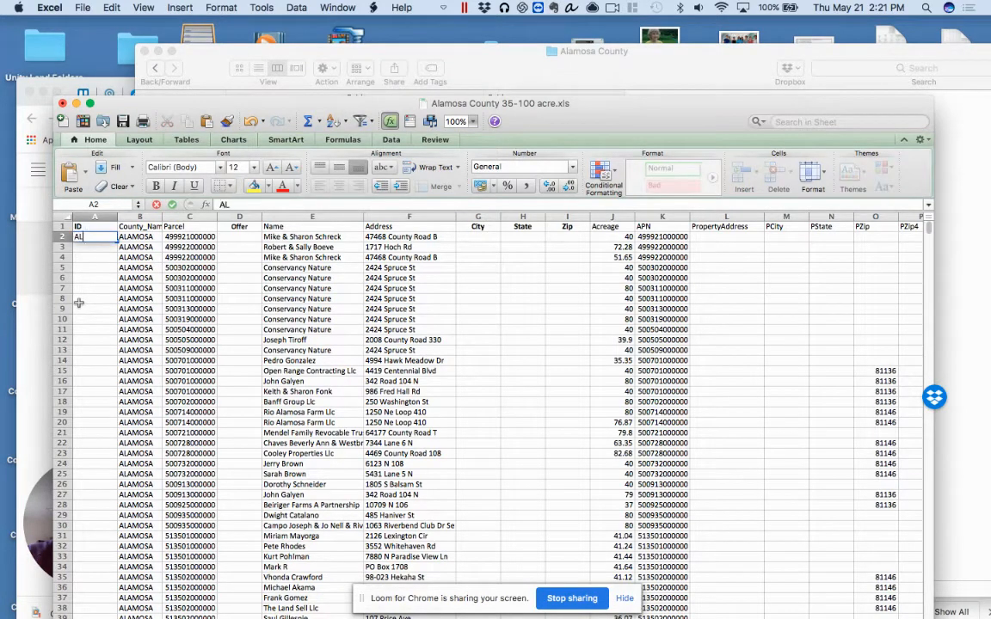
pyautogui.write('AM 0001')
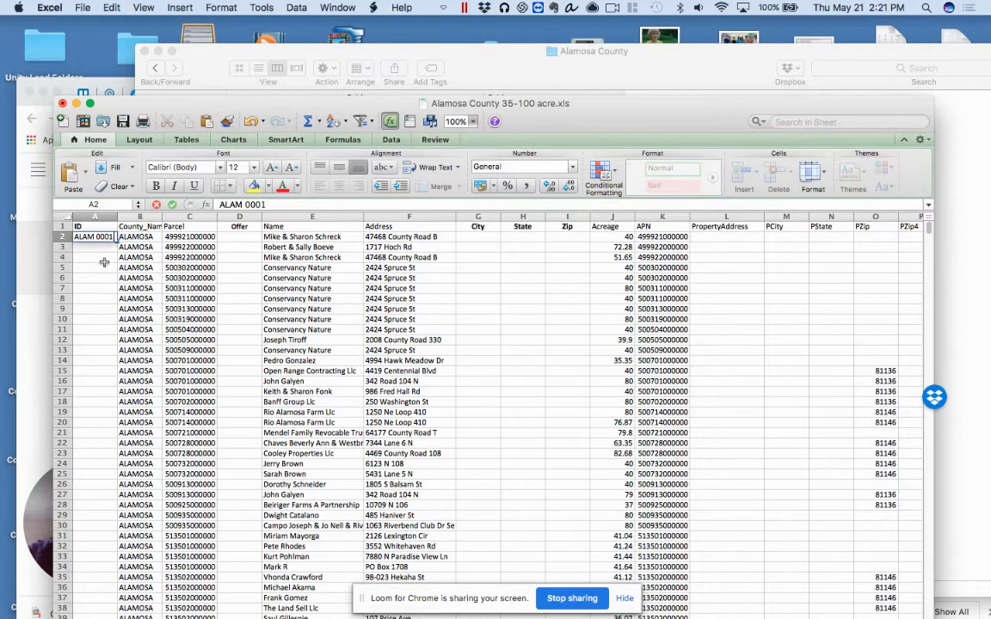
pyautogui.click(104, 249)
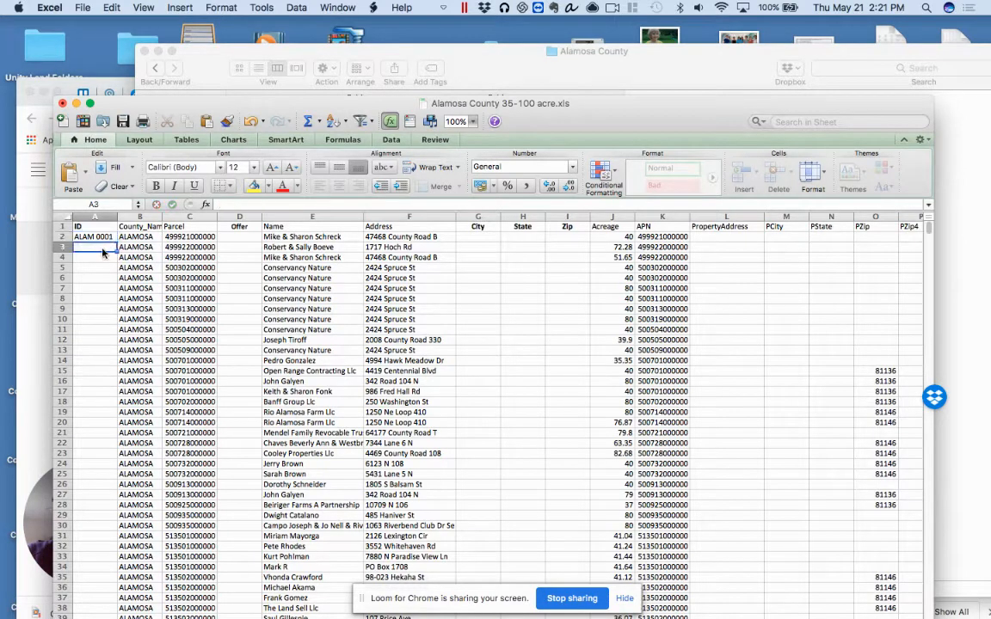
pyautogui.click(108, 236)
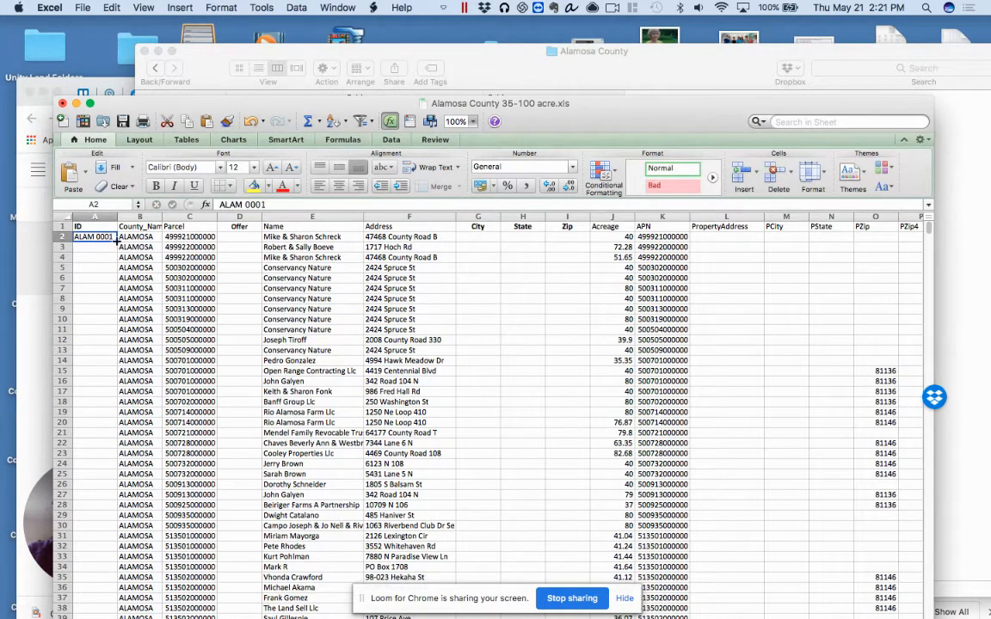
pyautogui.moveTo(115, 241); pyautogui.dragTo(114, 322)
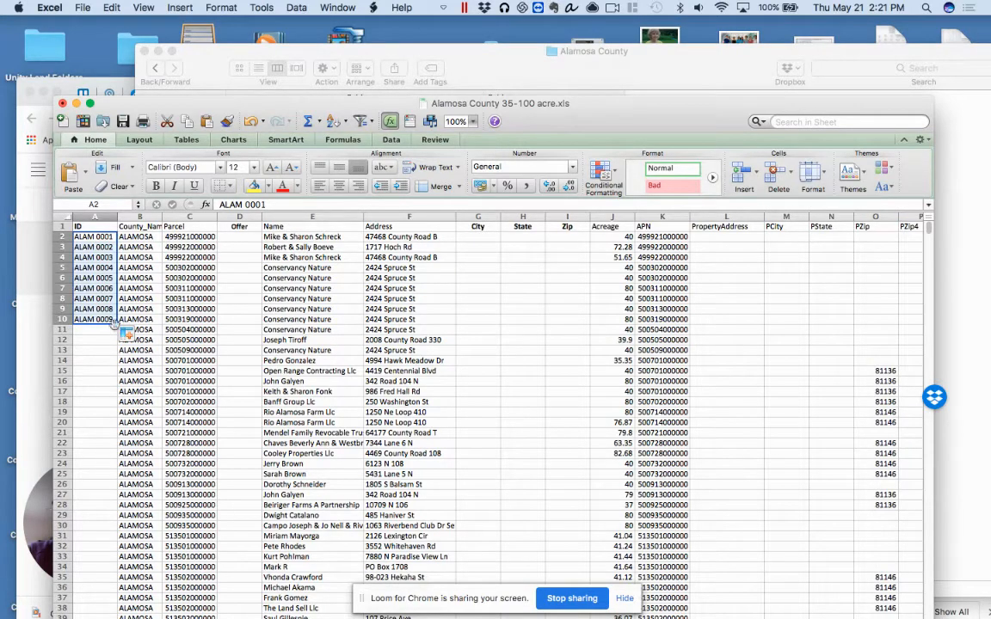
# Extend the numbered ALAM series in the ID column down to cell A39
pyautogui.moveTo(115, 324); pyautogui.dragTo(114, 519)
pyautogui.moveTo(93, 594); pyautogui.dragTo(93, 617)
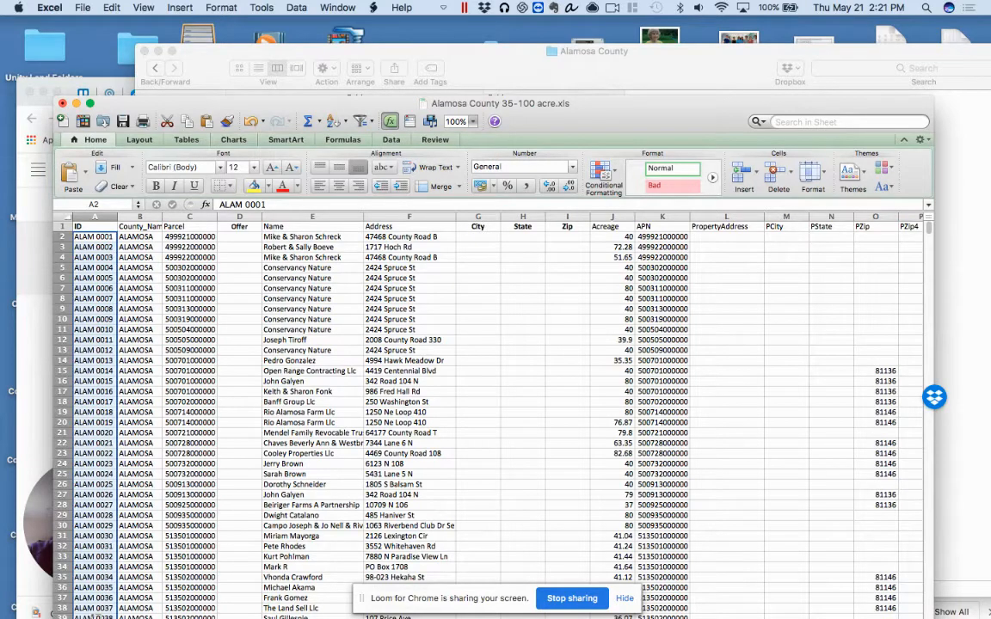
pyautogui.click(534, 441)
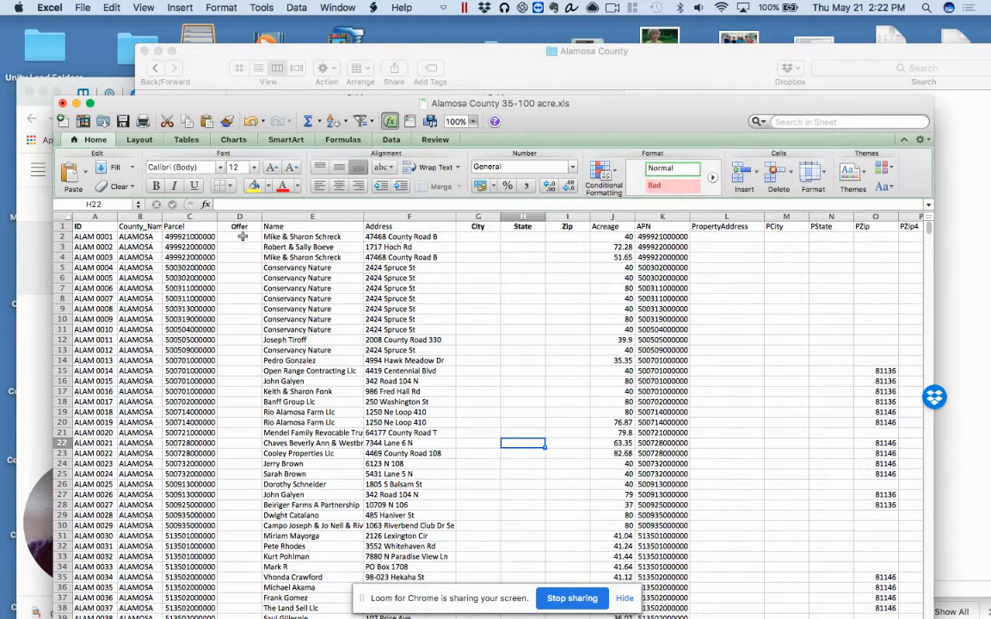
# Enter $100 in cell D2 of the Offer column and fill it down to D18
pyautogui.click(243, 237)
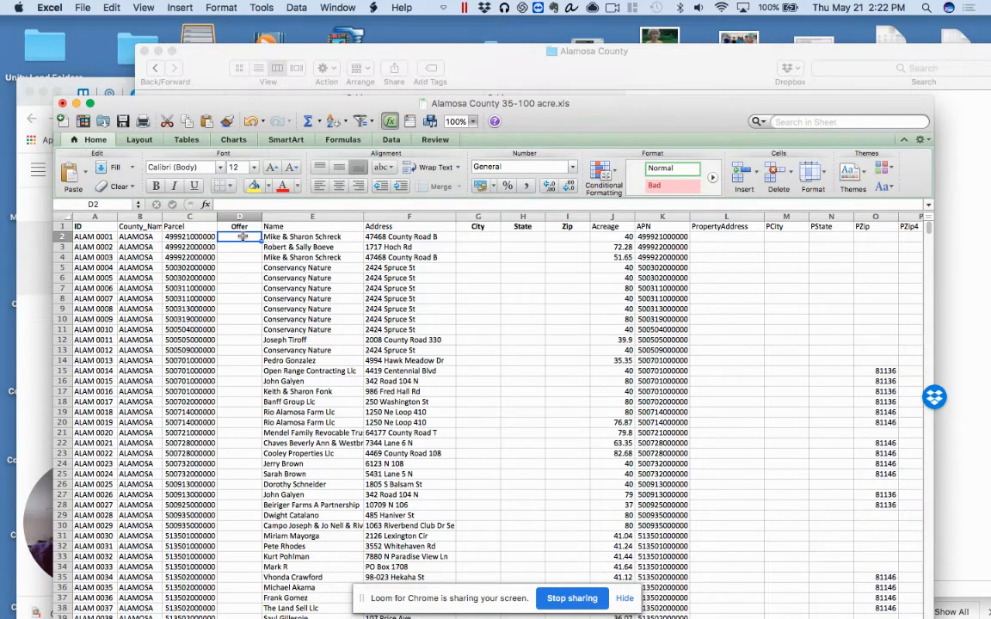
pyautogui.write('$100')
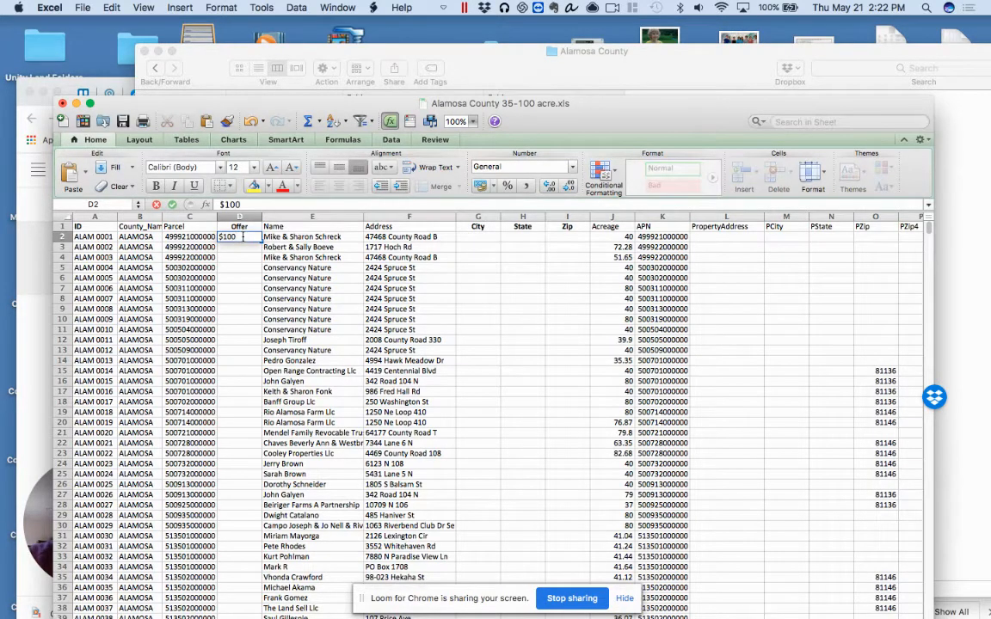
pyautogui.press('Return')
pyautogui.click(246, 236)
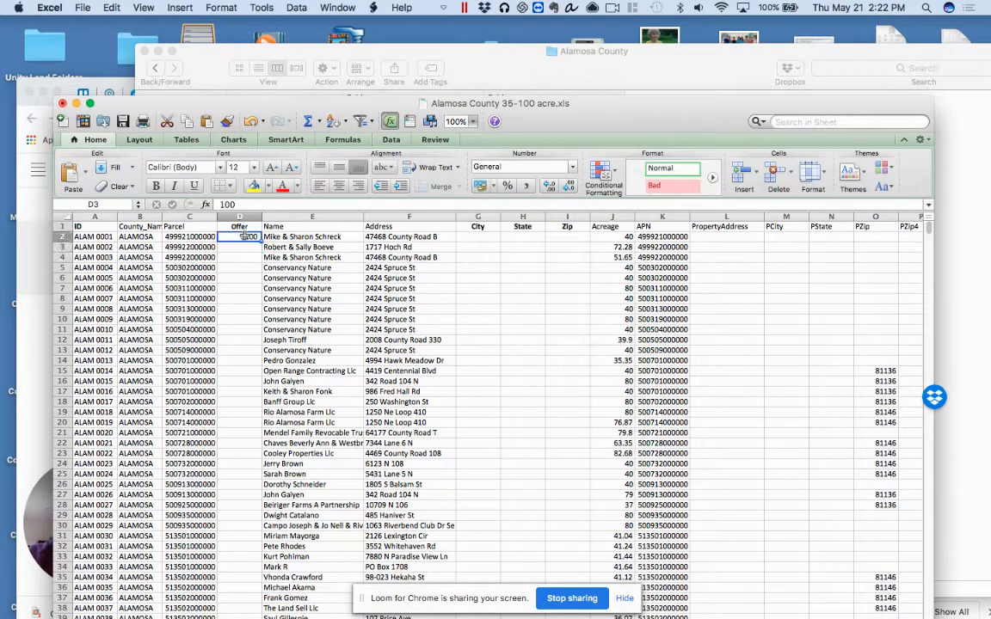
pyautogui.moveTo(260, 242); pyautogui.dragTo(258, 403)
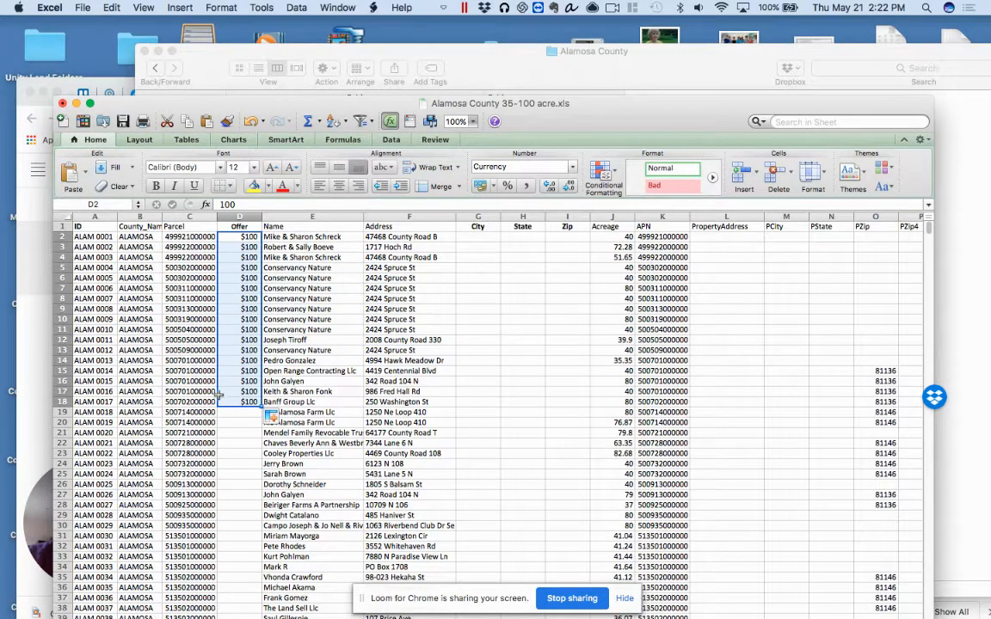
# Clear the contents of cells D2 to D18 in the Offer column
pyautogui.rightClick(238, 377)
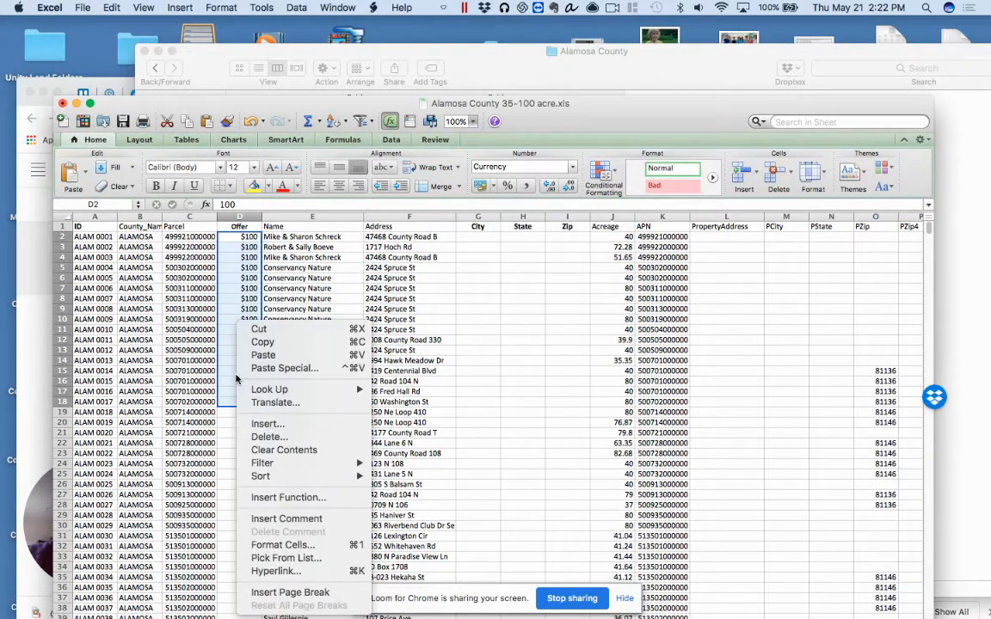
pyautogui.click(309, 452)
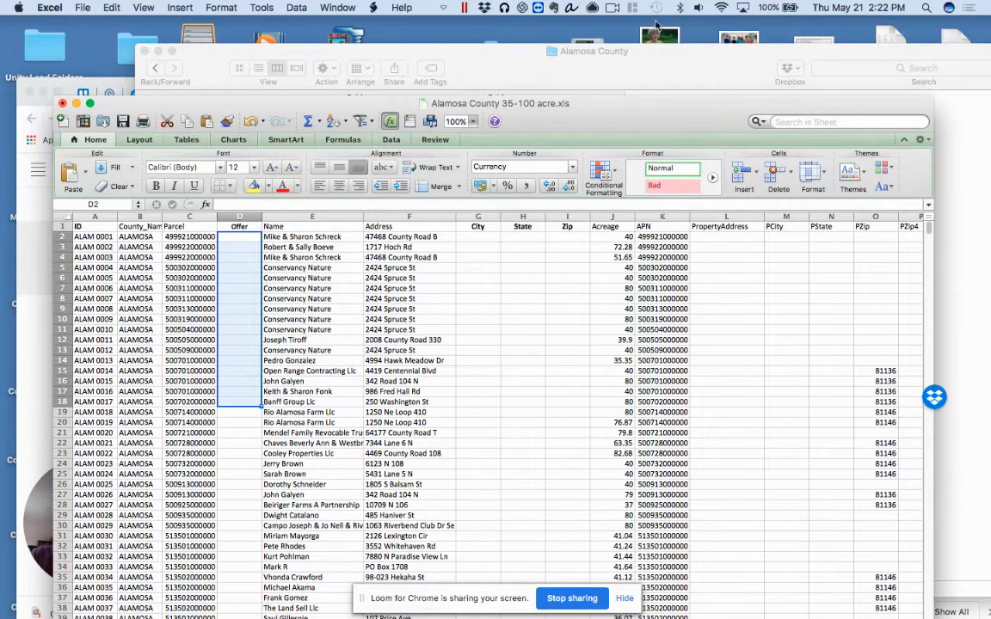
# Move the workbook window up and review the list down to its last record
pyautogui.moveTo(575, 107); pyautogui.dragTo(582, 43)
pyautogui.moveTo(649, 49); pyautogui.dragTo(653, 38)
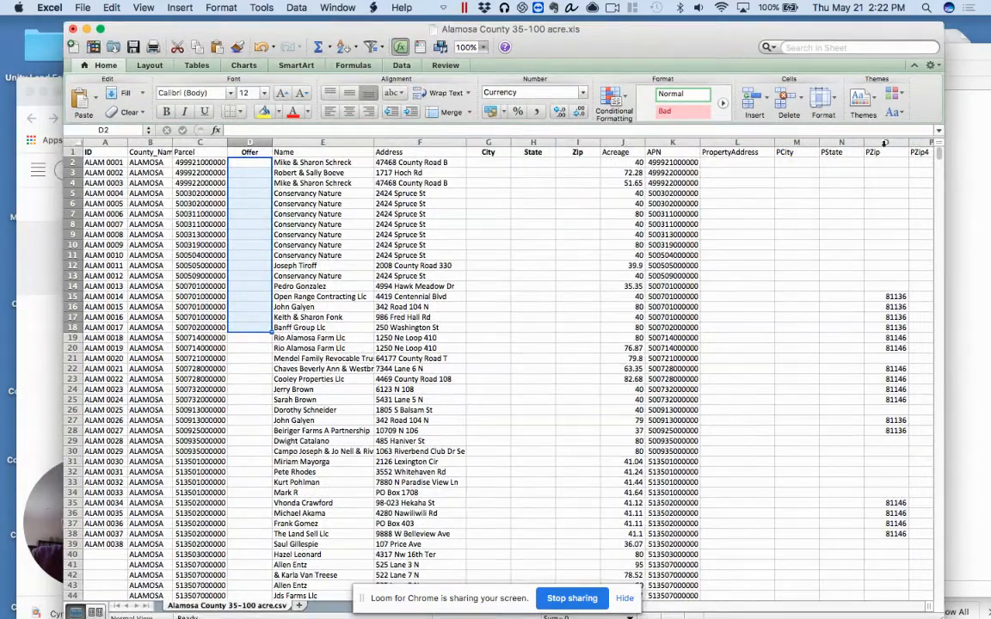
pyautogui.moveTo(940, 156); pyautogui.dragTo(940, 592)
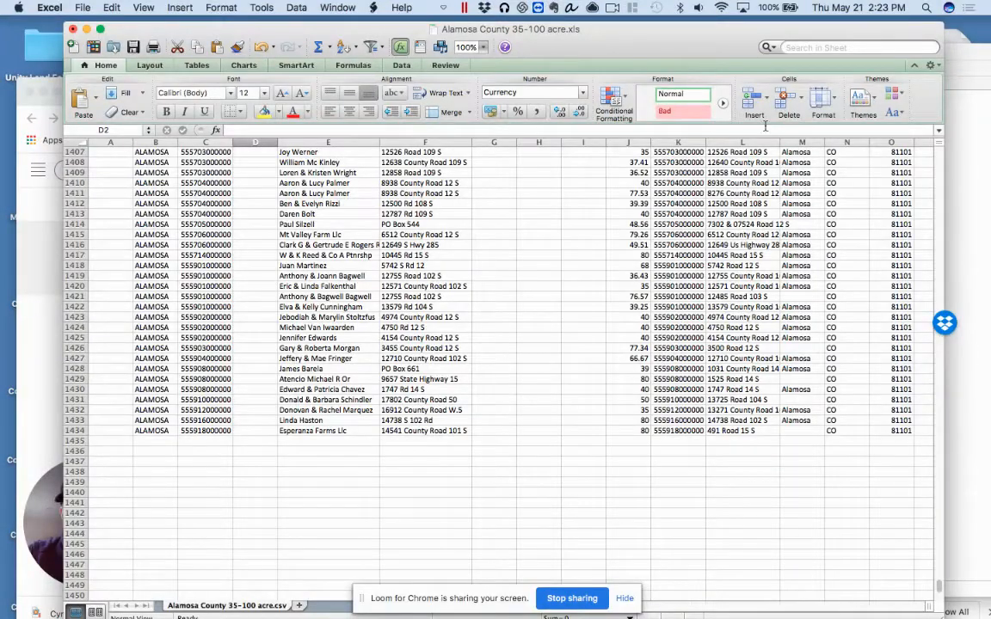
# Check the Alamosa County folder in Finder and close the Alamosa County 35-100 acre workbook without saving its changes
pyautogui.moveTo(687, 46); pyautogui.dragTo(694, 310)
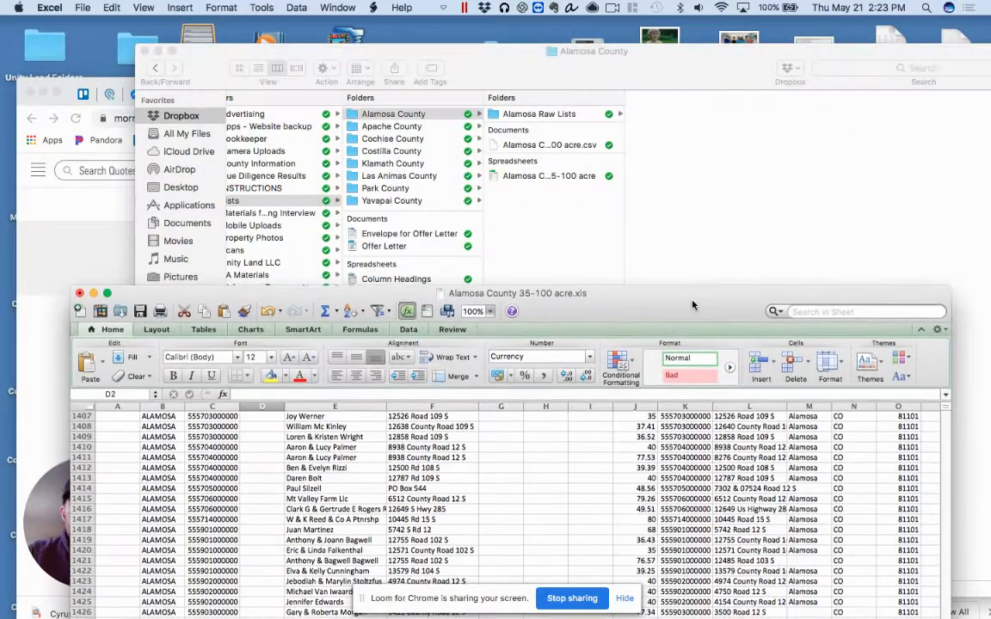
pyautogui.click(563, 223)
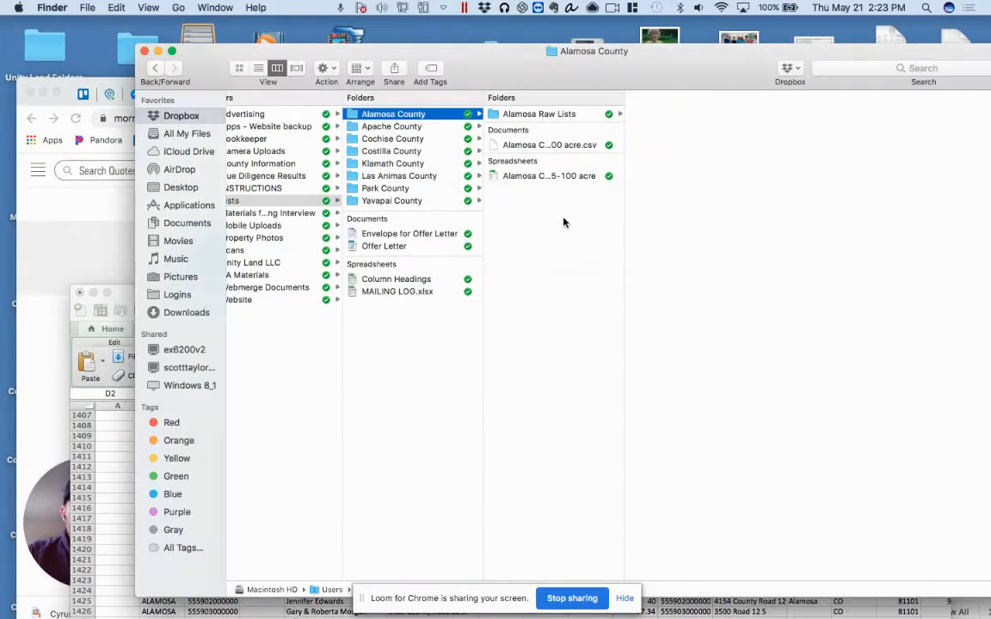
pyautogui.doubleClick(529, 176)
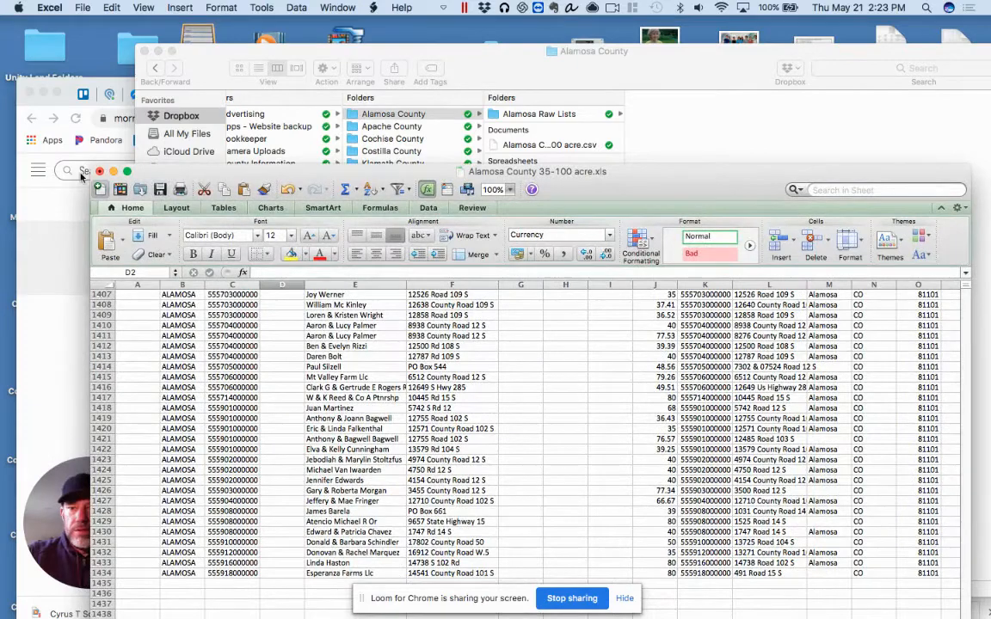
pyautogui.click(100, 173)
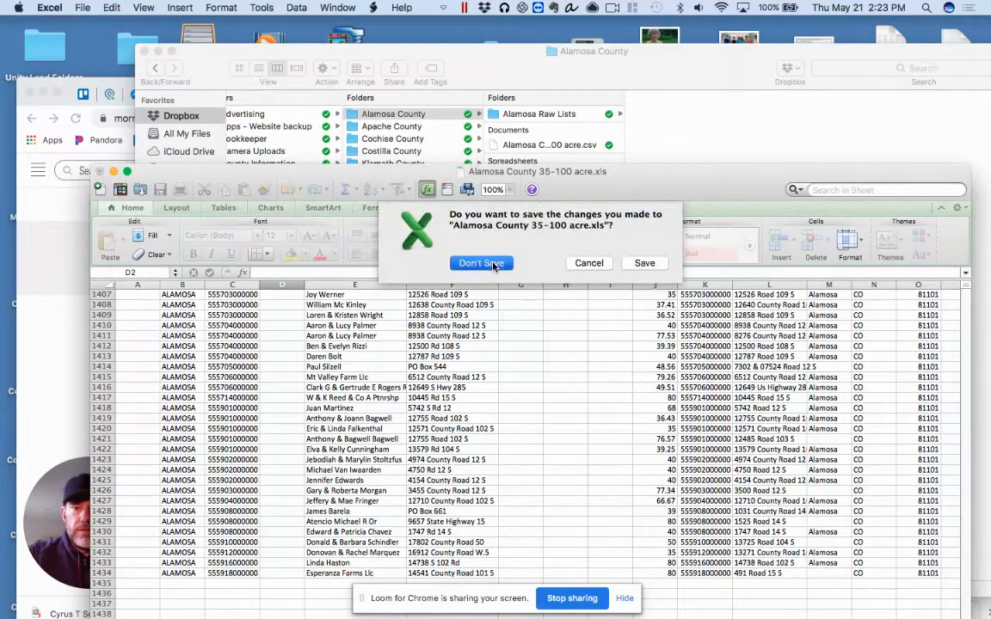
pyautogui.click(453, 198)
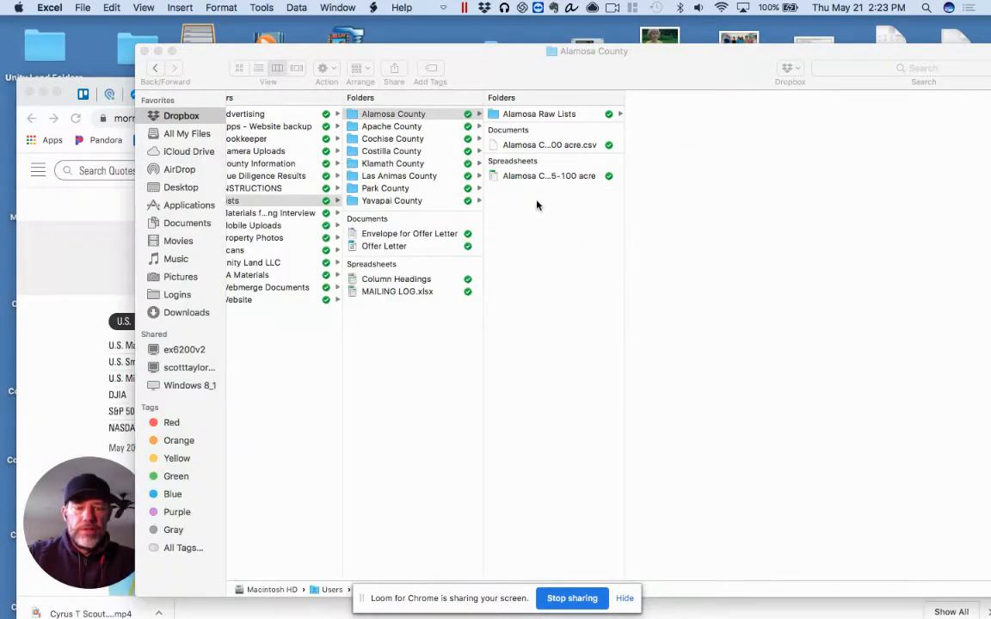
# Edit the file name of the Alamosa County 35-100 acre spreadsheet in Finder so it starts with "Mailing 1"
pyautogui.rightClick(556, 177)
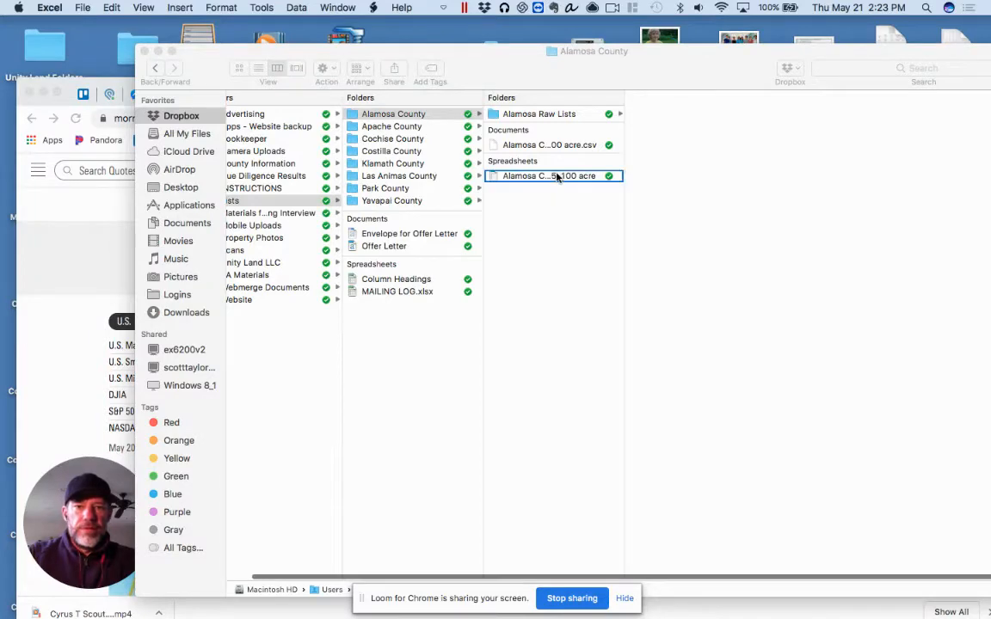
pyautogui.click(529, 228)
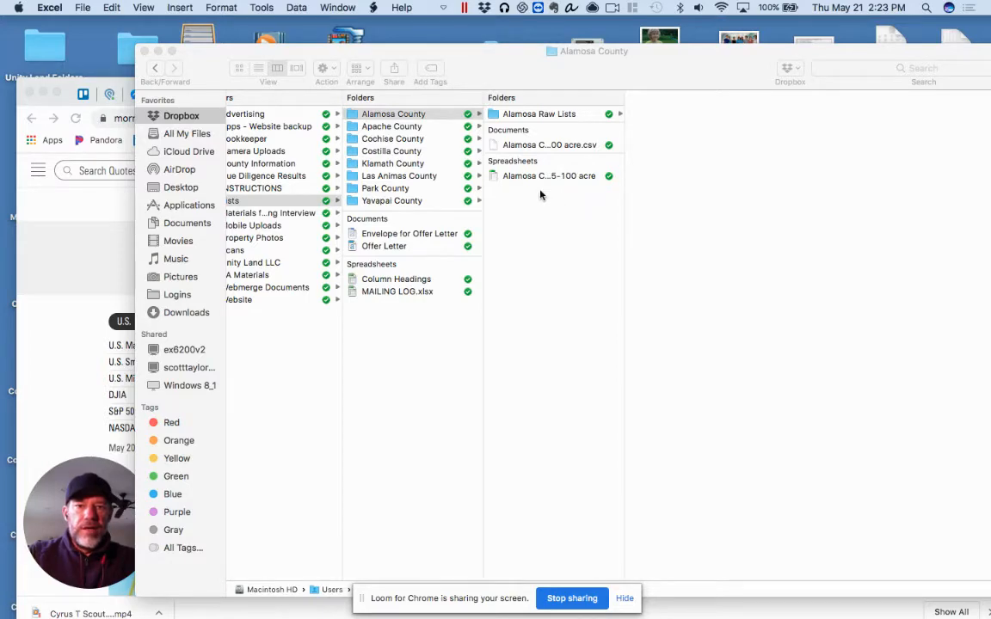
pyautogui.click(536, 190)
pyautogui.click(529, 177)
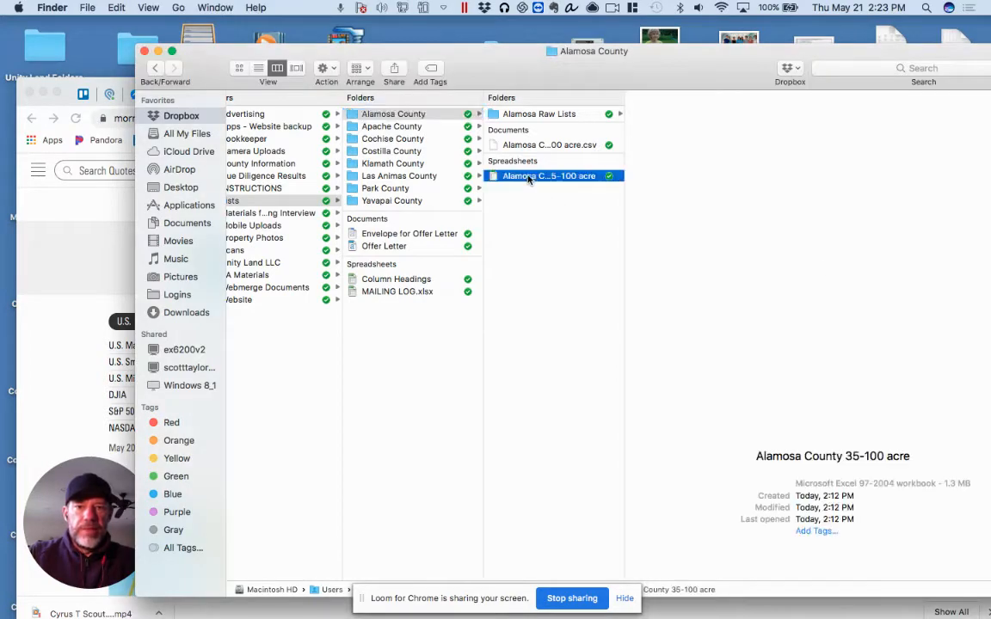
pyautogui.click(530, 178)
pyautogui.click(506, 178)
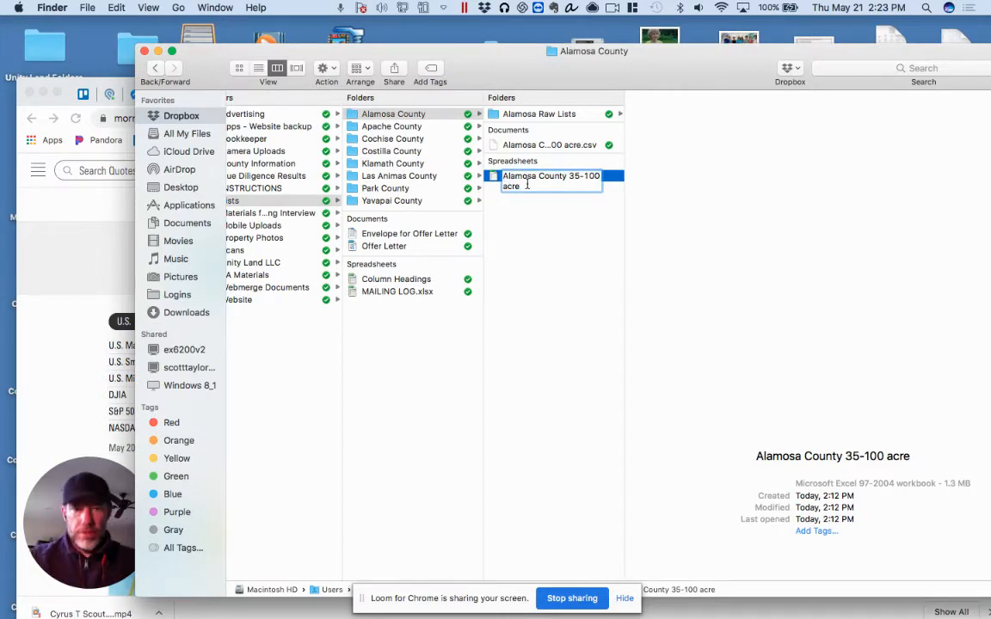
pyautogui.write('Mailing ')
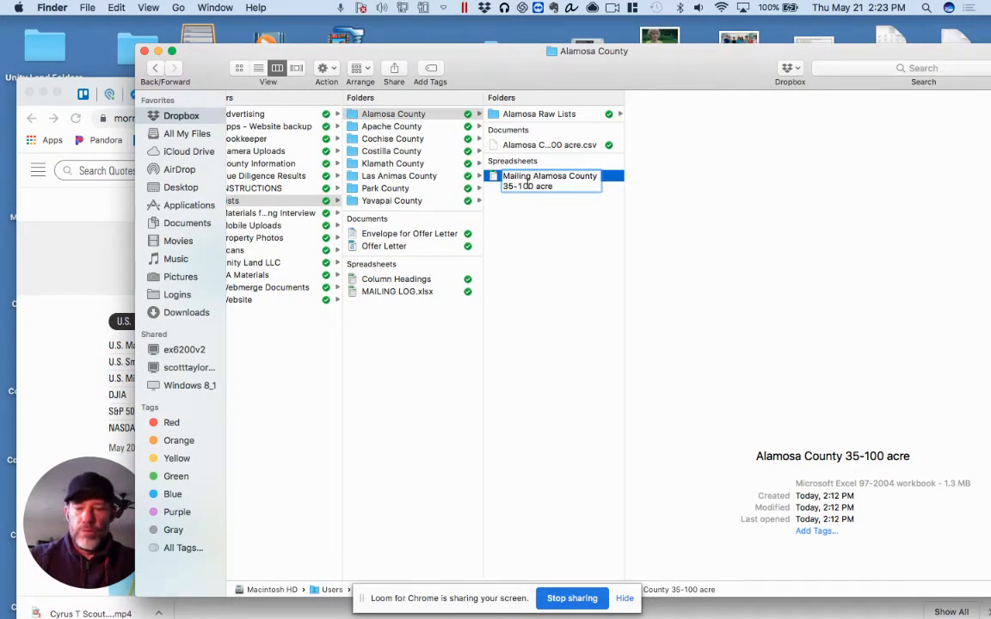
pyautogui.write('1')
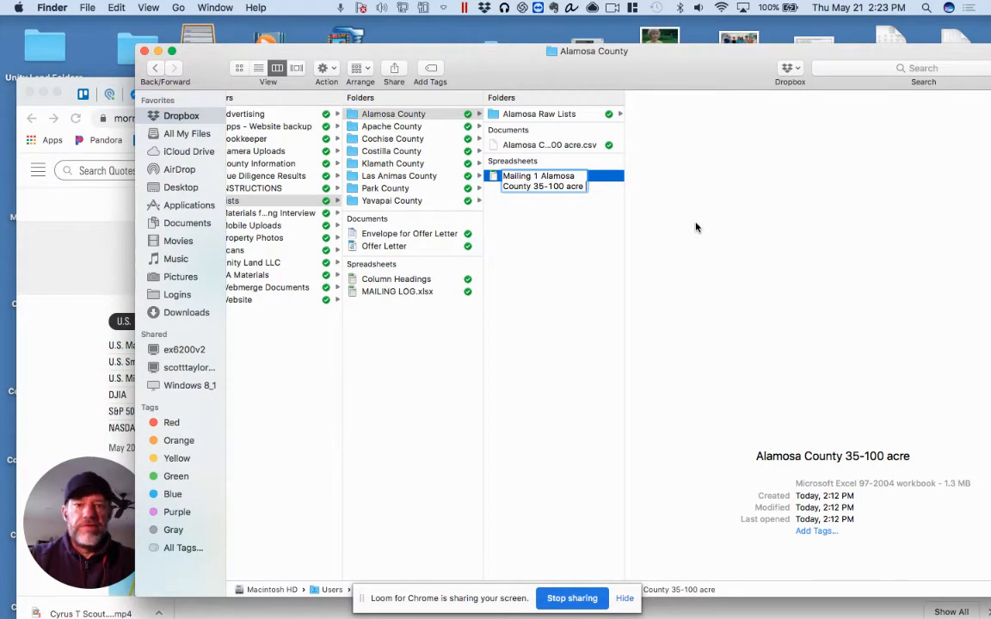
# Append the ID range "ALAM 0001-0500" to the end of the spreadsheet's file name
pyautogui.write('ALA')
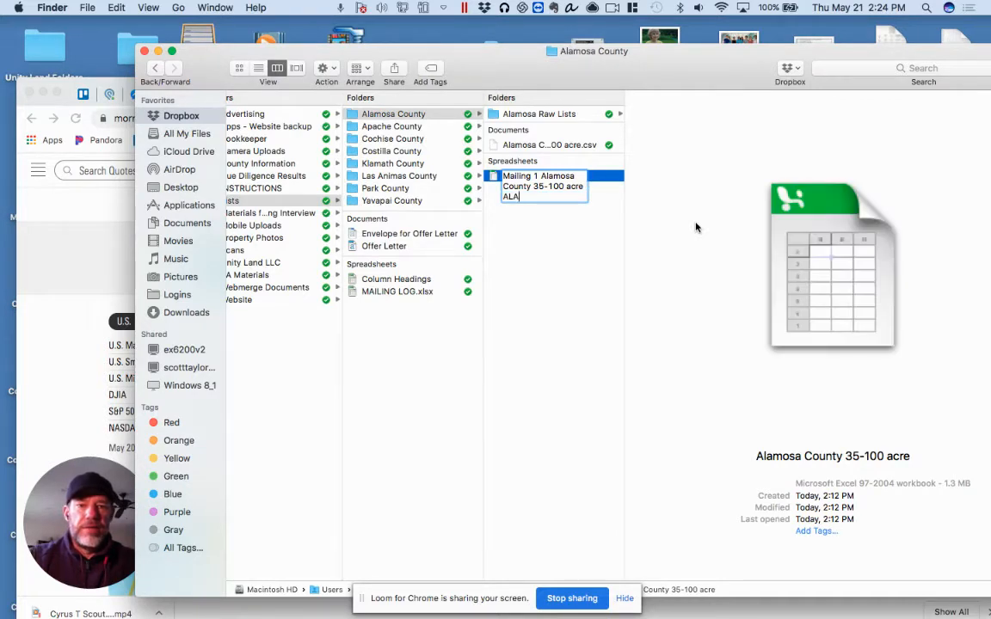
pyautogui.write('M 0001')
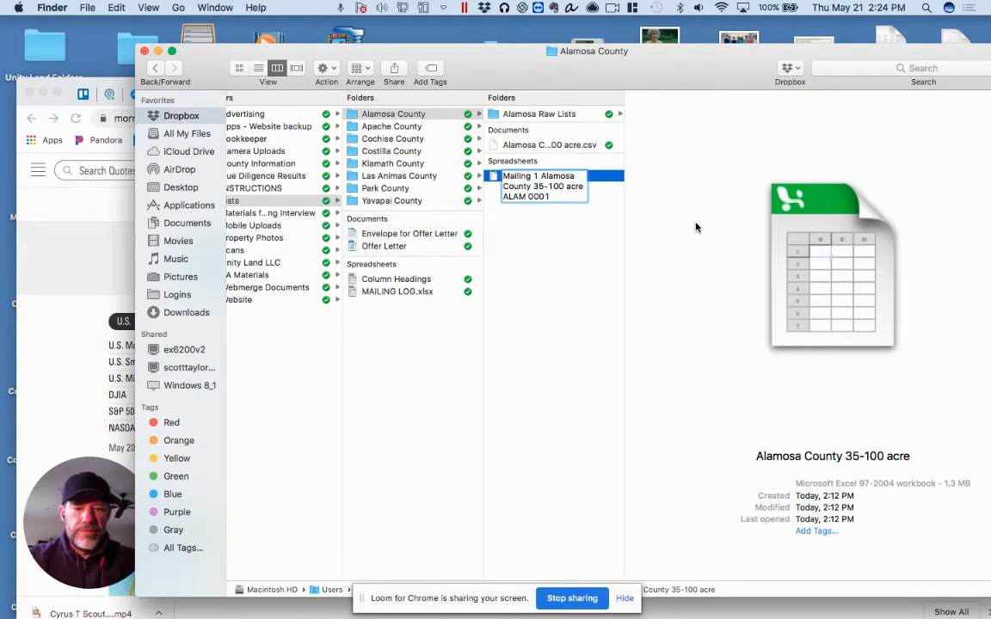
pyautogui.write('-00')
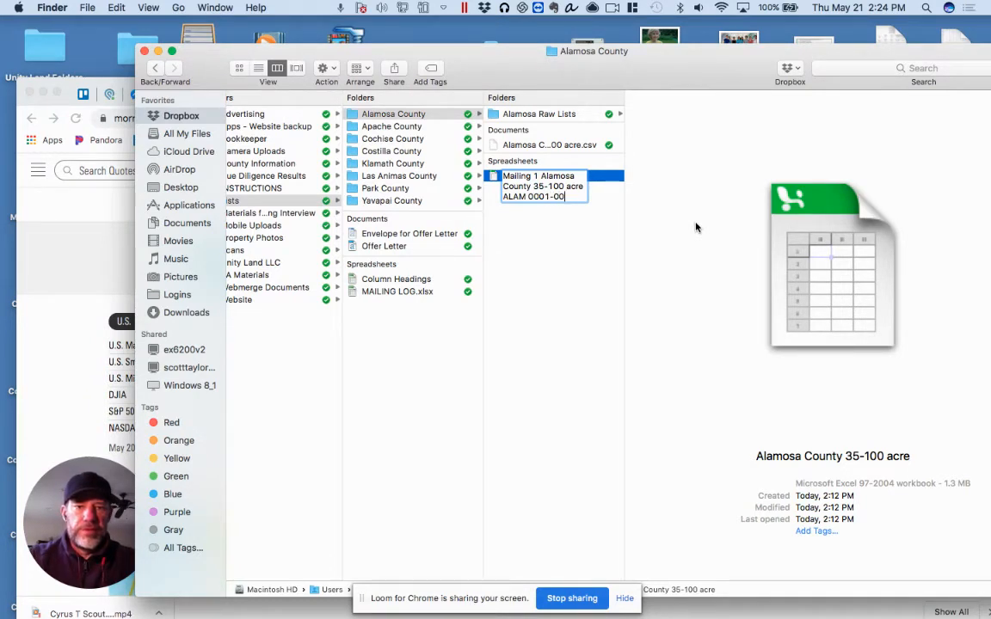
pyautogui.press('BackSpace')
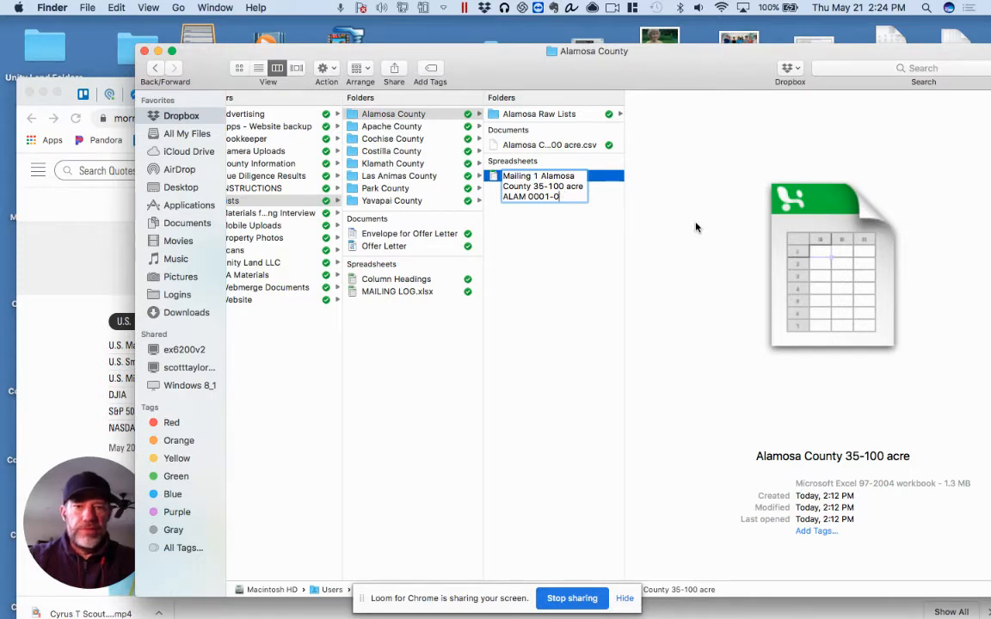
pyautogui.write('500')
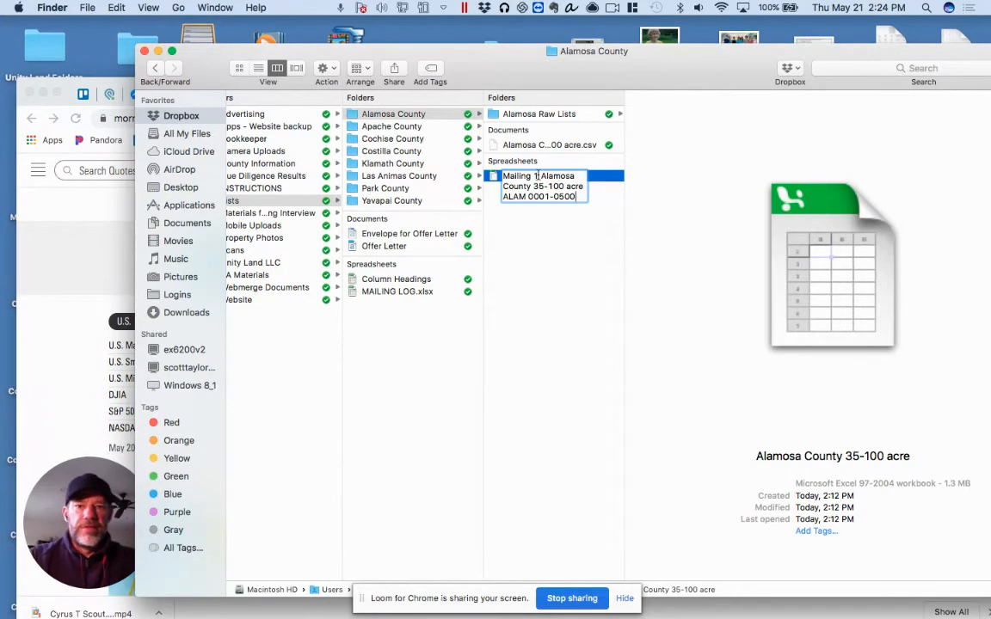
# Change the file name to "Mailing 2" with the ID range "ALAM 0501-1000"
pyautogui.press('BackSpace')
pyautogui.write('2')
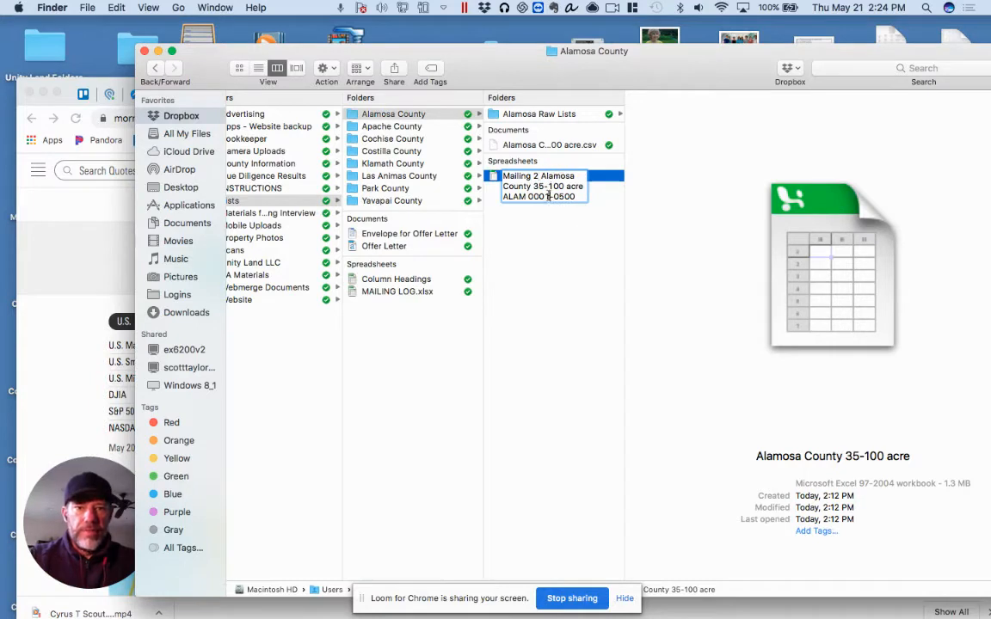
pyautogui.press('BackSpace')
pyautogui.press('BackSpace')
pyautogui.press('BackSpace')
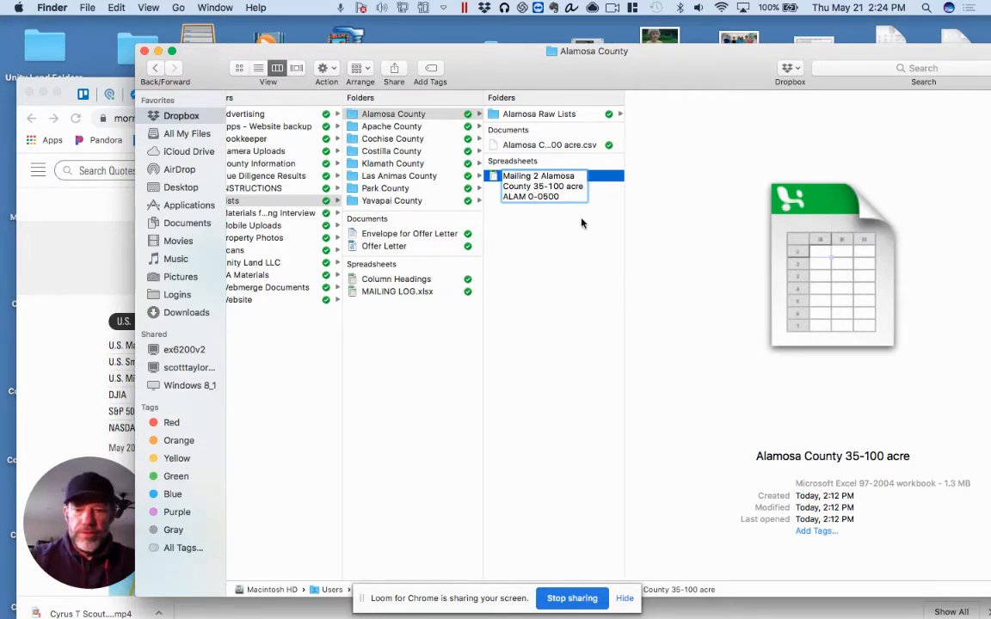
pyautogui.write('501')
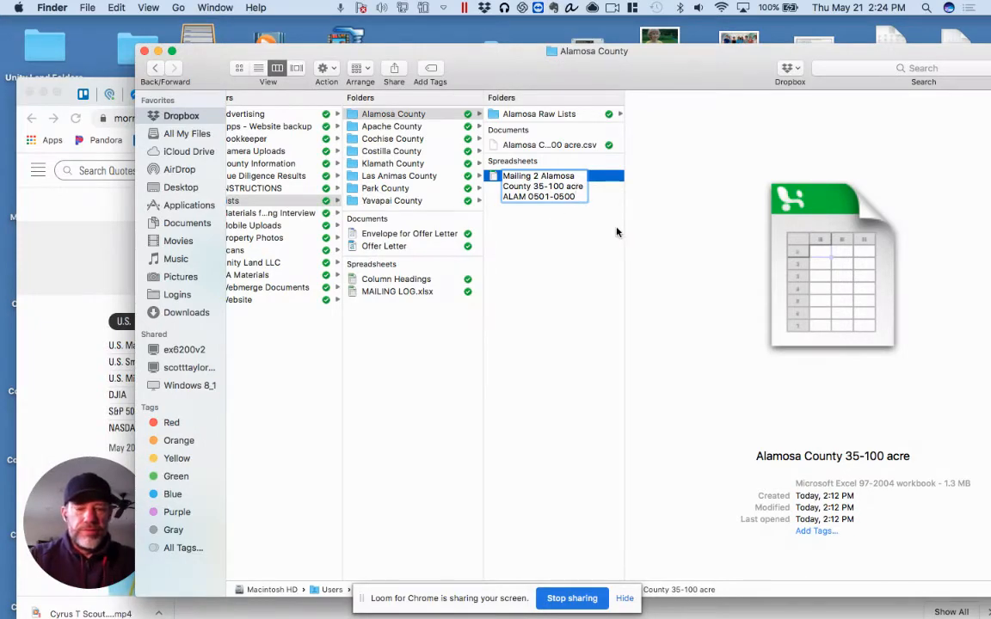
pyautogui.press('BackSpace')
pyautogui.press('BackSpace')
pyautogui.press('BackSpace')
pyautogui.press('BackSpace')
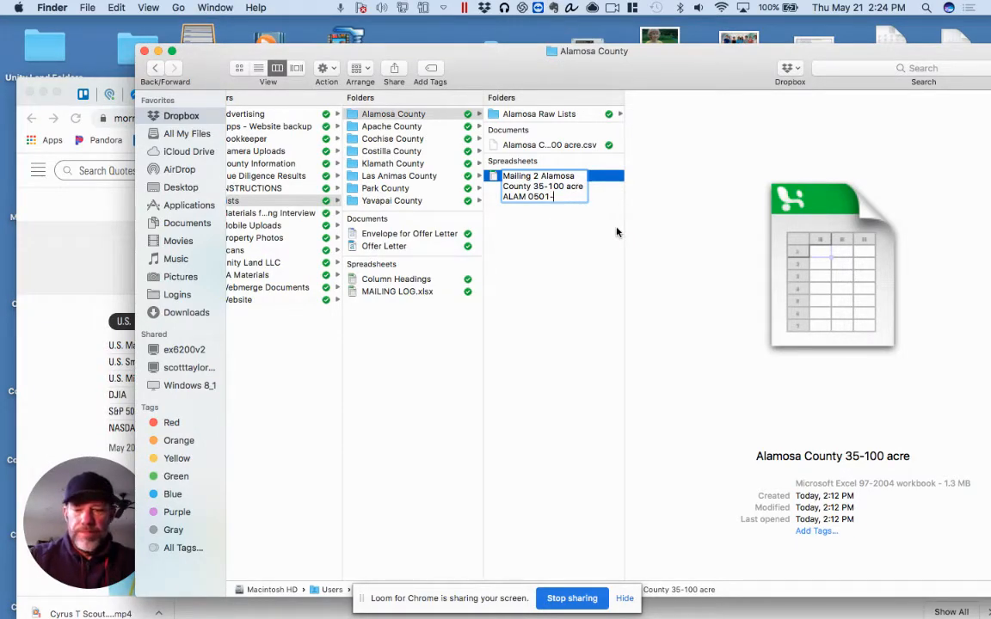
pyautogui.write('1000')
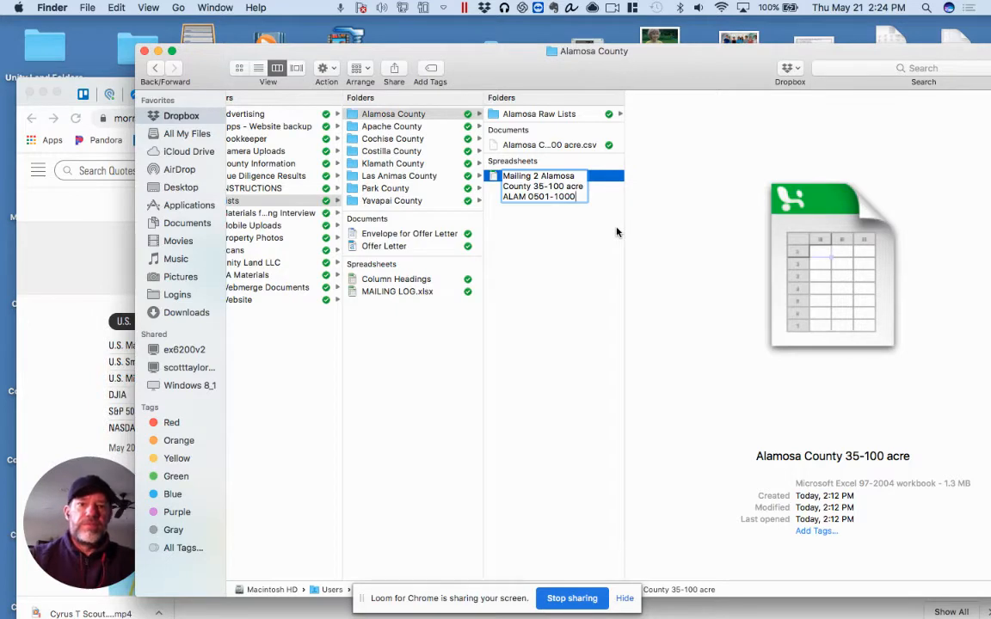
# Rename the spreadsheet to "Mailing 3" with the ID range "ALAM 1000-1434", keeping the Alamosa County 35-100 acre part
pyautogui.doubleClick(536, 177)
pyautogui.write('3')
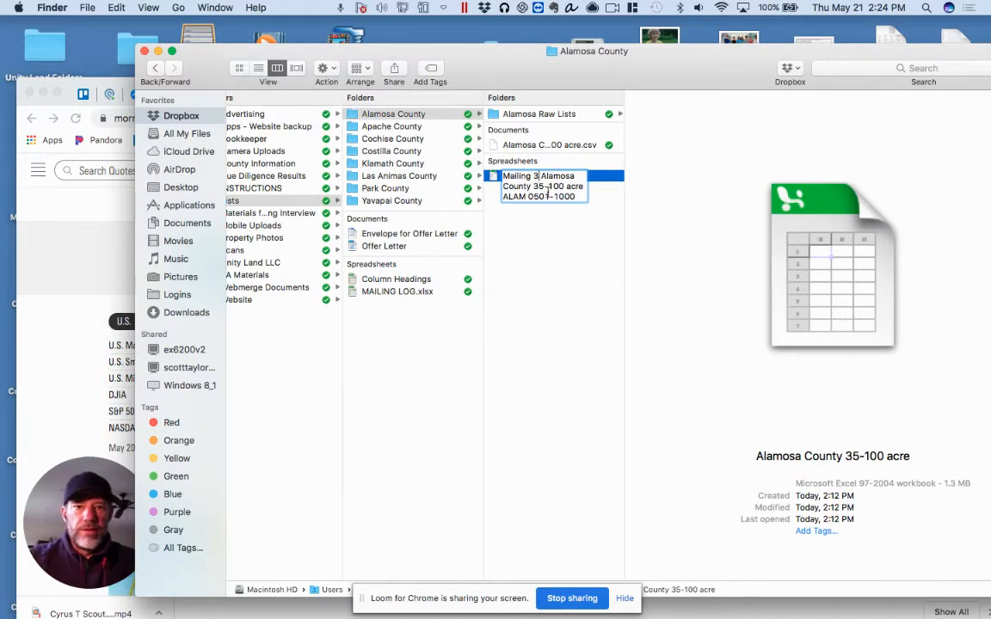
pyautogui.doubleClick(539, 196)
pyautogui.press('BackSpace')
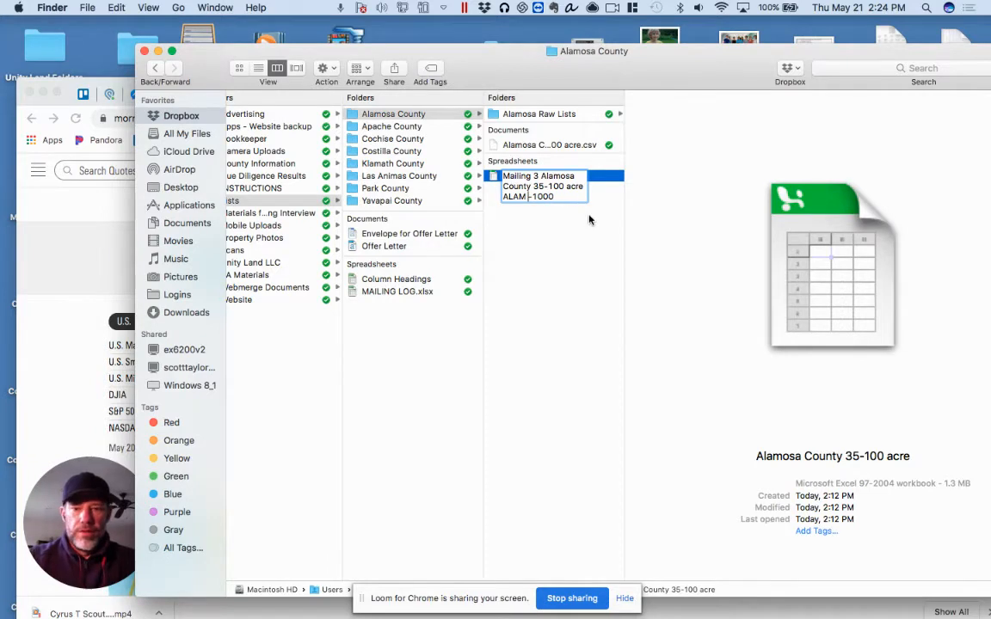
pyautogui.write('1000')
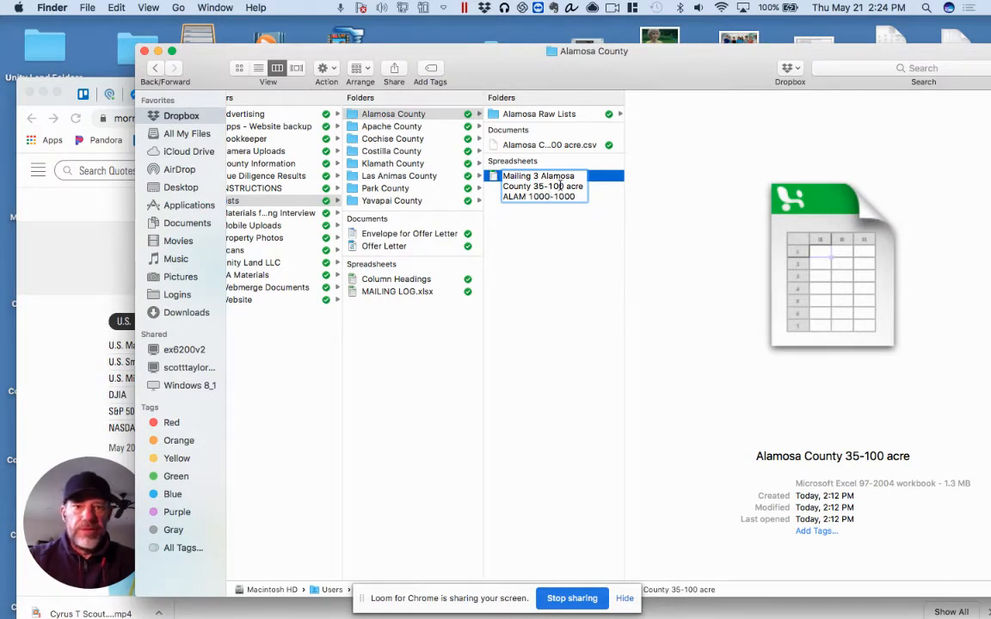
pyautogui.click(579, 197)
pyautogui.press('BackSpace')
pyautogui.press('BackSpace')
pyautogui.press('BackSpace')
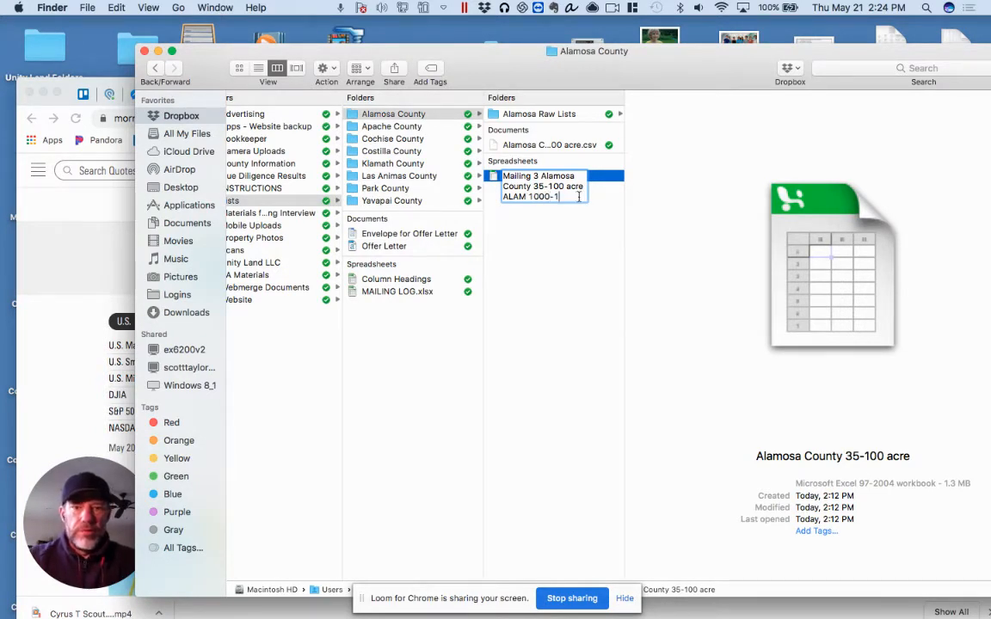
pyautogui.write('434')
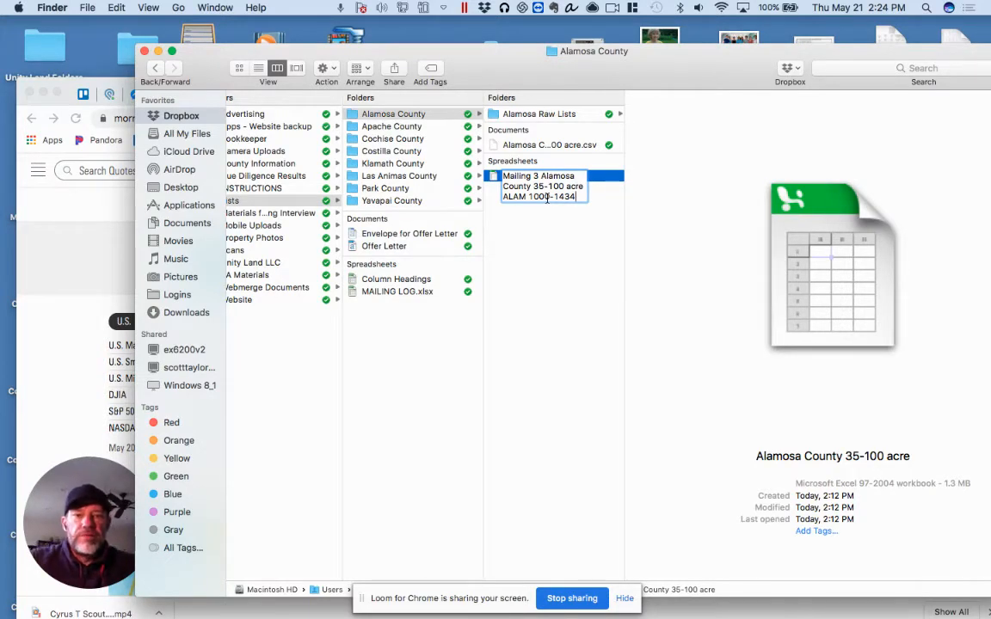
pyautogui.click(527, 235)
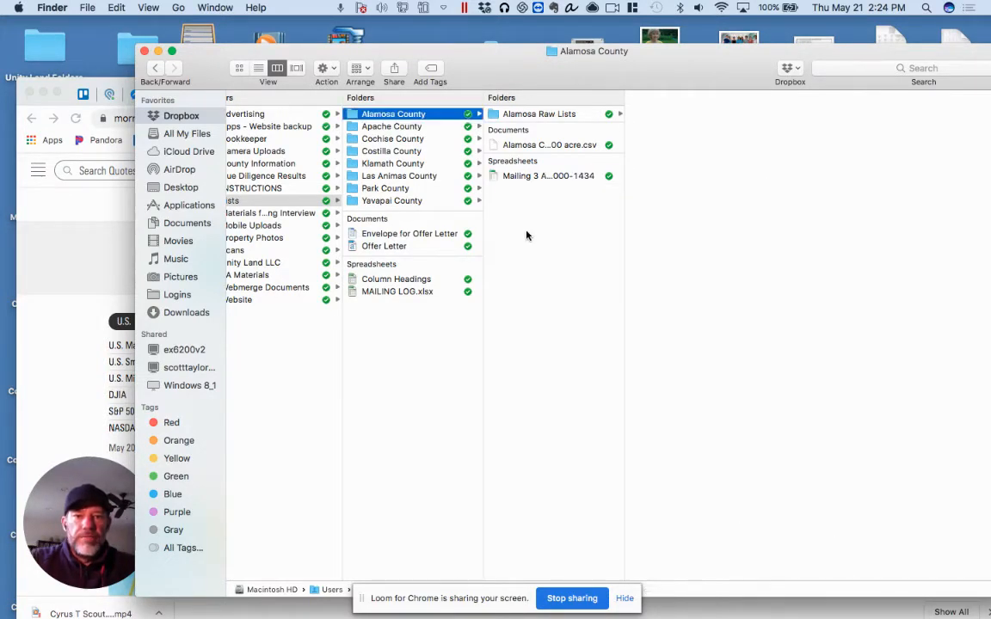
# Open the Mailing 3 spreadsheet and look over its columns from APN through MailAddress
pyautogui.doubleClick(529, 177)
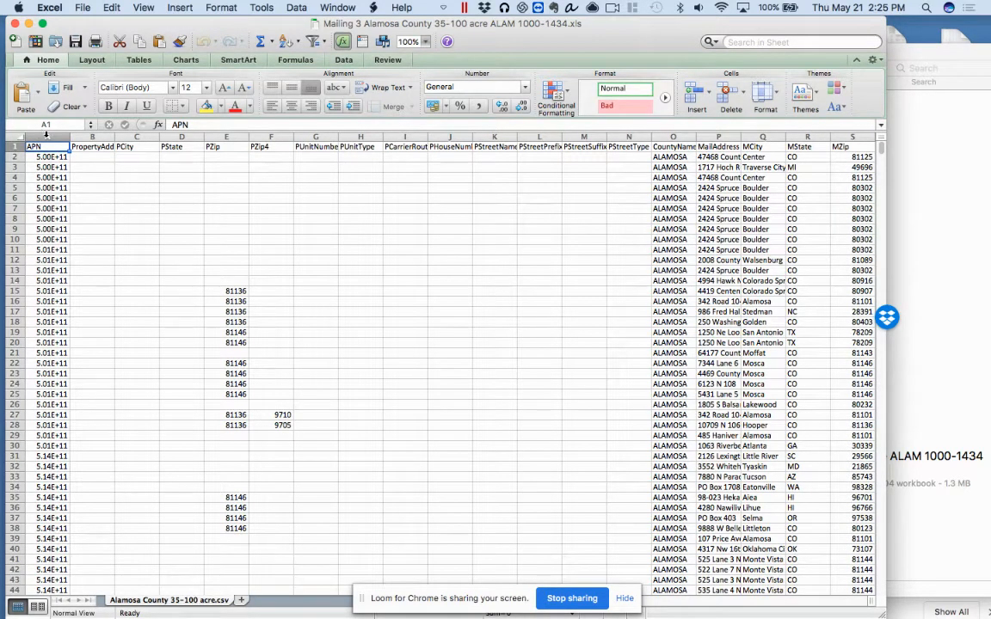
pyautogui.moveTo(45, 136); pyautogui.dragTo(731, 136)
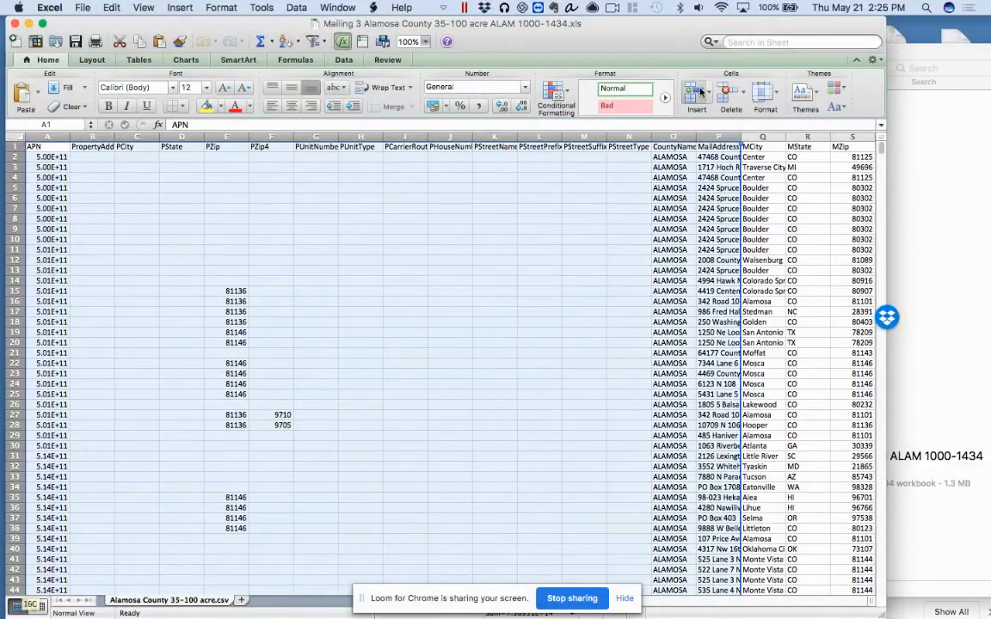
pyautogui.click(564, 262)
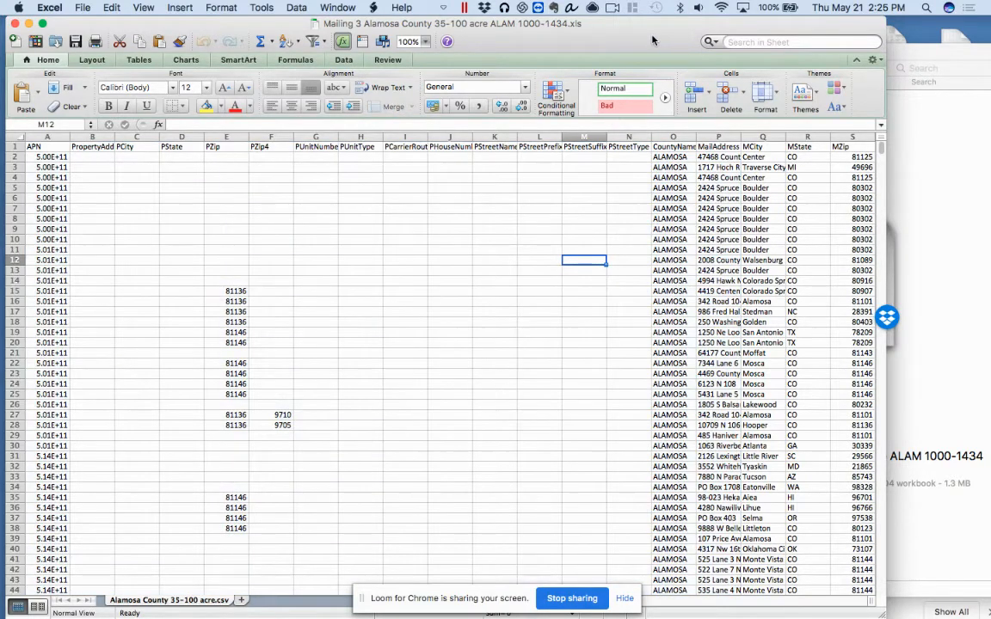
# Uncover the Finder window behind the workbook and check the raw list CSV in the Alamosa Raw Lists folder
pyautogui.moveTo(653, 38); pyautogui.dragTo(641, 256)
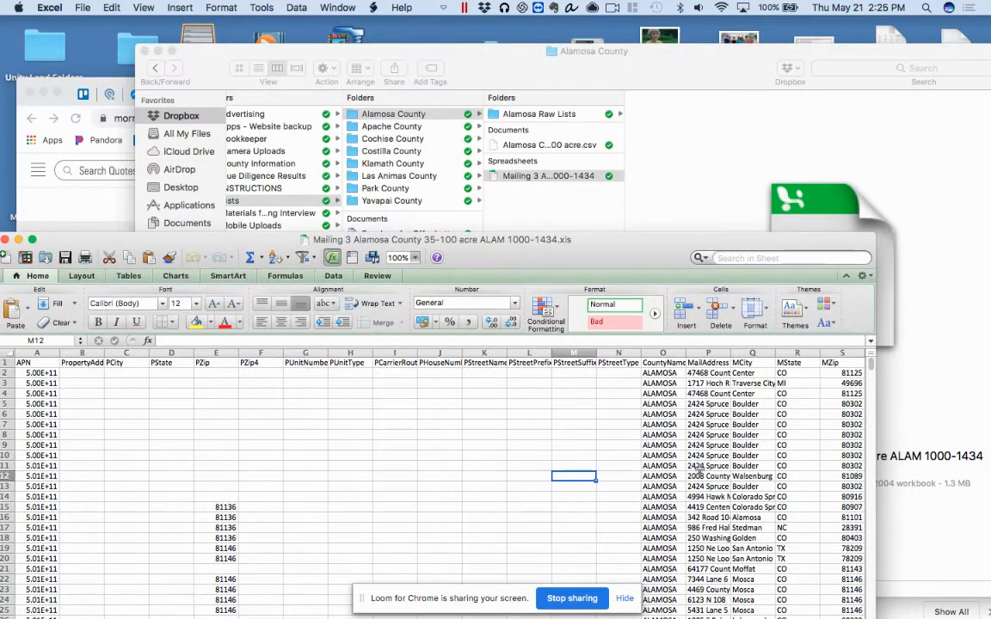
pyautogui.click(663, 118)
pyautogui.click(535, 115)
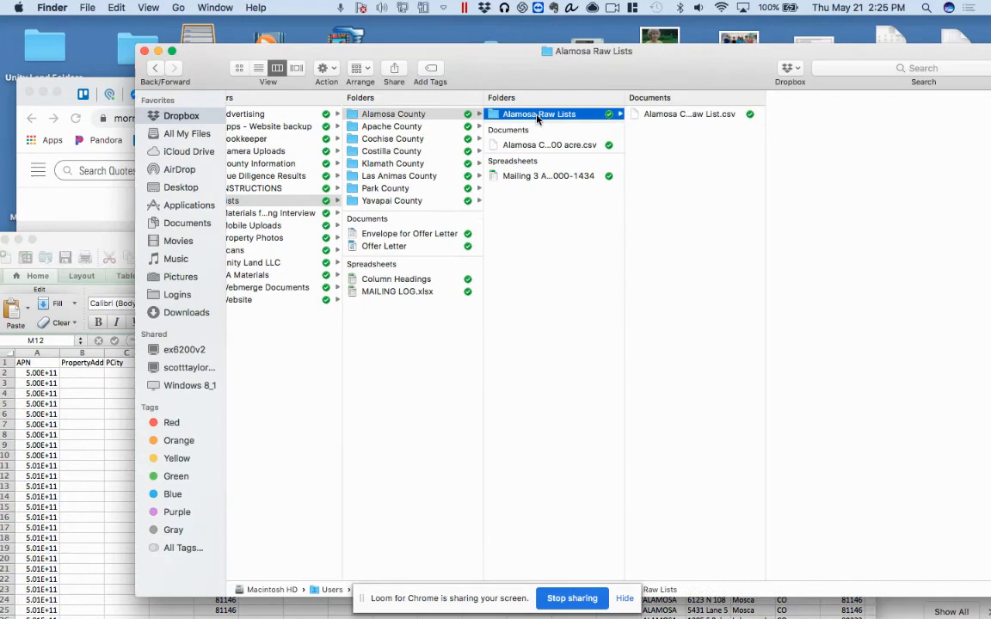
pyautogui.click(699, 115)
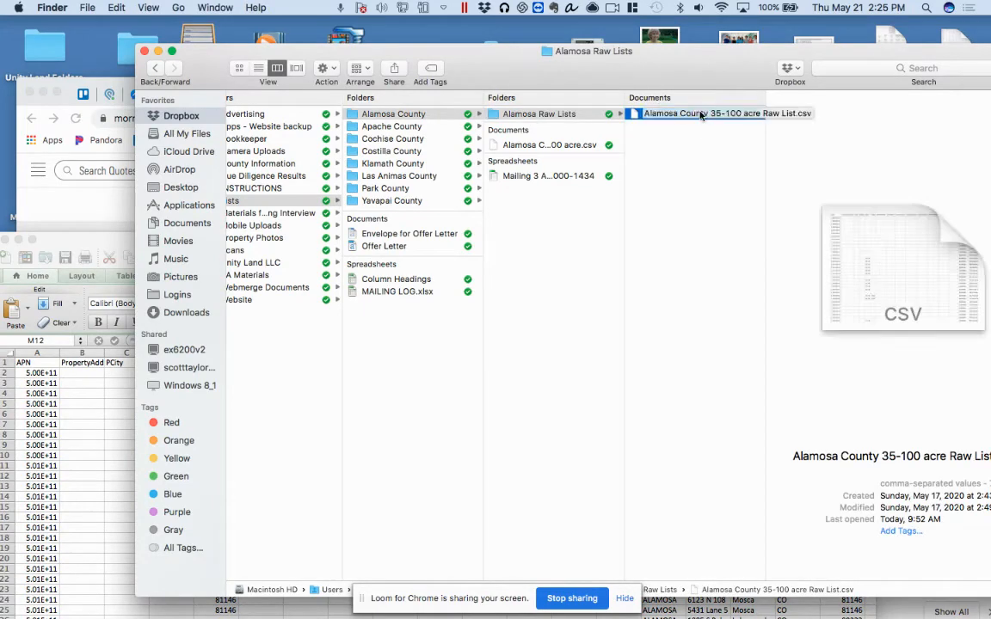
pyautogui.click(564, 217)
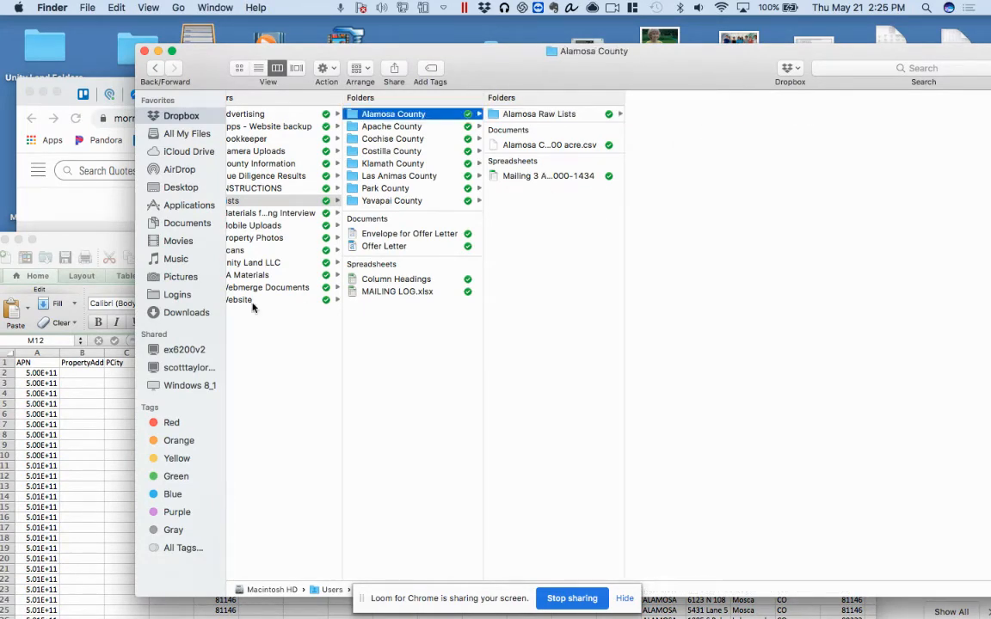
# Return to the Mailing 3 workbook, reposition its window and widen the APN column slightly
pyautogui.click(81, 459)
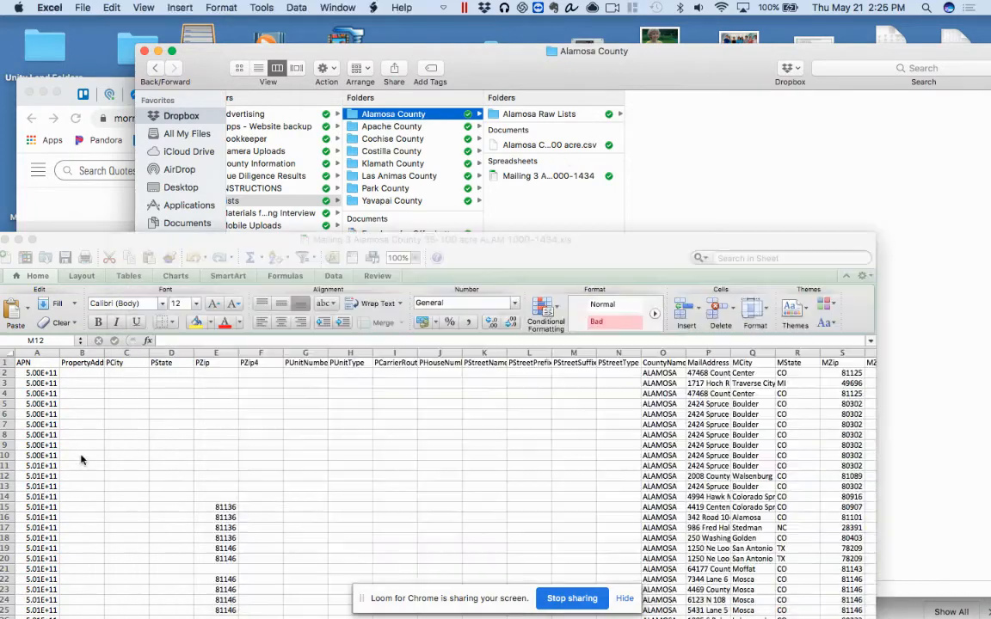
pyautogui.moveTo(96, 242); pyautogui.dragTo(237, 113)
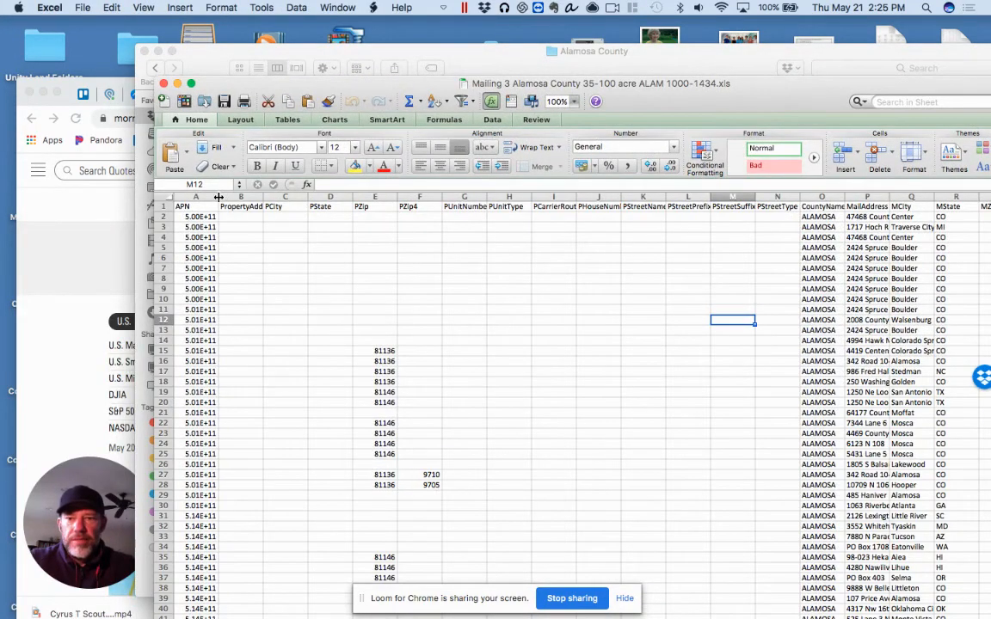
pyautogui.moveTo(219, 197); pyautogui.dragTo(237, 197)
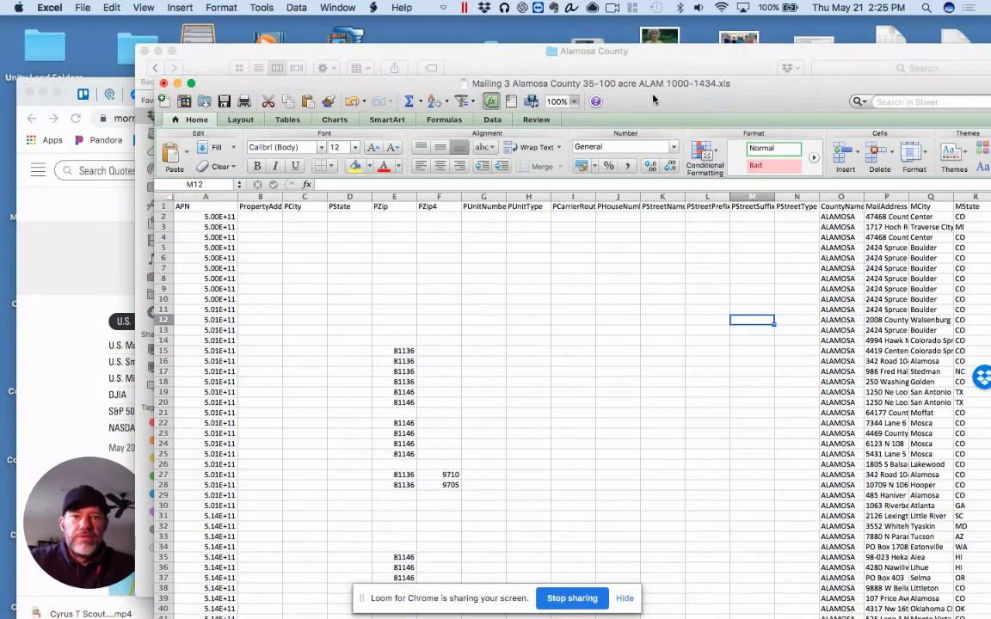
pyautogui.moveTo(622, 80); pyautogui.dragTo(564, 71)
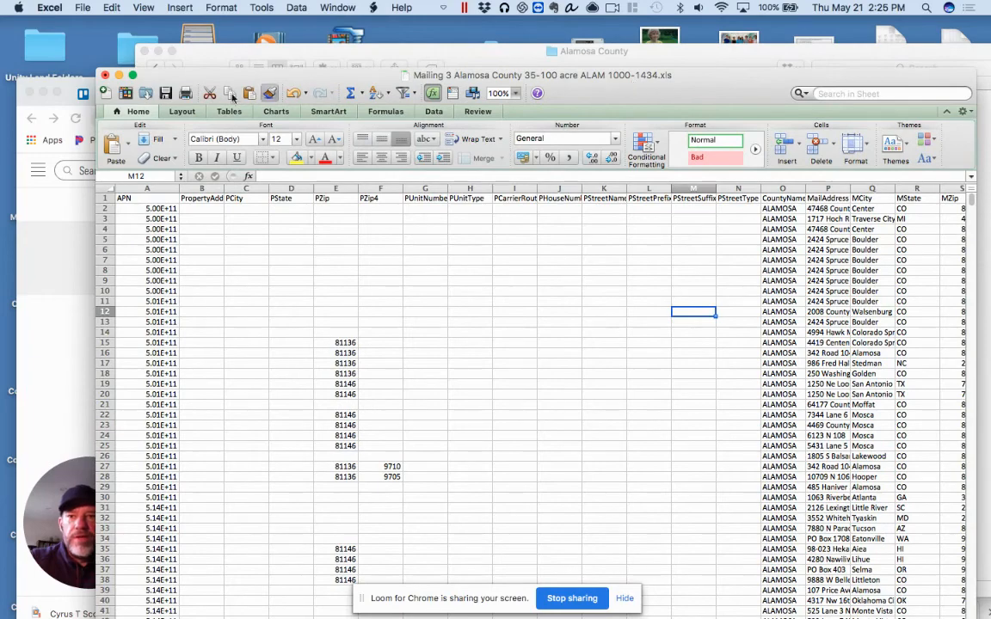
# Start closing the Mailing 3 workbook and switch to the Chrome window showing Morningstar
pyautogui.click(105, 74)
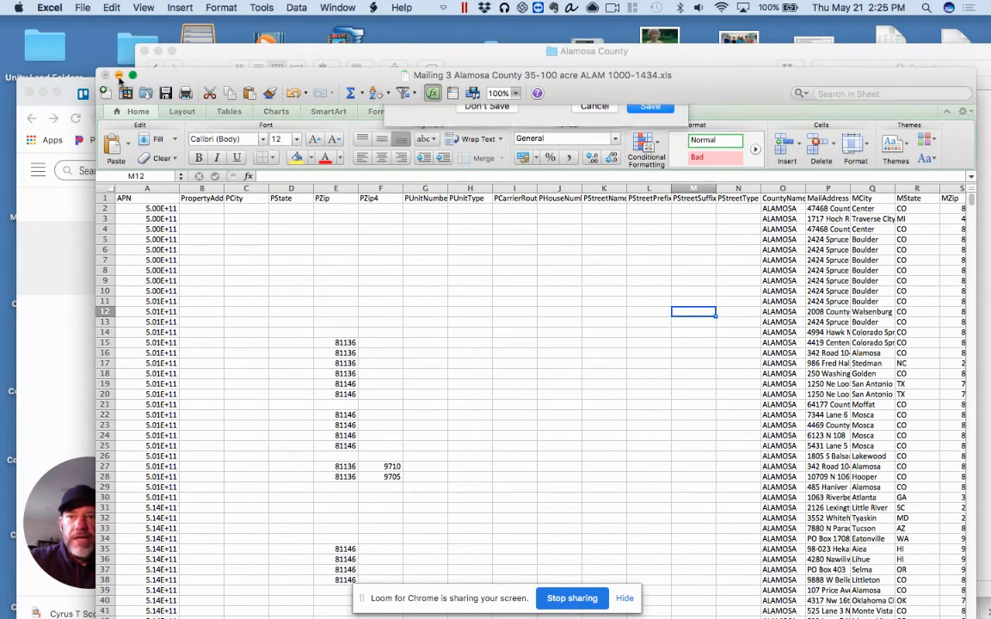
pyautogui.click(75, 346)
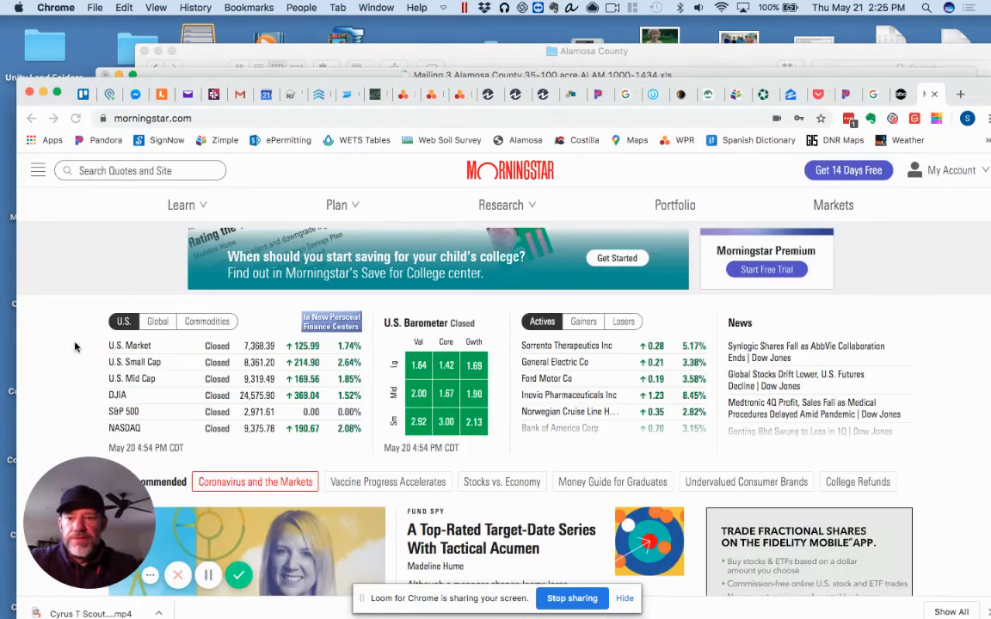